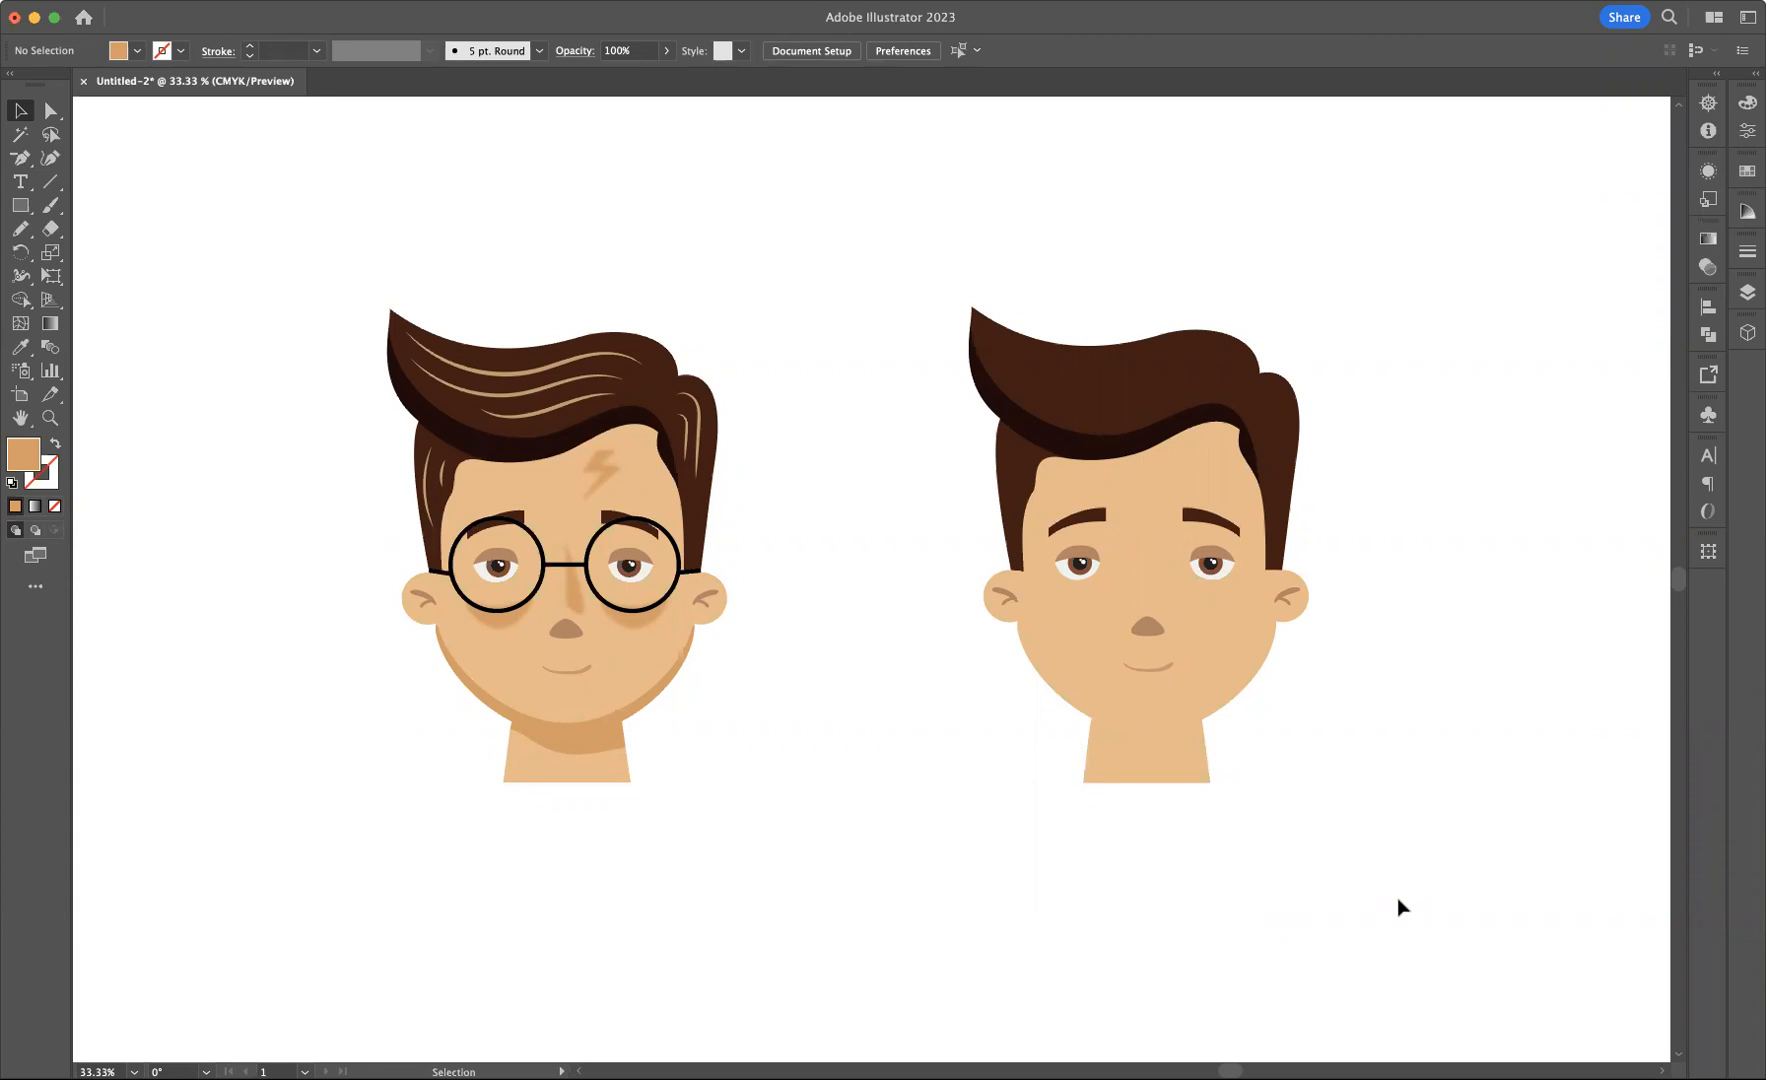
pyautogui.moveTo(337, 262); pyautogui.dragTo(757, 855)
pyautogui.click(814, 840)
pyautogui.moveTo(915, 259); pyautogui.dragTo(1338, 881)
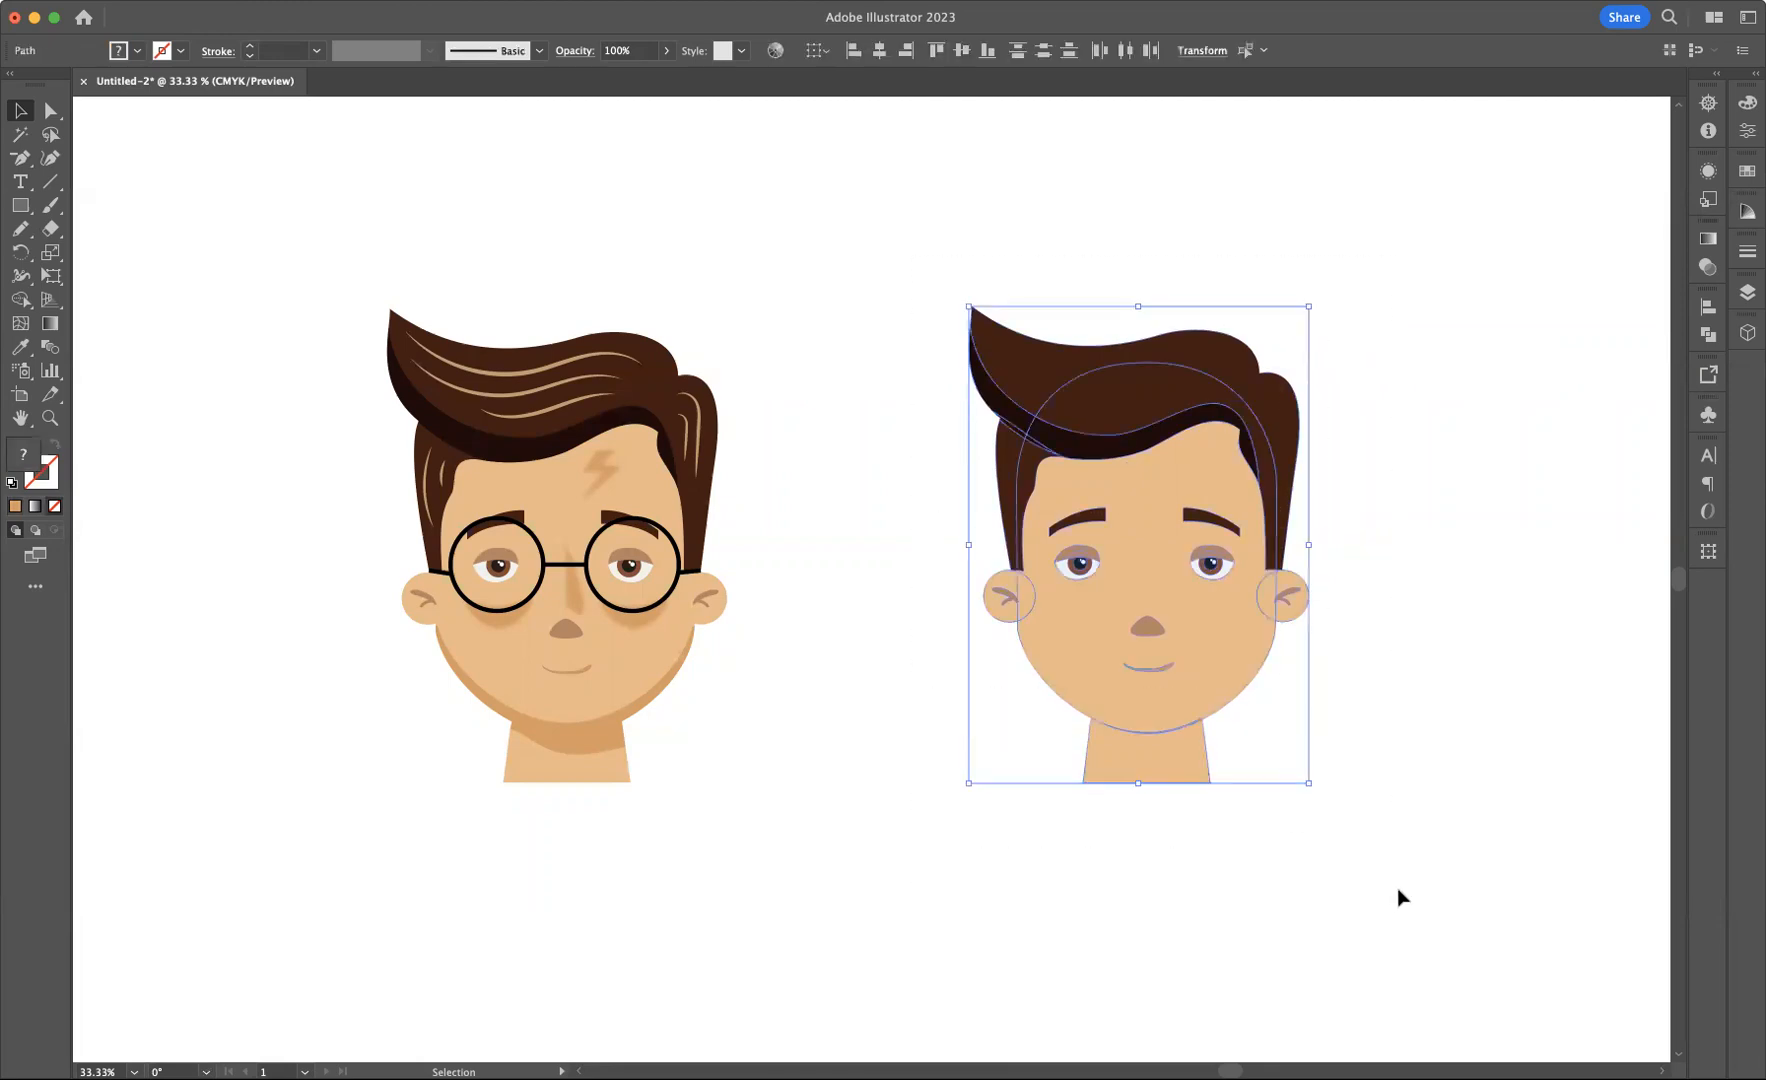
pyautogui.click(1395, 889)
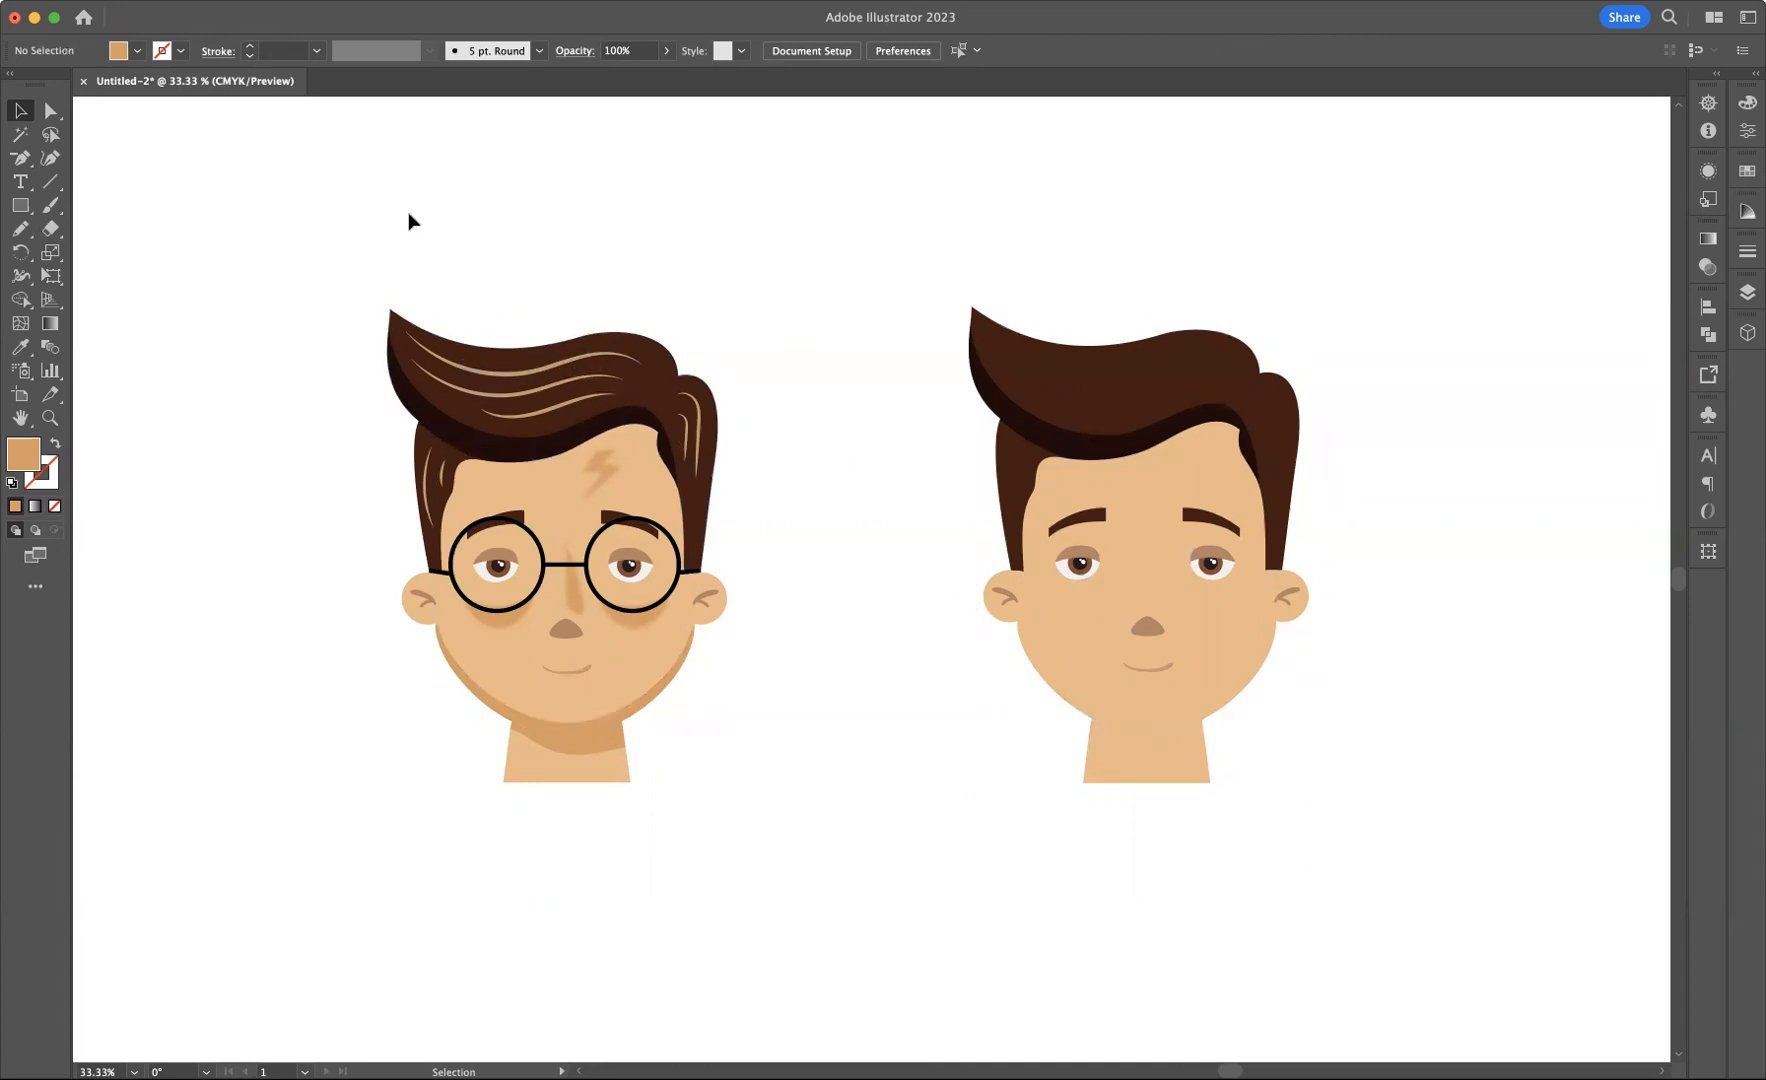
# - Set up the Pencil tool with no fill, a tan 3 pt stroke and fidelity at full Smooth
pyautogui.click(21, 230)
pyautogui.moveTo(21, 234); pyautogui.dragTo(130, 249)
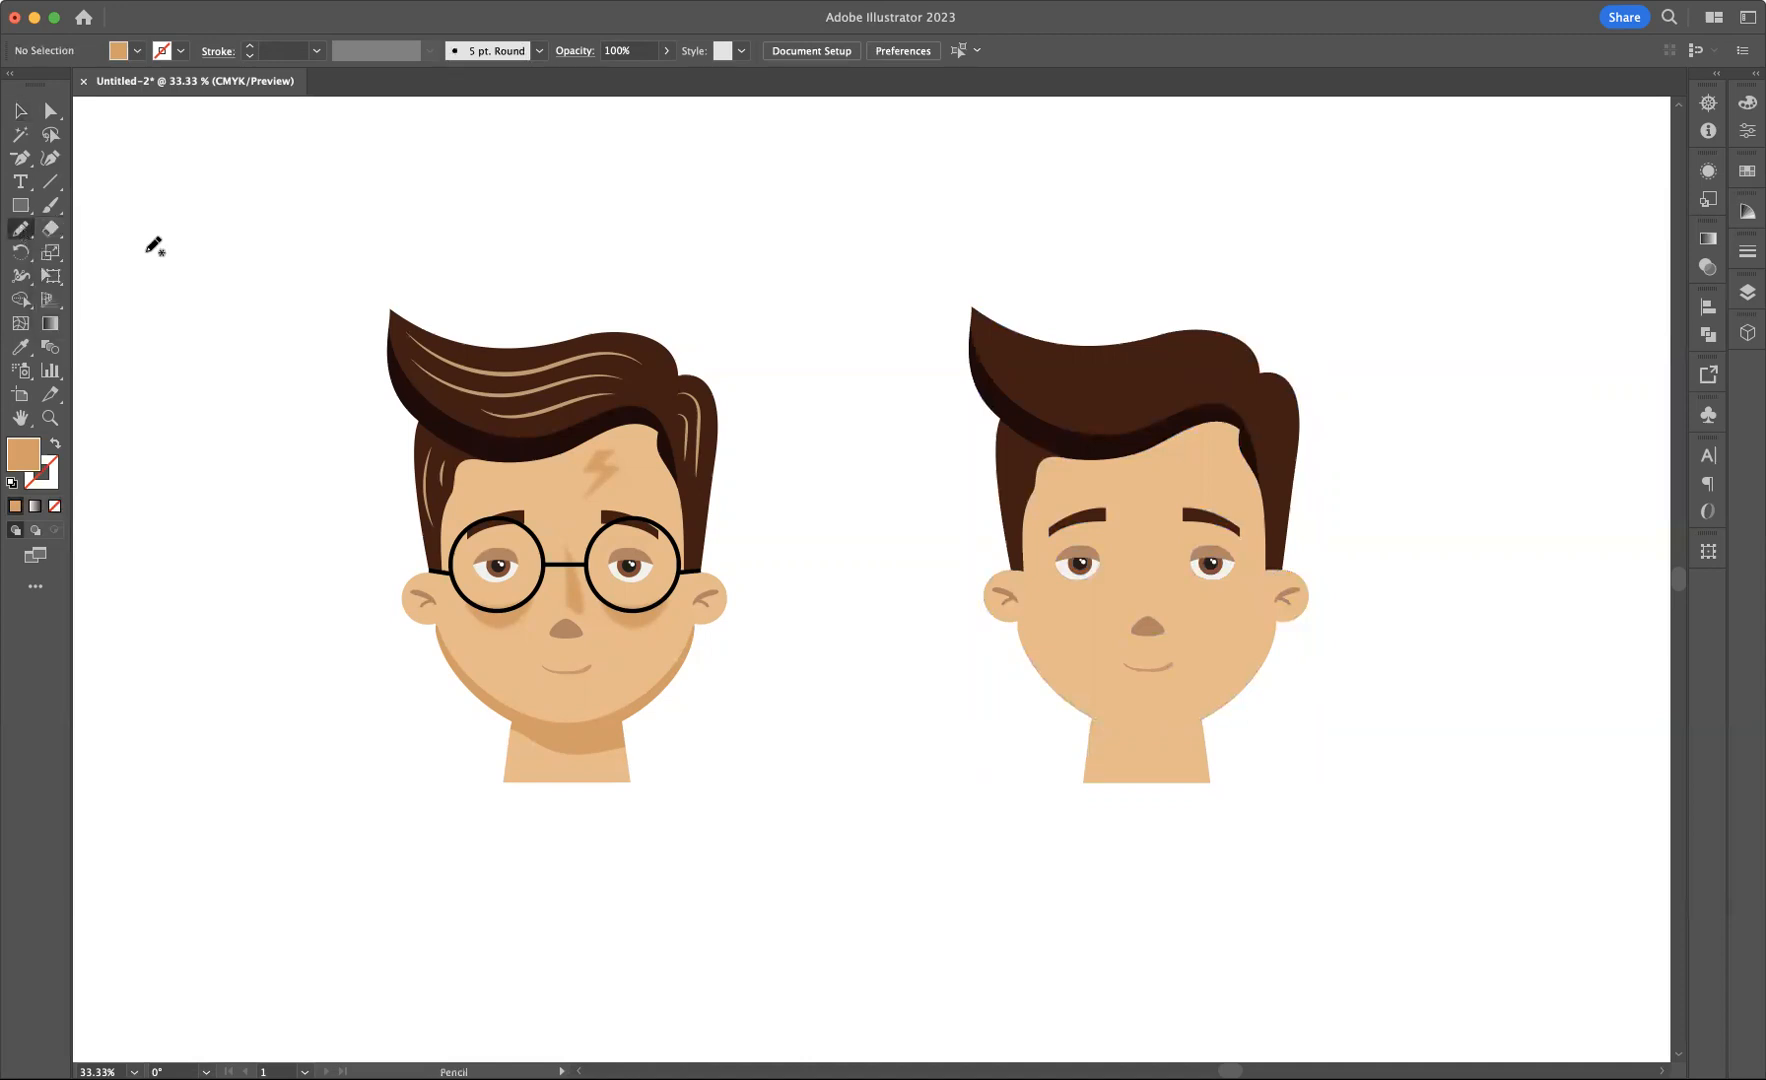
pyautogui.click(55, 443)
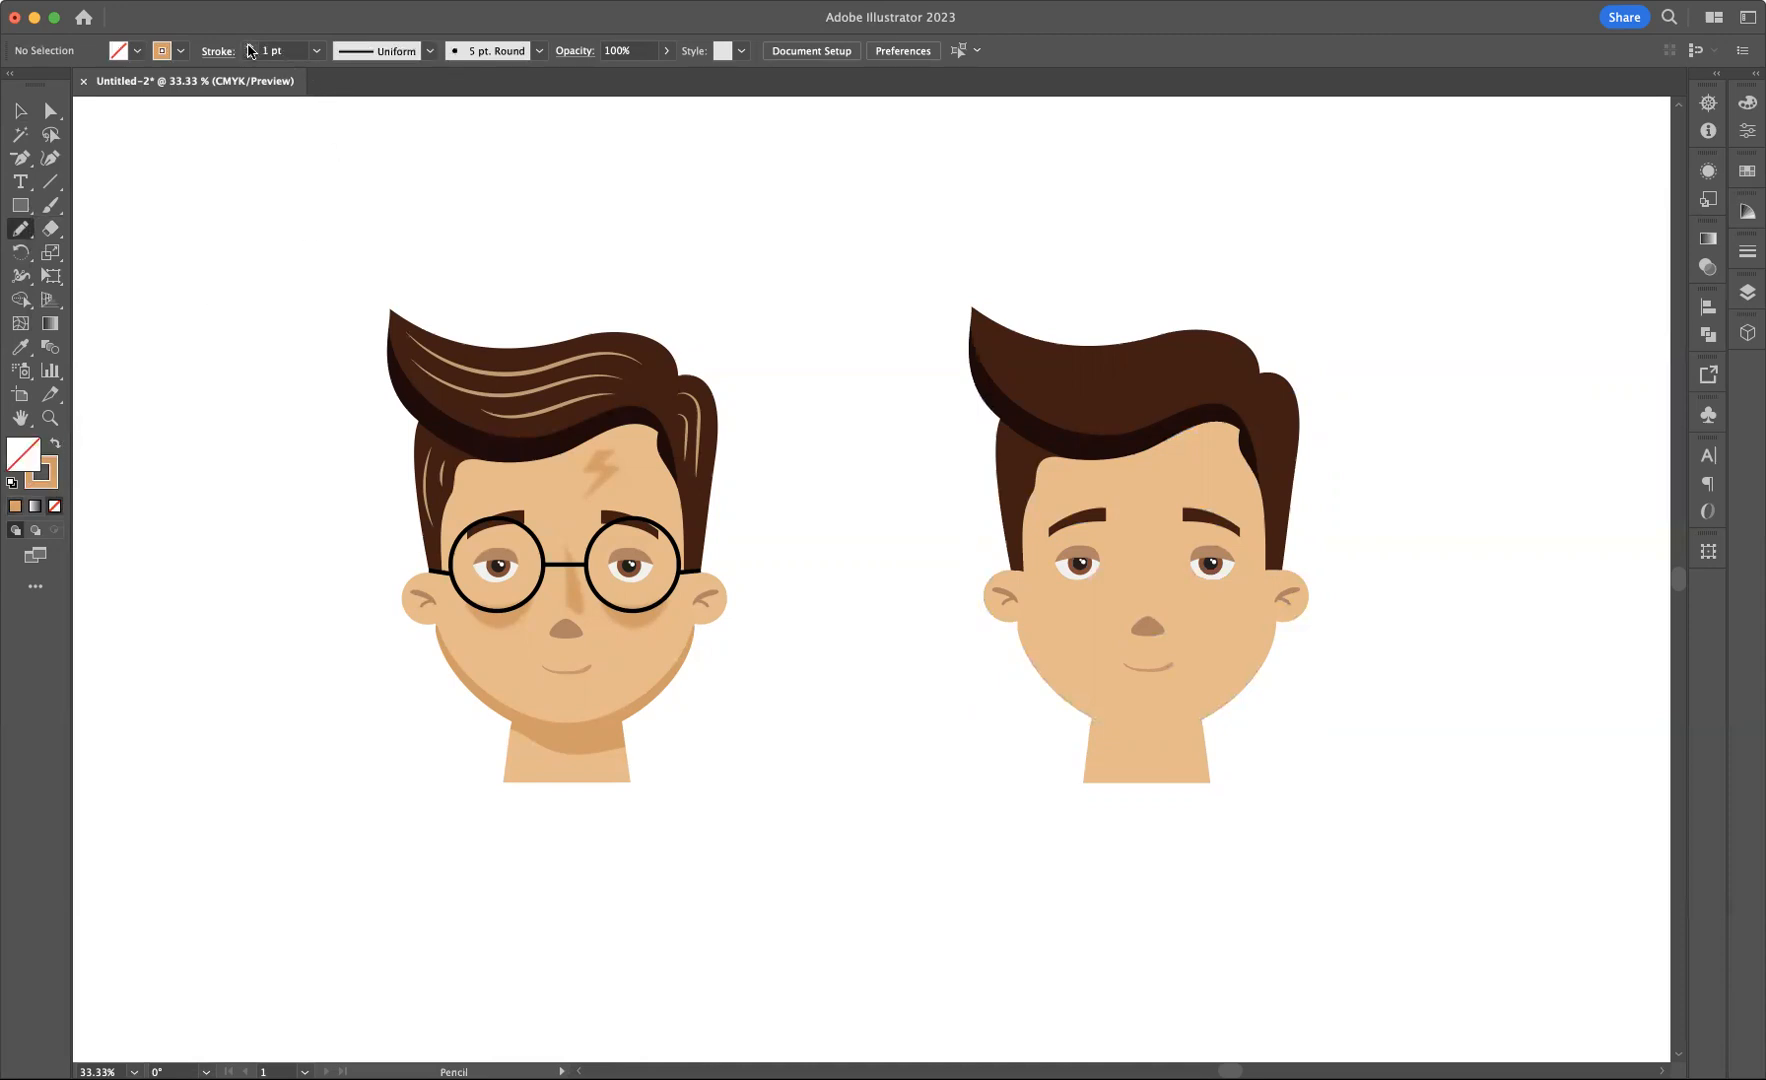
pyautogui.click(249, 46)
pyautogui.doubleClick(22, 231)
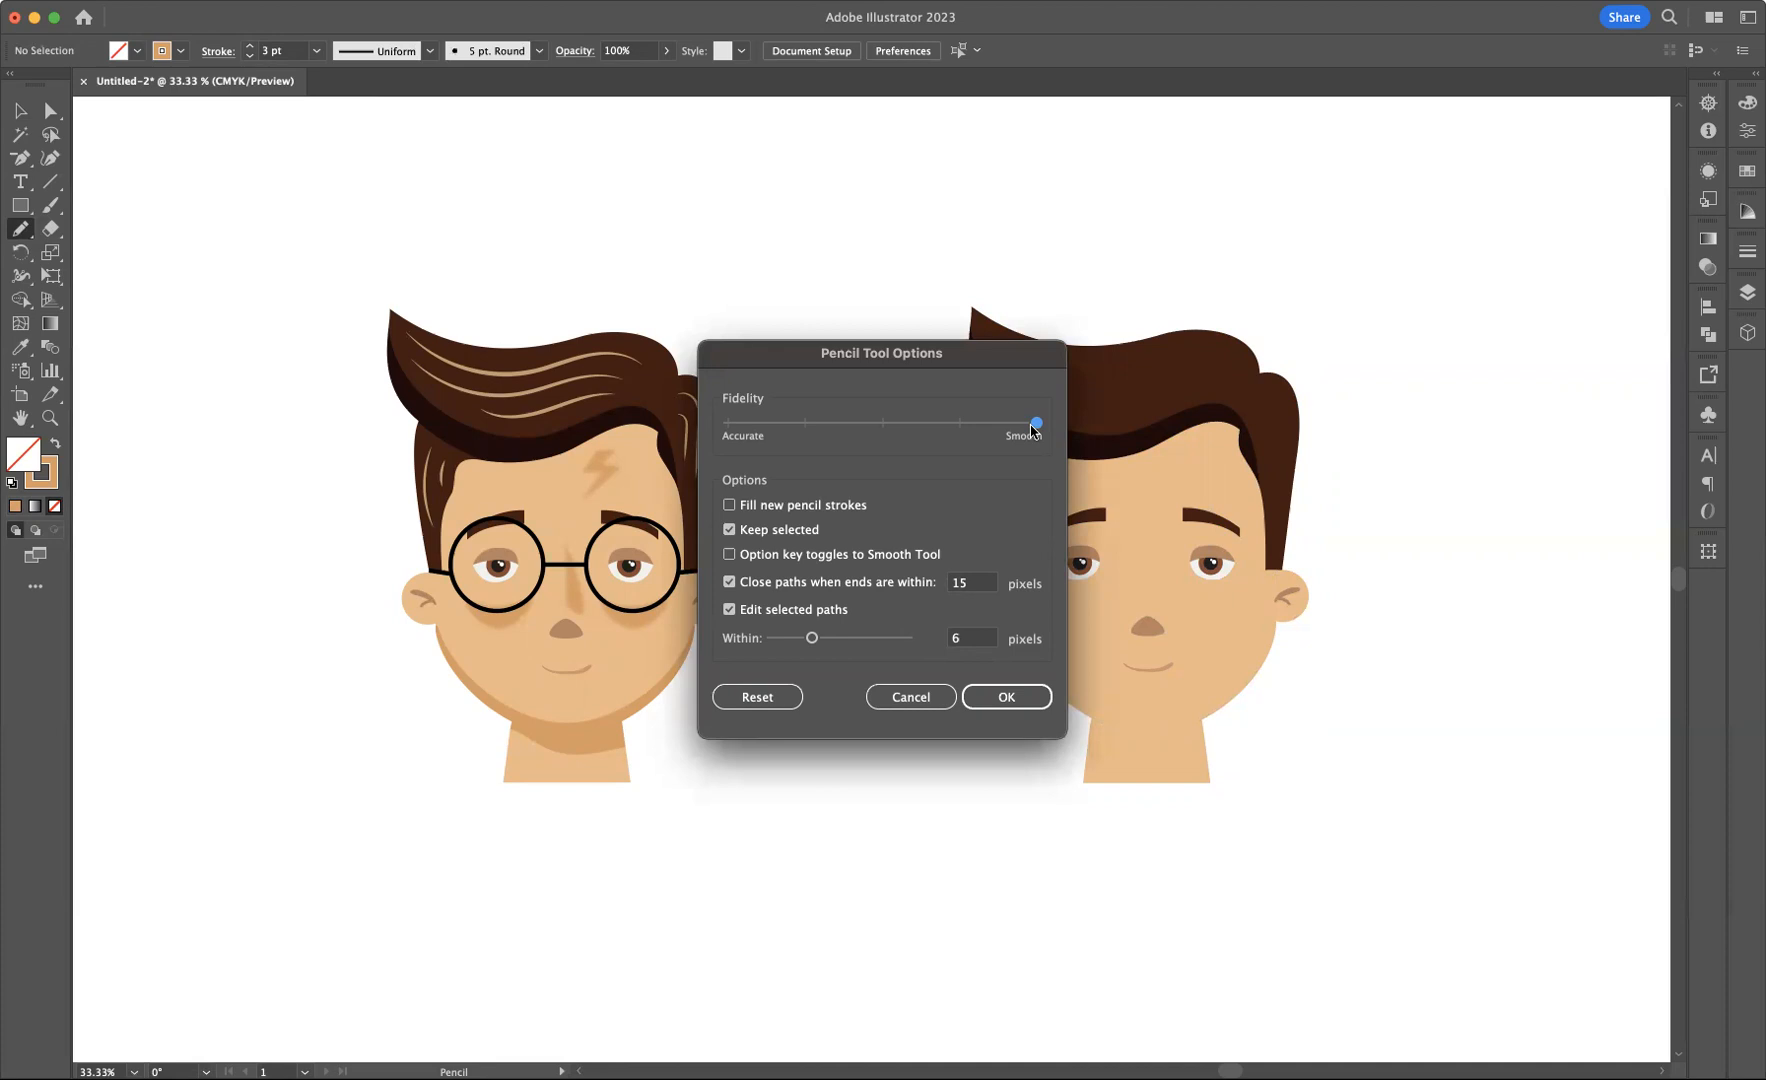
pyautogui.click(1012, 698)
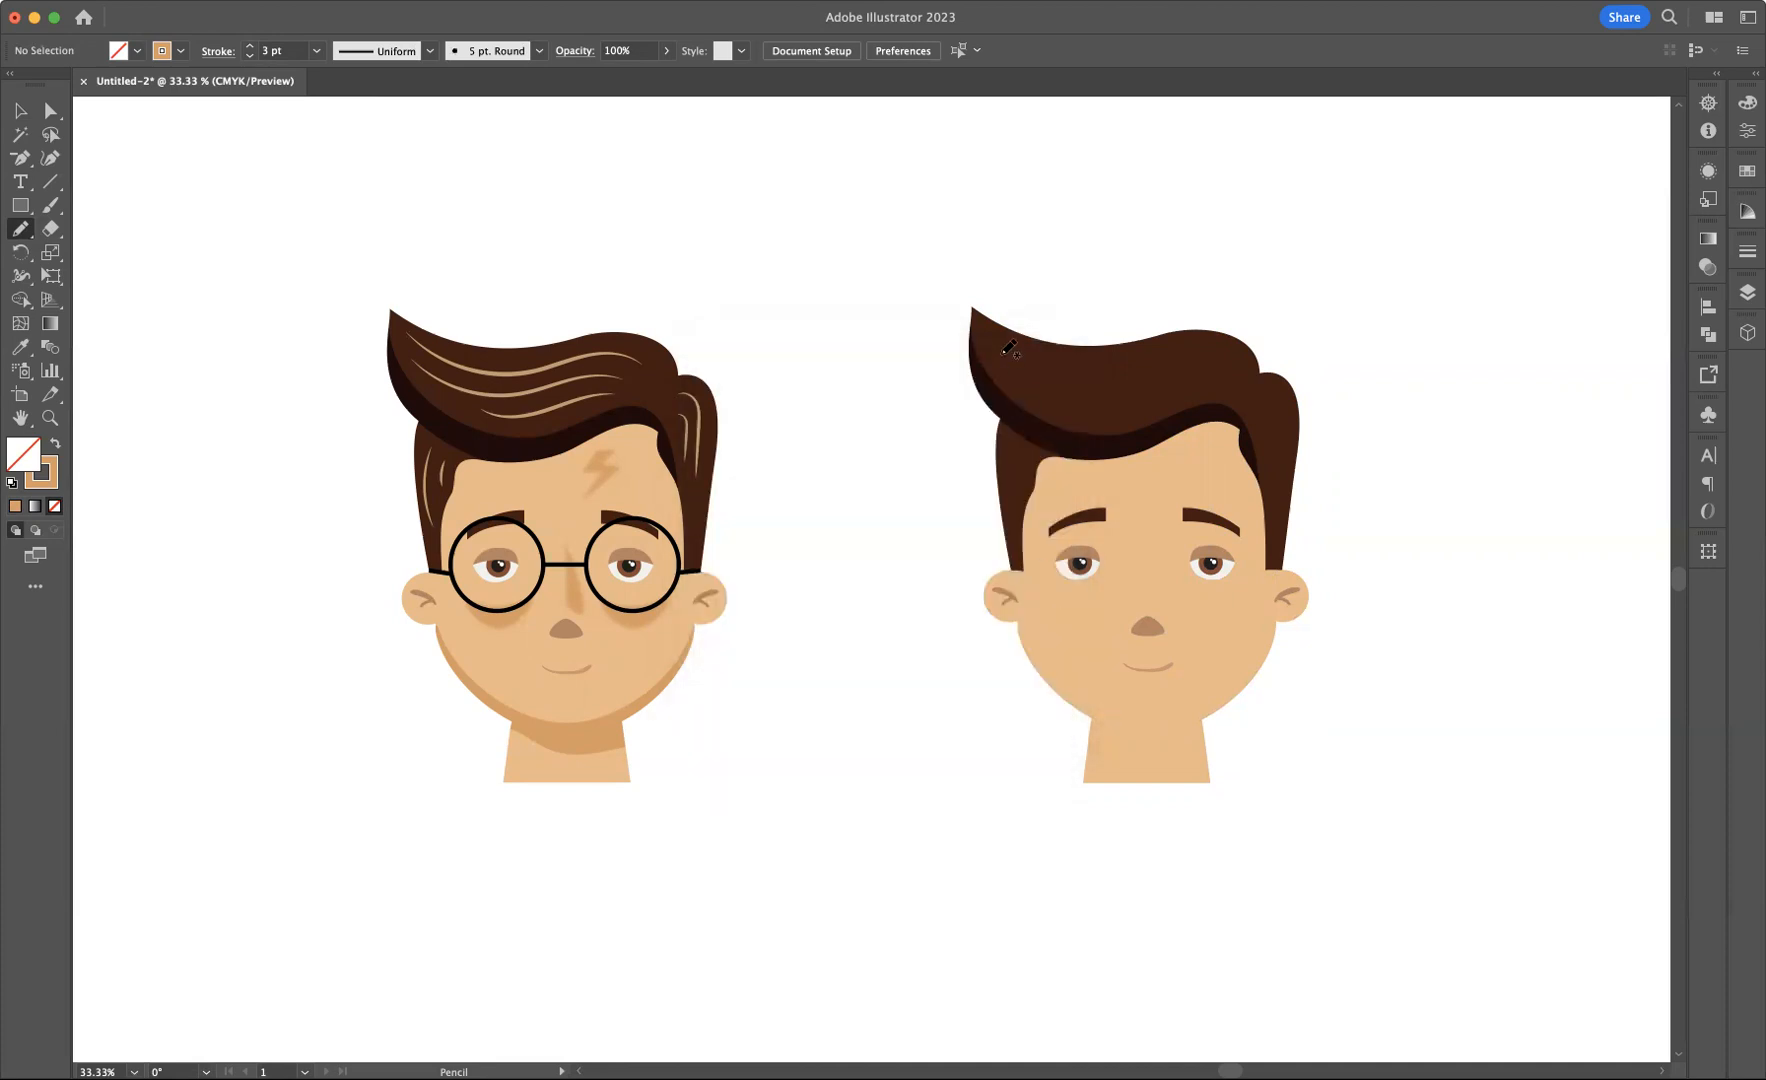
# - Draw a curved highlight about 376 px wide along the upper quiff of the plain head, with a 6 pt stroke and Width Profile 1
pyautogui.moveTo(1006, 338)
pyautogui.mouseDown()
pyautogui.moveTo(1045, 362)
pyautogui.moveTo(1167, 345)
pyautogui.moveTo(1237, 358)
pyautogui.mouseUp()
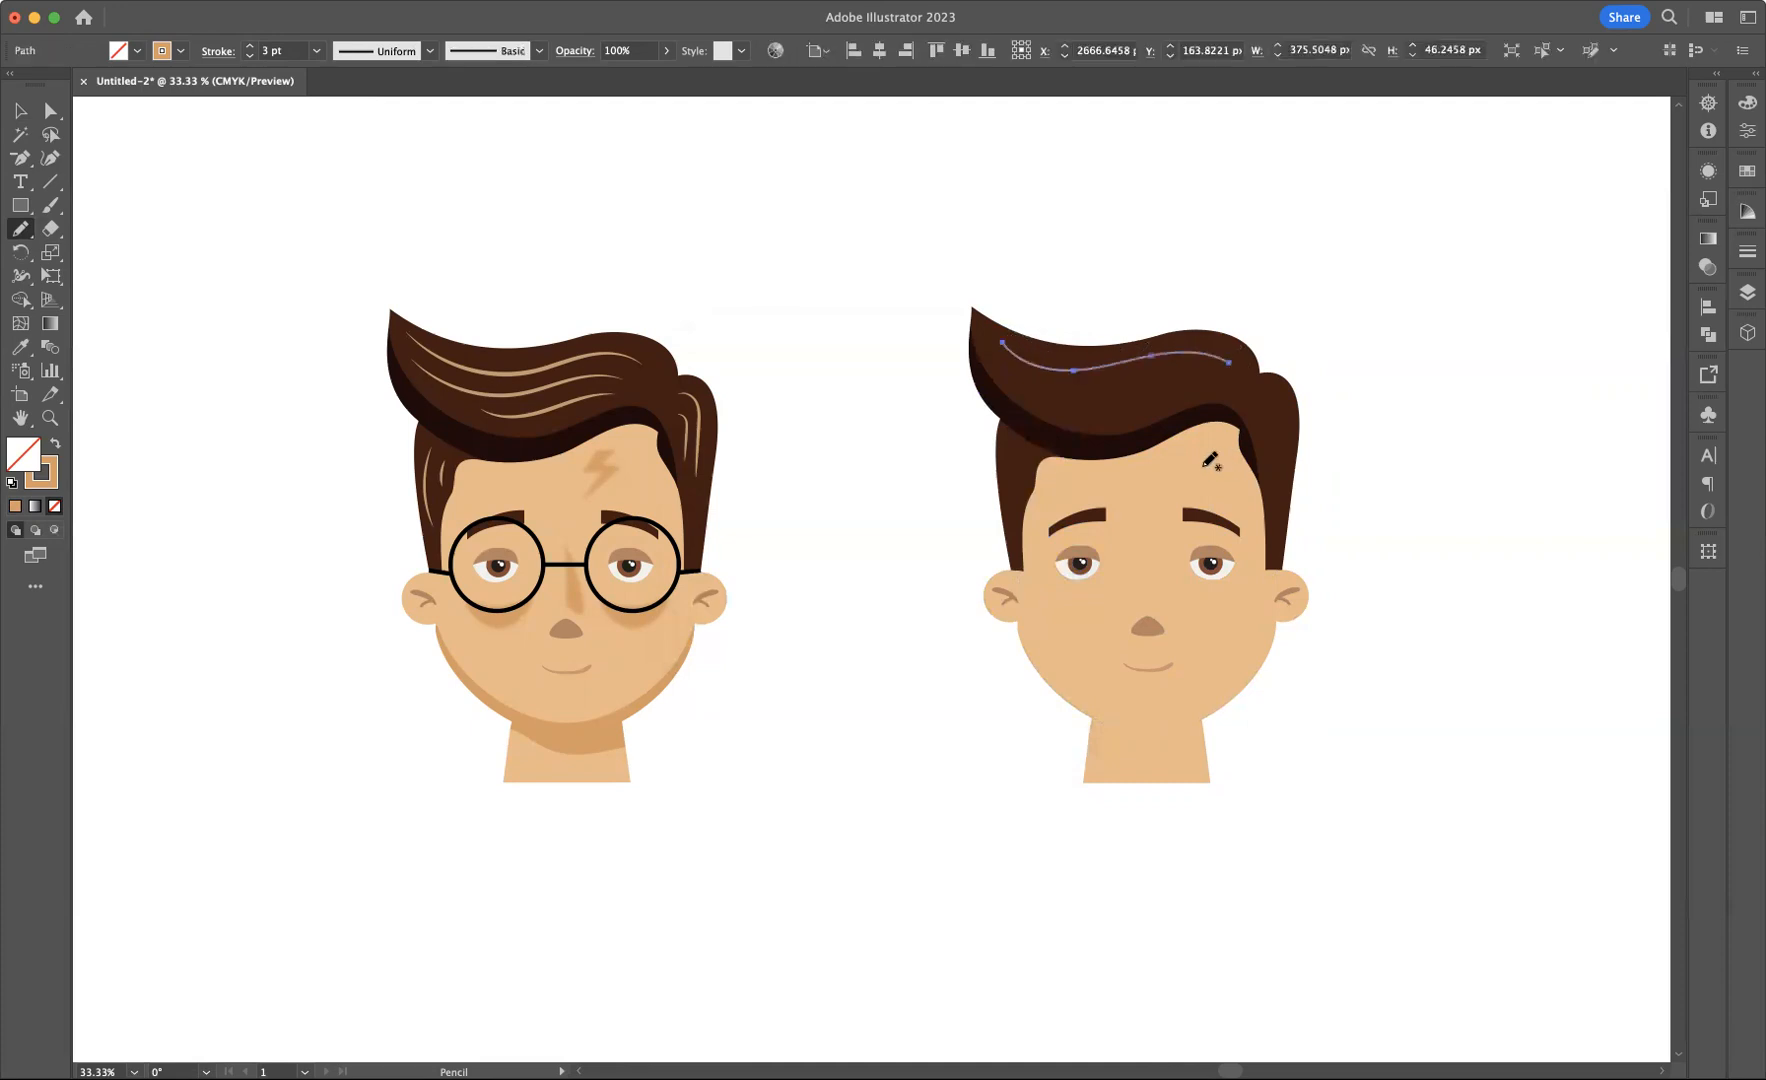
pyautogui.click(250, 46)
pyautogui.click(250, 46)
pyautogui.click(428, 55)
pyautogui.click(384, 114)
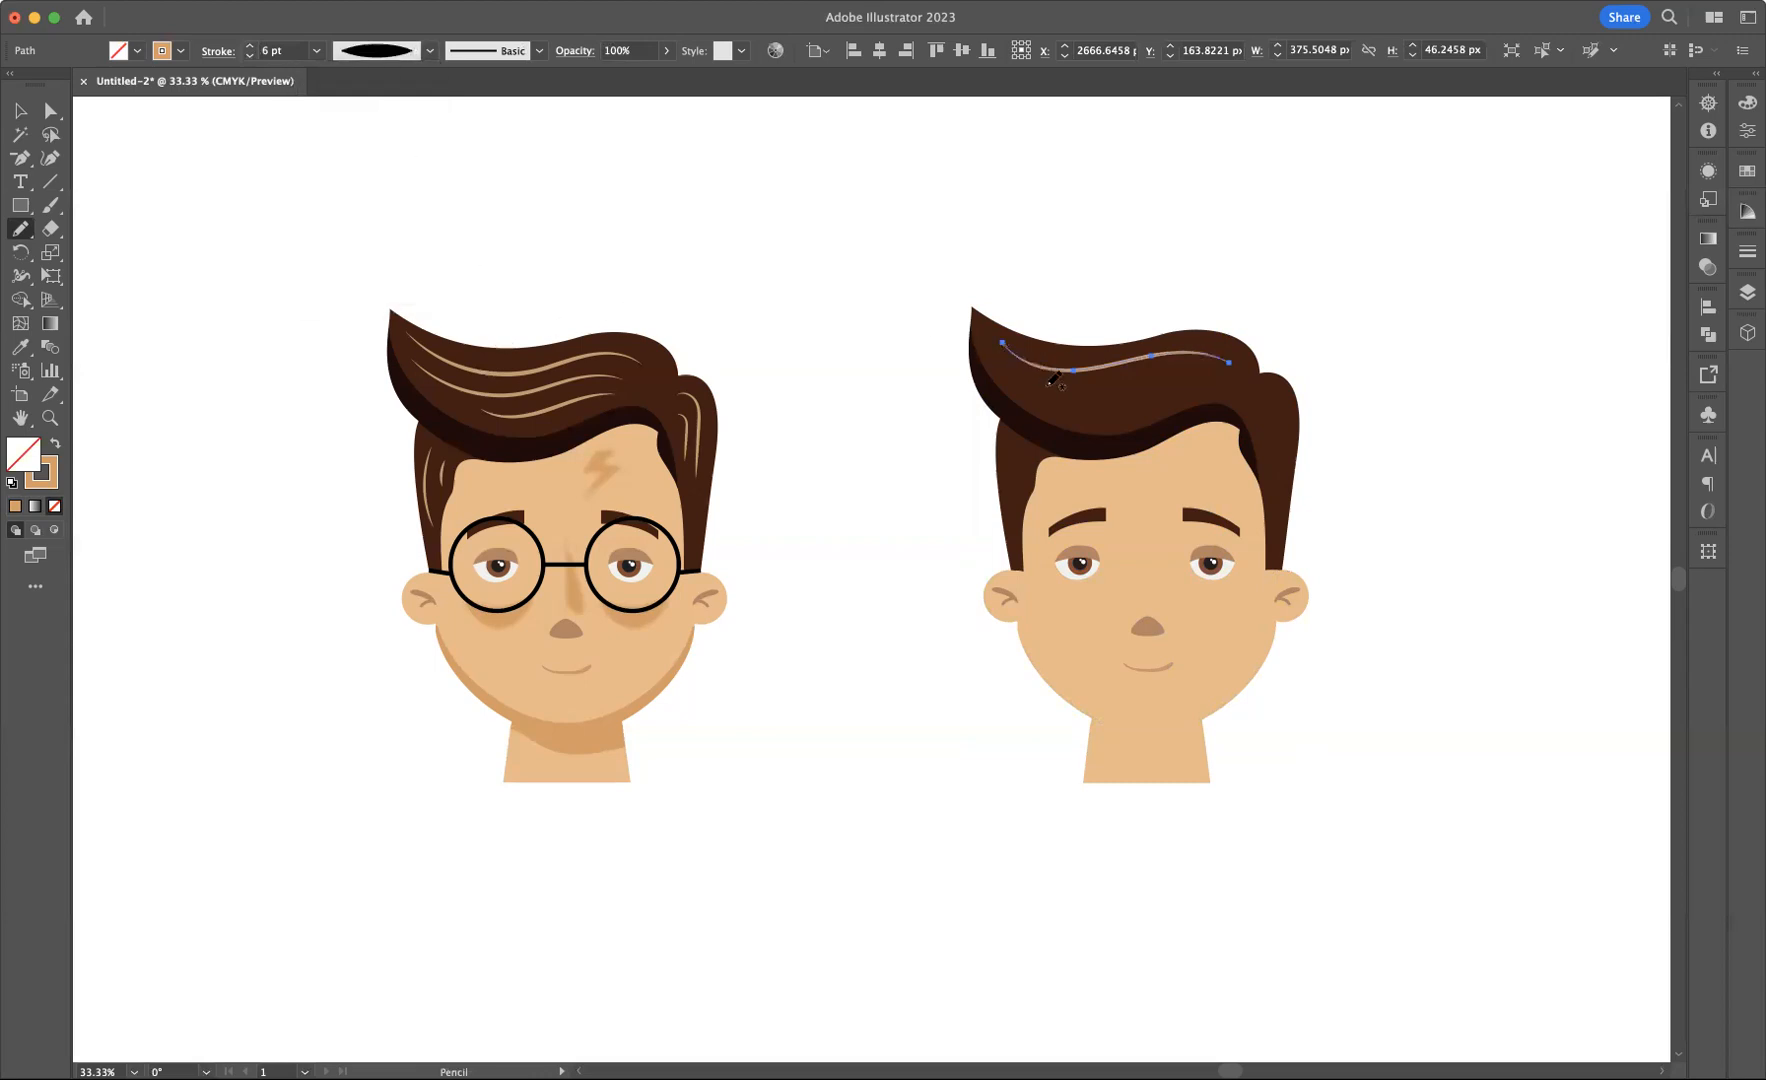
# - Draw a second highlight about 284 px wide below the first in the quiff, with a 6 pt stroke and Width Profile 1
pyautogui.moveTo(1037, 382); pyautogui.dragTo(1219, 377)
pyautogui.click(250, 47)
pyautogui.click(250, 47)
pyautogui.click(250, 47)
pyautogui.click(250, 47)
pyautogui.click(250, 47)
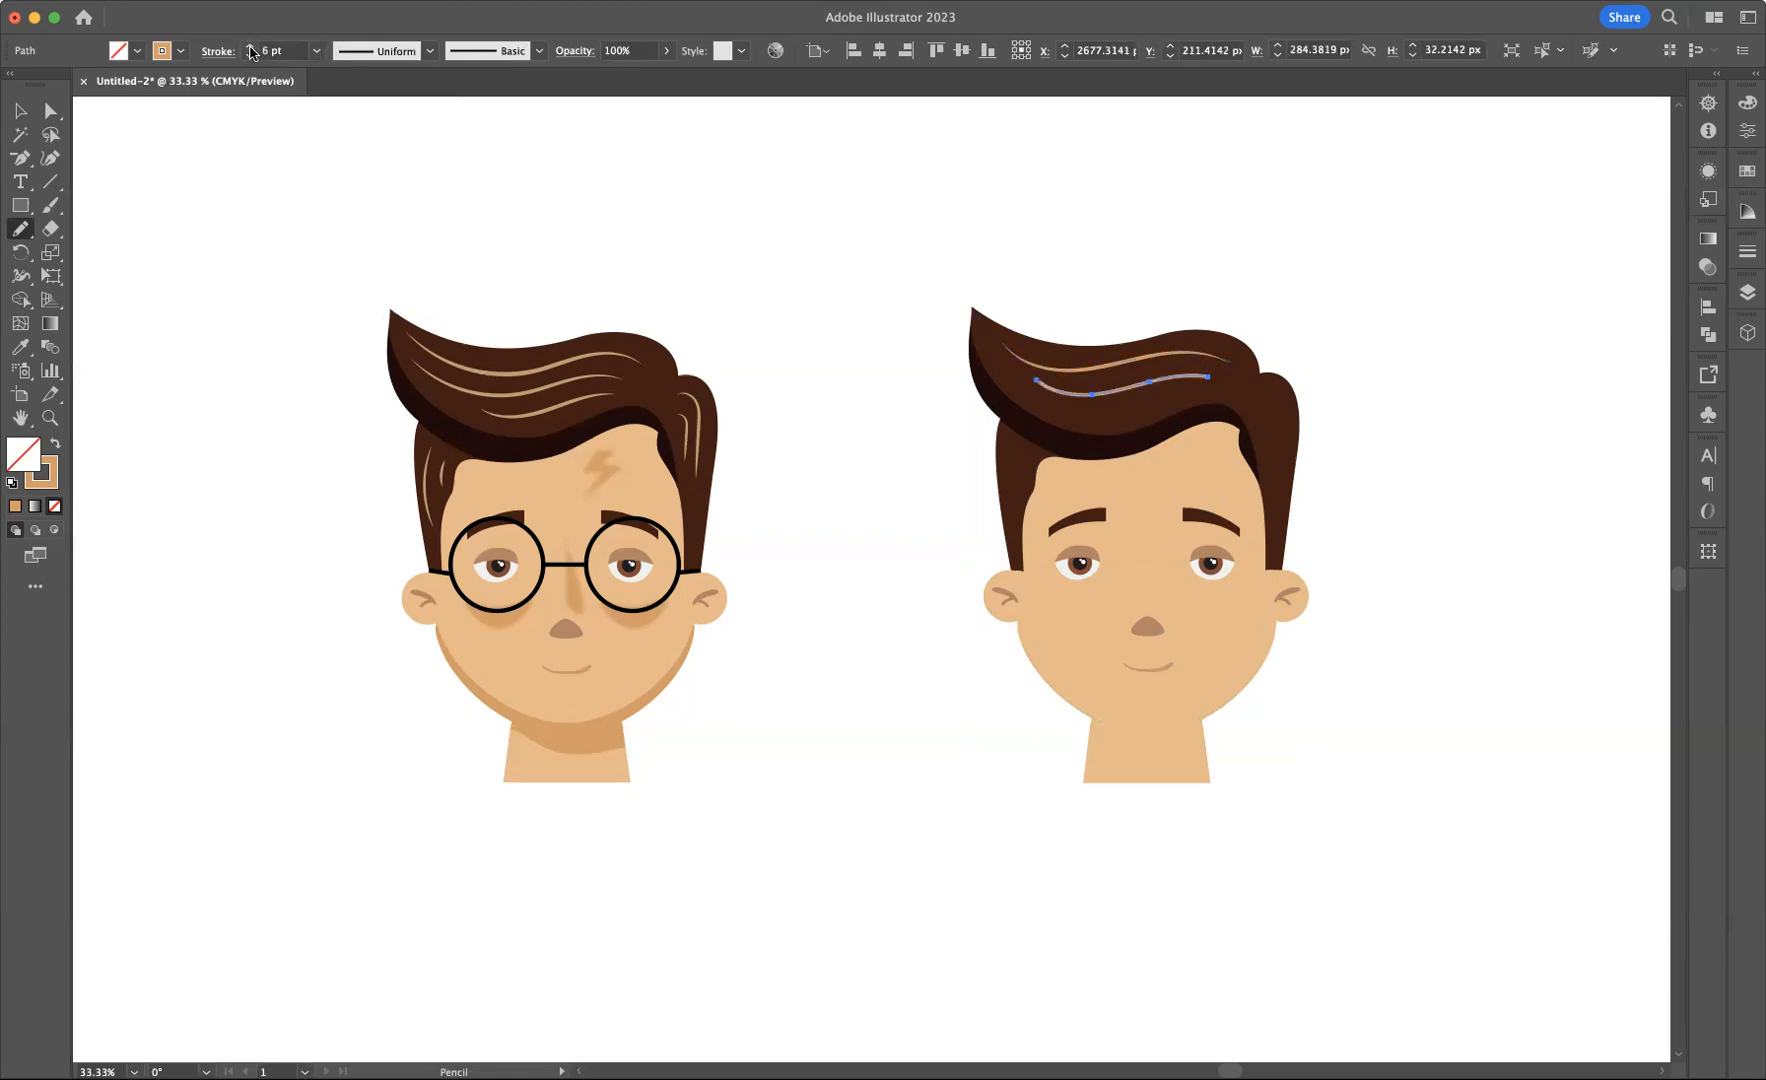
pyautogui.click(427, 58)
pyautogui.click(383, 116)
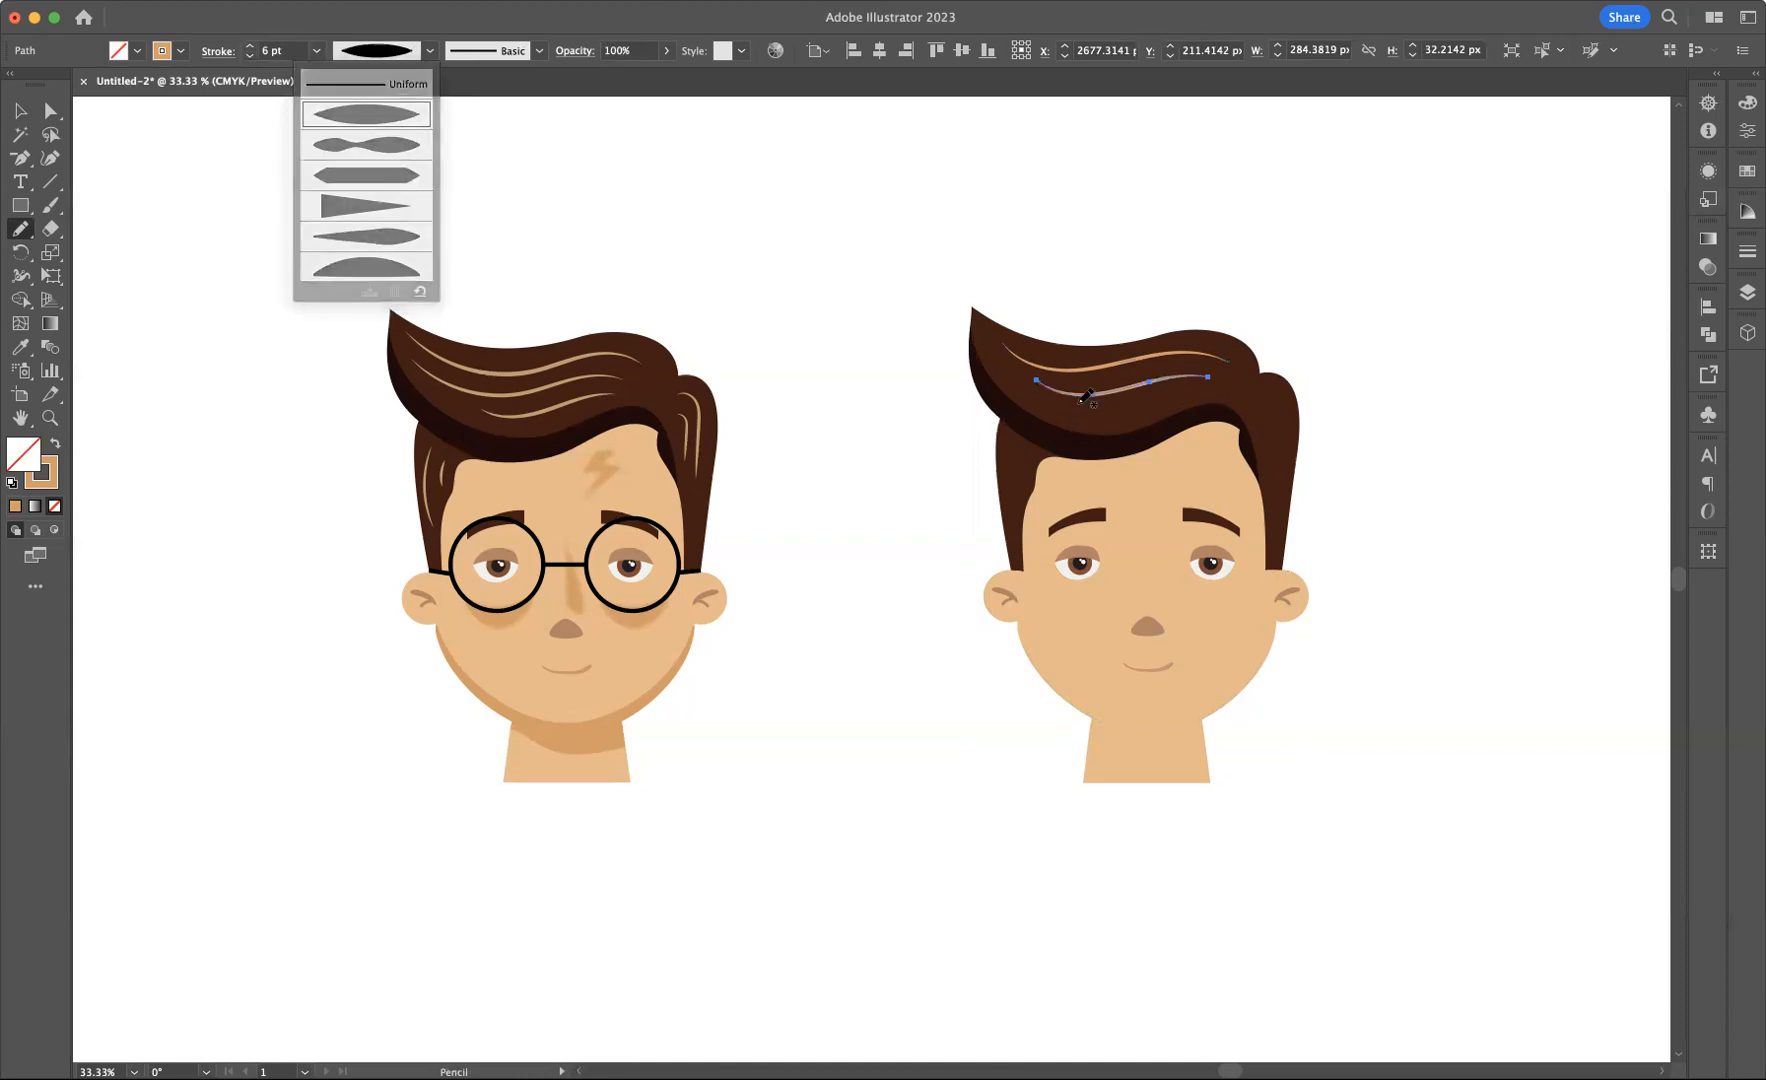
pyautogui.click(1090, 402)
# - Draw a third, shorter highlight about 180 px wide in the lower quiff, with a 6 pt stroke and Width Profile 1
pyautogui.moveTo(1112, 412); pyautogui.dragTo(1196, 396)
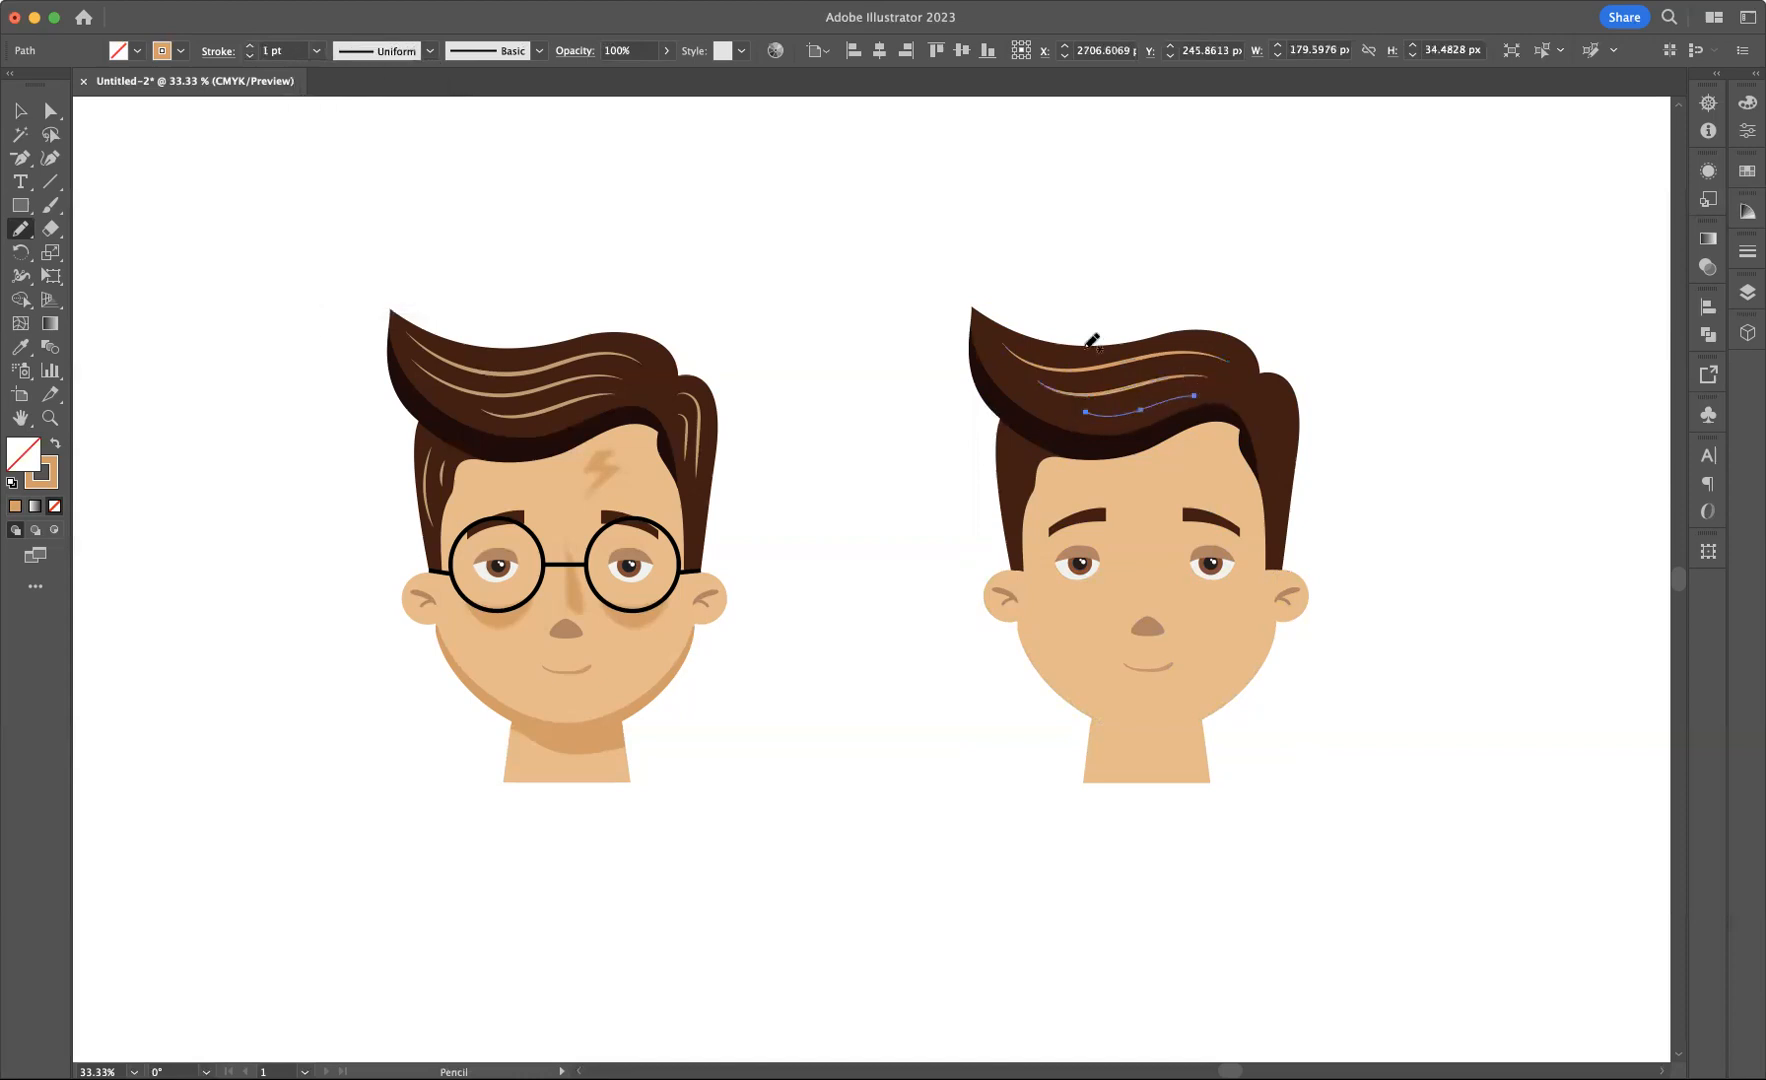
pyautogui.click(250, 47)
pyautogui.click(250, 47)
pyautogui.click(250, 47)
pyautogui.click(250, 47)
pyautogui.click(250, 47)
pyautogui.click(428, 51)
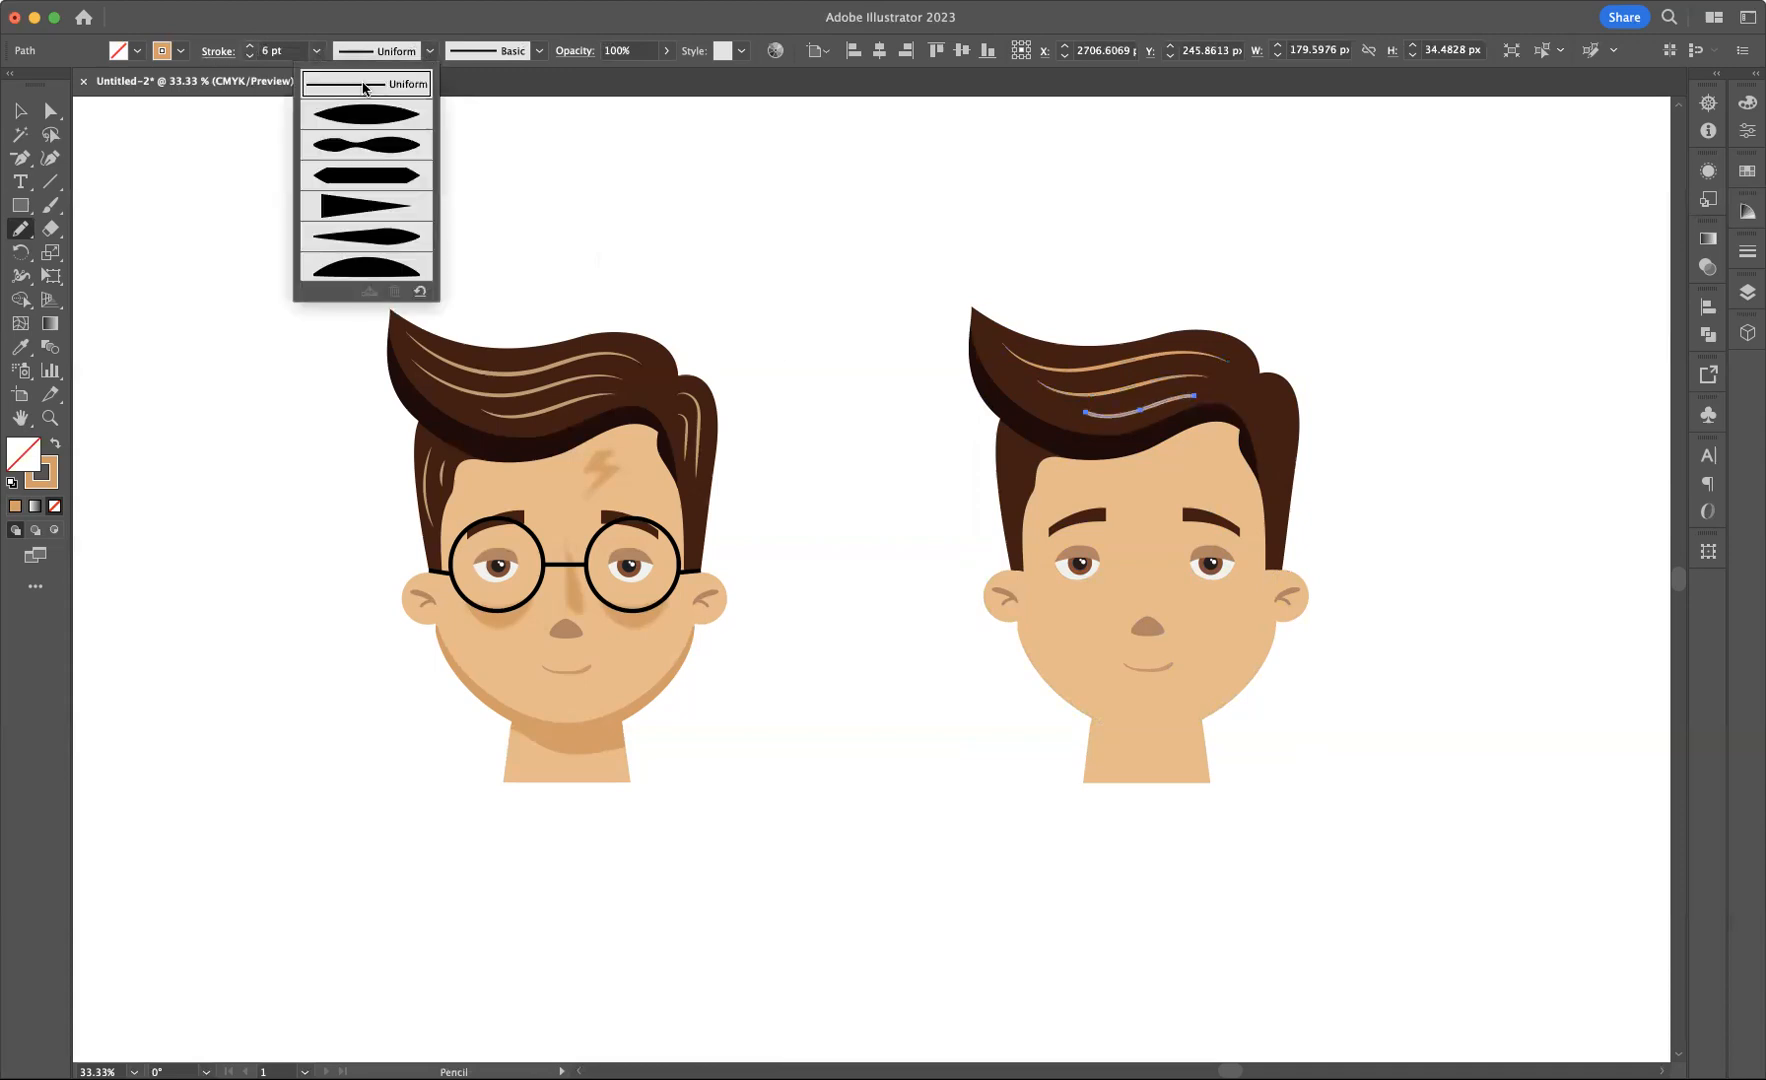
pyautogui.click(375, 110)
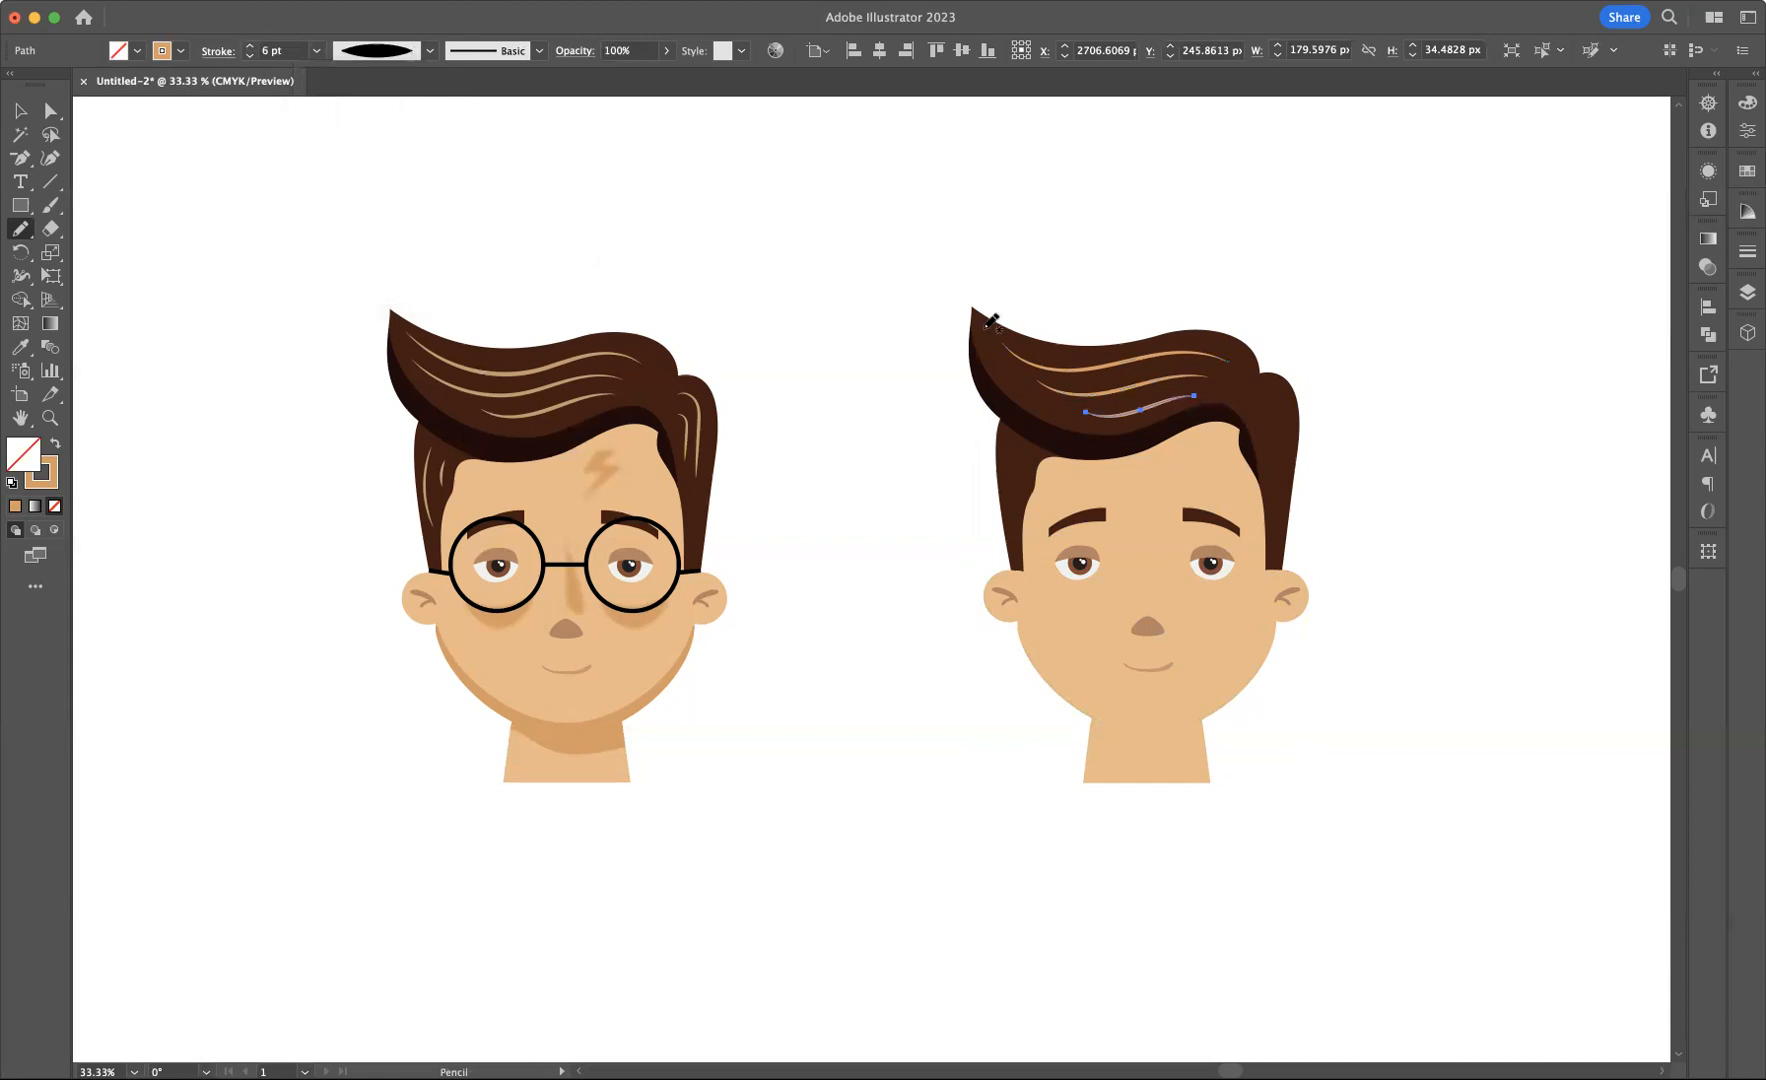
# - Draw a hooked highlight about 149 px tall in the right side hair, with a 4 pt stroke and Width Profile 1
pyautogui.moveTo(1268, 397)
pyautogui.mouseDown()
pyautogui.moveTo(1292, 398)
pyautogui.moveTo(1283, 483)
pyautogui.mouseUp()
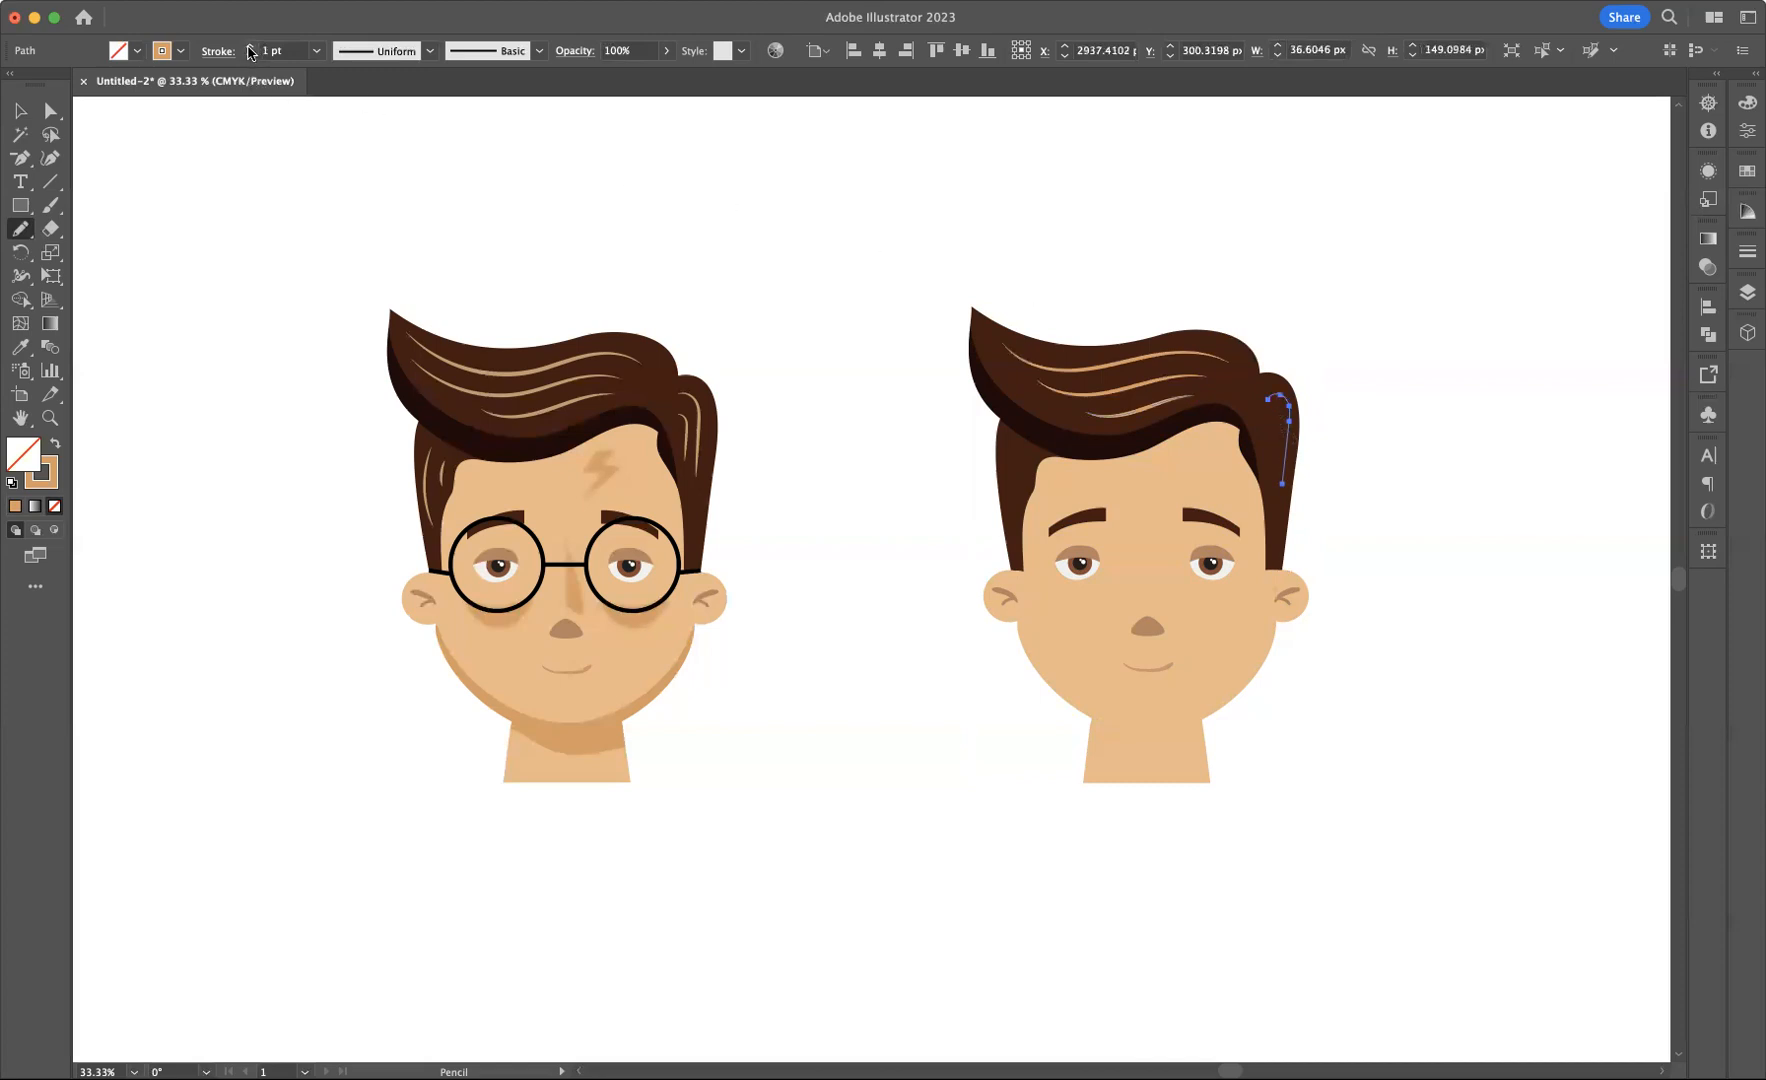
pyautogui.click(250, 48)
pyautogui.click(250, 48)
pyautogui.click(249, 48)
pyautogui.click(428, 51)
pyautogui.click(372, 114)
# - Draw a shorter hooked highlight about 97 px tall inside the right side one, with a 4 pt stroke and Width Profile 1
pyautogui.moveTo(1274, 415); pyautogui.dragTo(1282, 483)
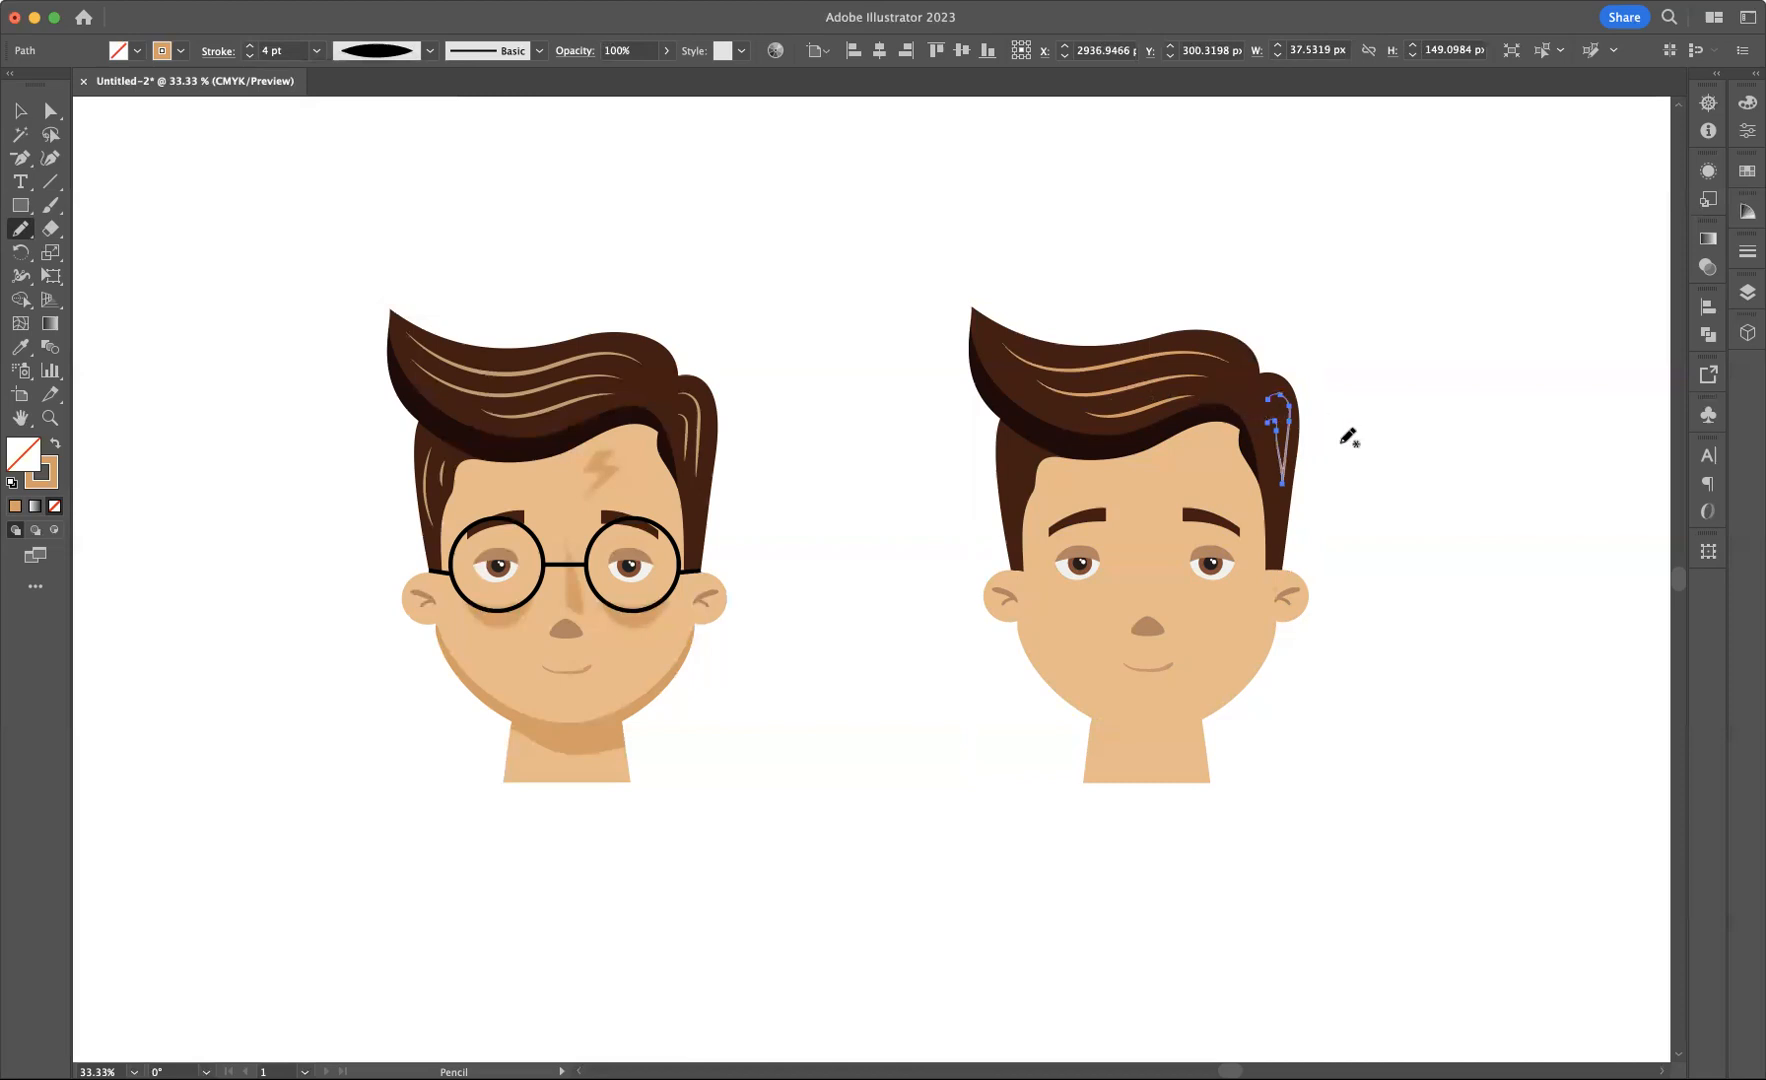
pyautogui.press('super+z')
pyautogui.moveTo(1271, 418); pyautogui.dragTo(1279, 470)
pyautogui.click(249, 55)
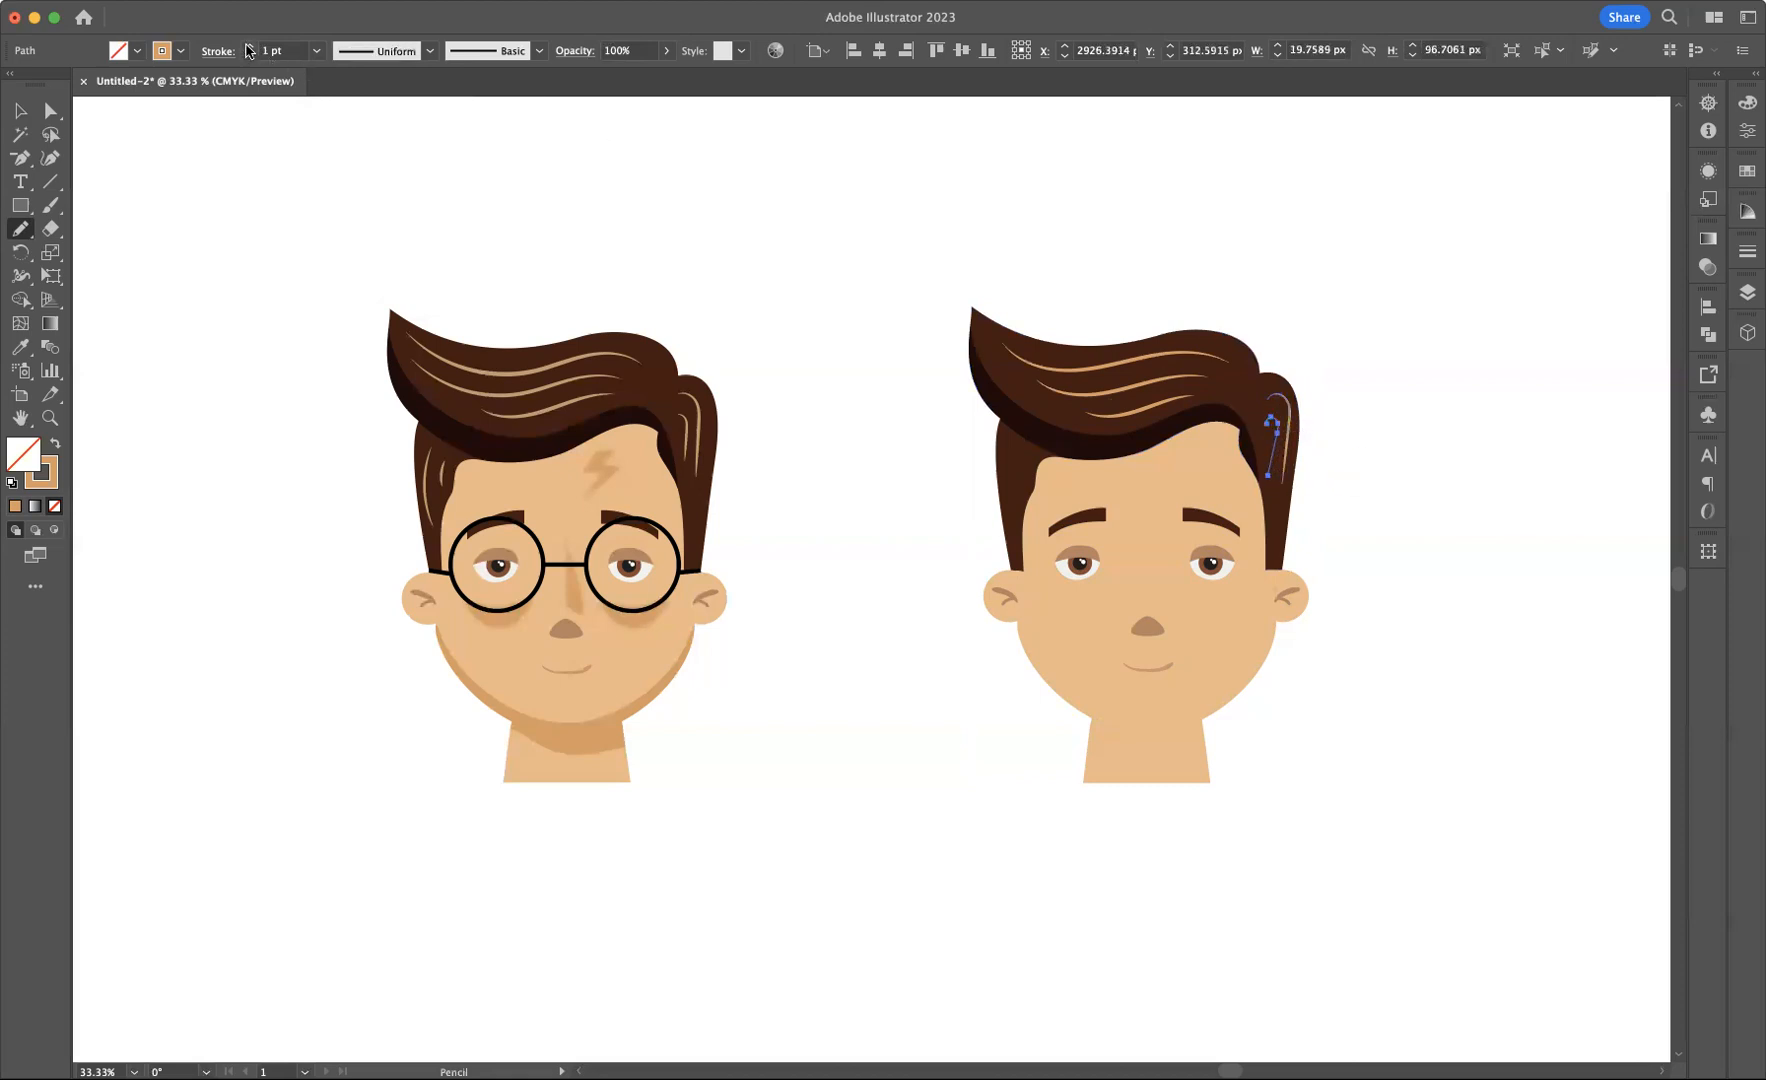
pyautogui.click(246, 45)
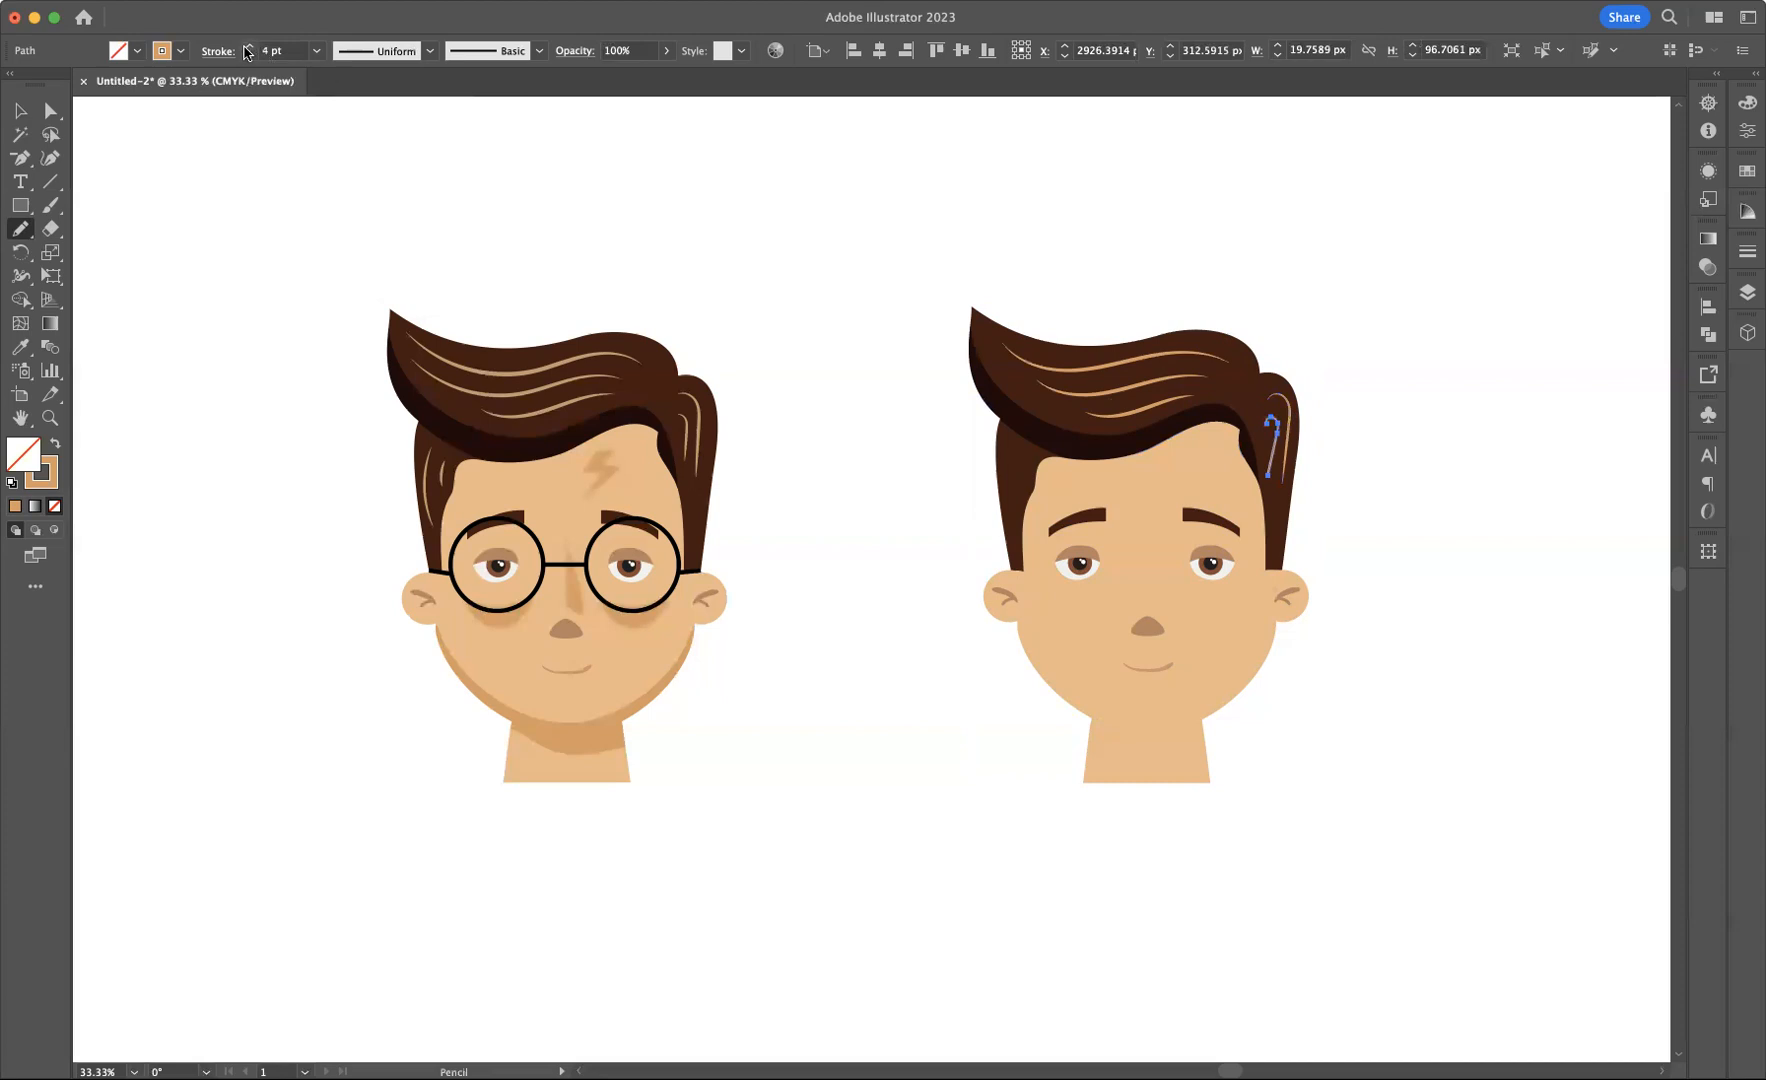
pyautogui.click(431, 55)
pyautogui.click(388, 116)
# - Draw a slightly curved vertical highlight about 124 px tall in the left side hair, with a 4 pt stroke and Width Profile 1
pyautogui.moveTo(1012, 441); pyautogui.dragTo(1015, 517)
pyautogui.click(249, 46)
pyautogui.click(249, 46)
pyautogui.click(249, 46)
pyautogui.click(420, 56)
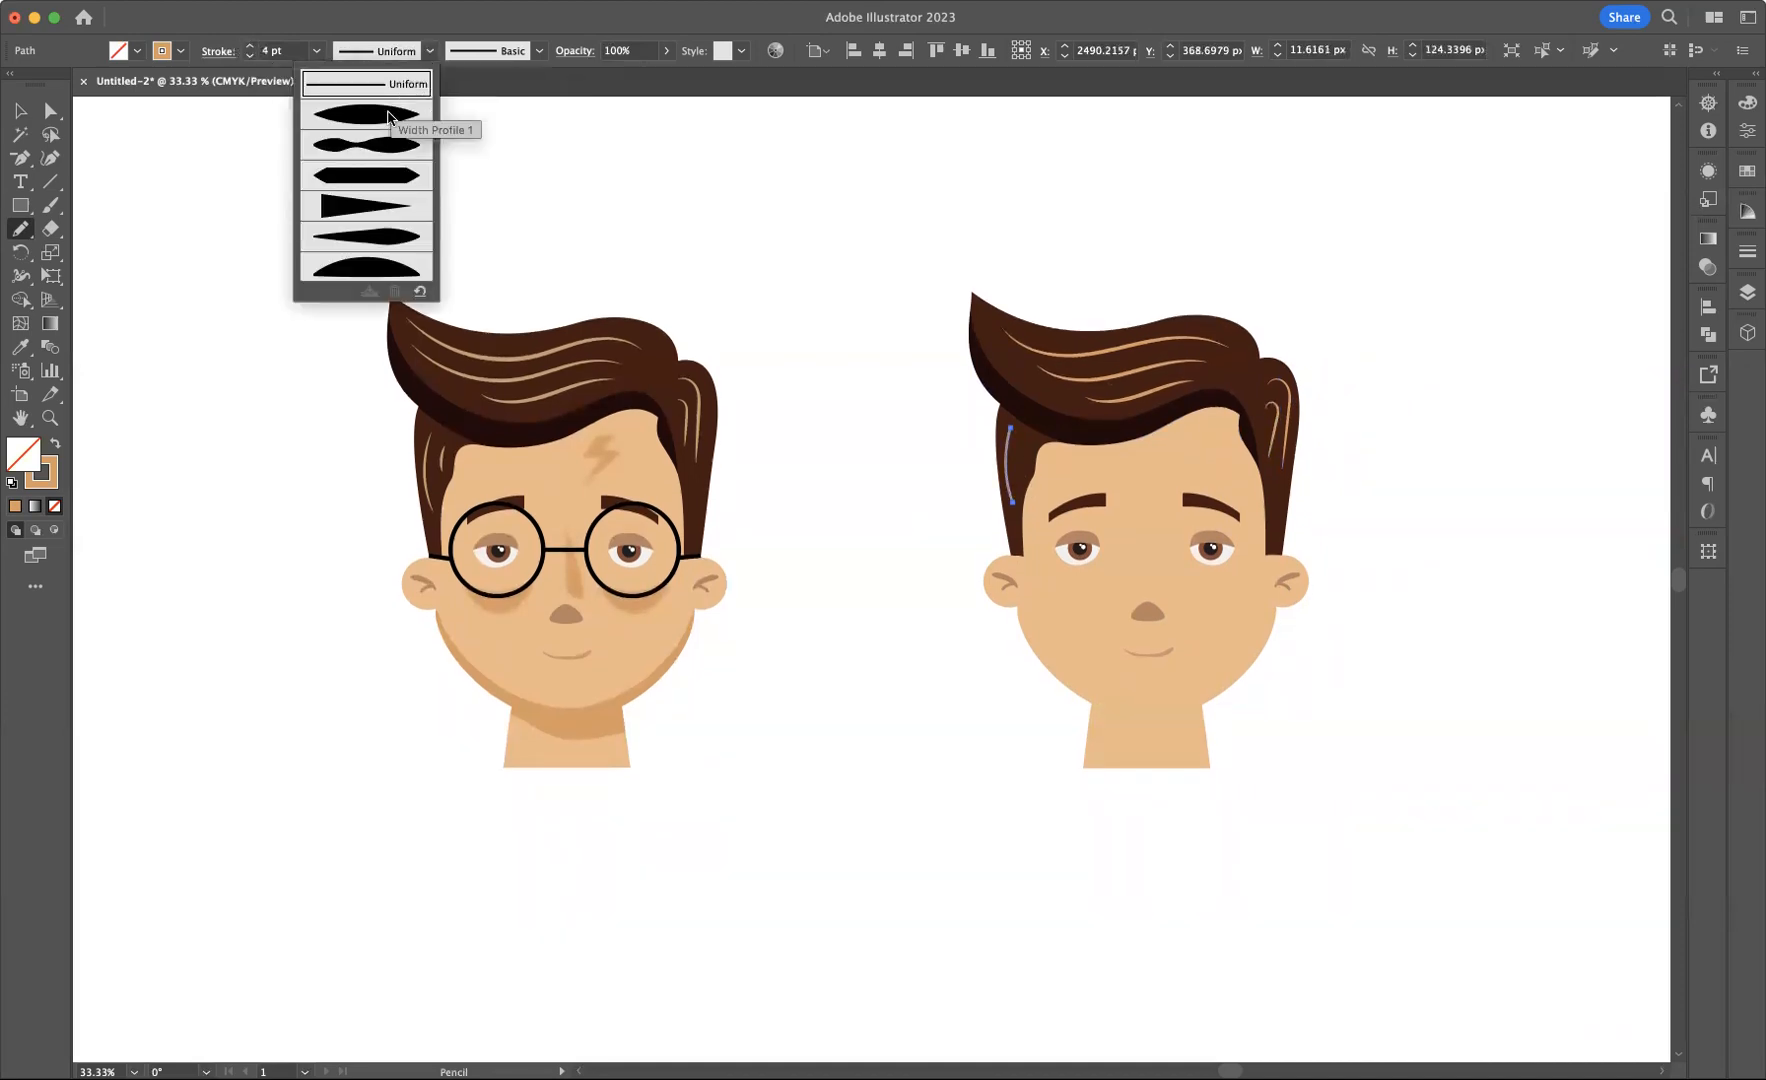
pyautogui.click(390, 116)
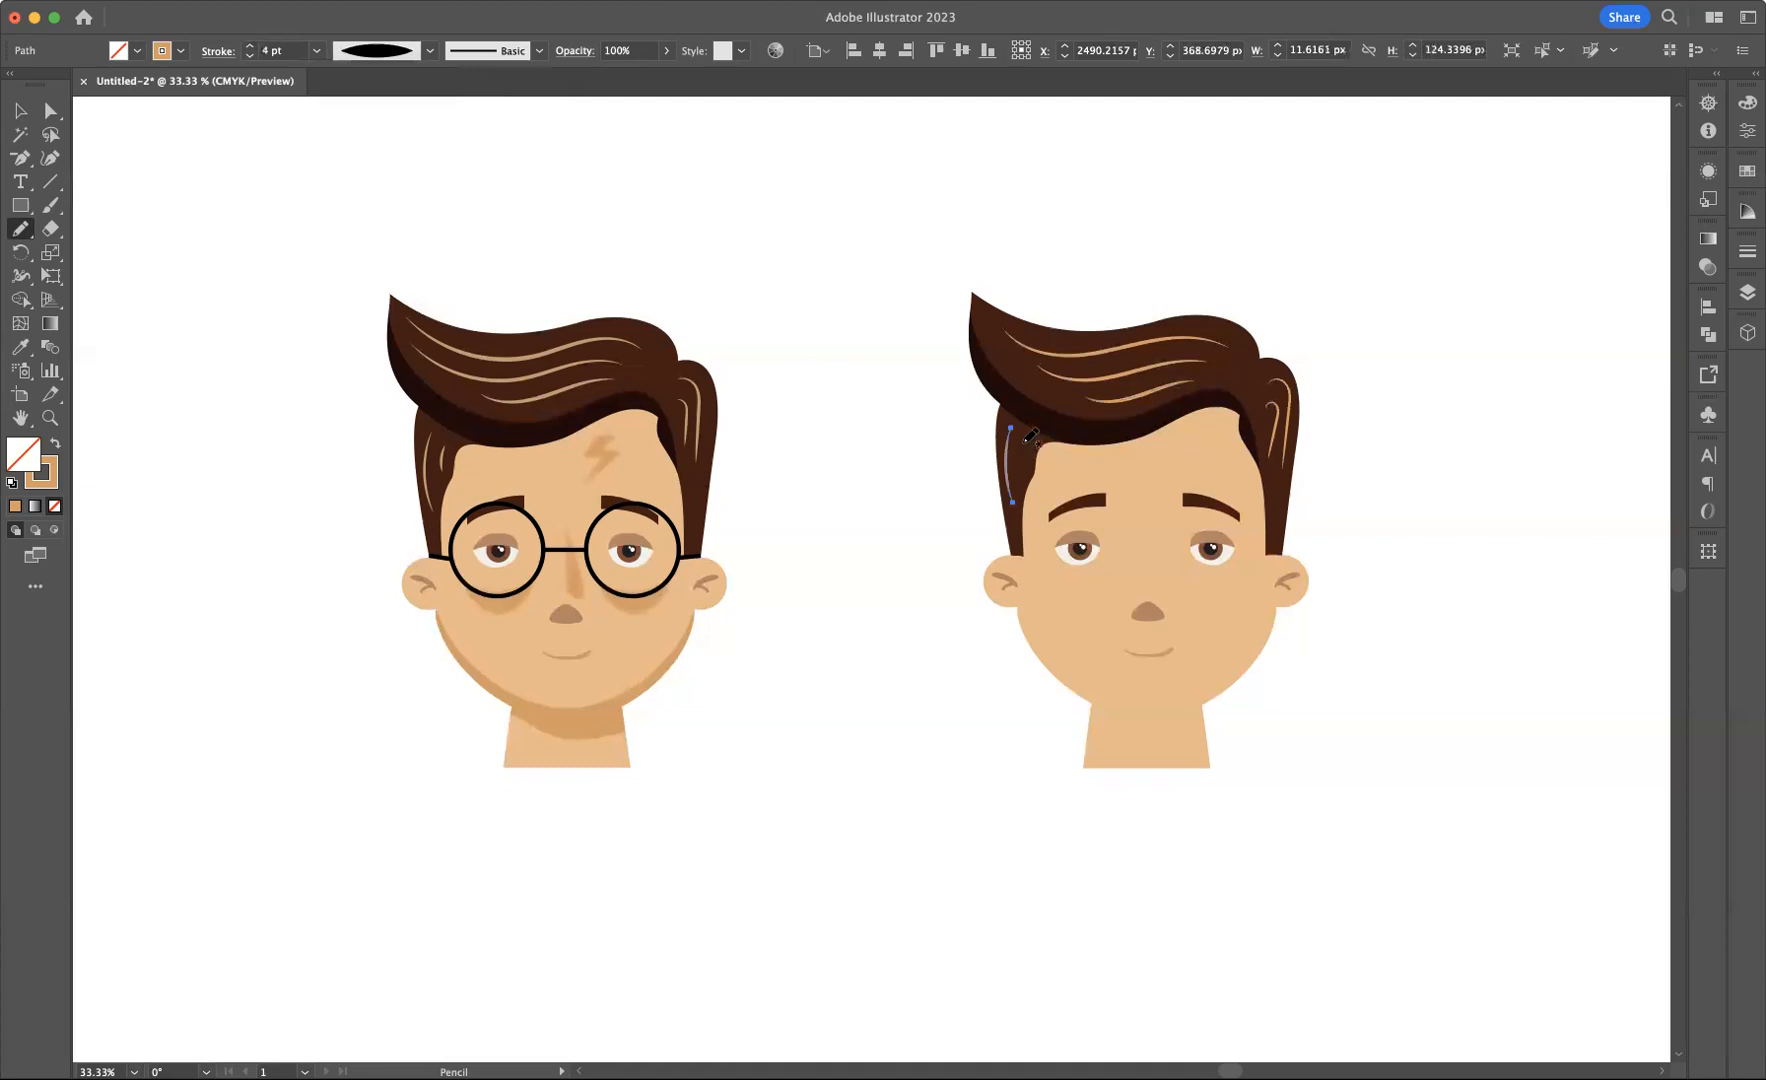
# - Add a short highlight about 41 px tall beside the left side one, with a 4 pt stroke and Width Profile 1, and deselect it
pyautogui.moveTo(1023, 440); pyautogui.dragTo(1022, 465)
pyautogui.scroll(-1, 1060, 466)
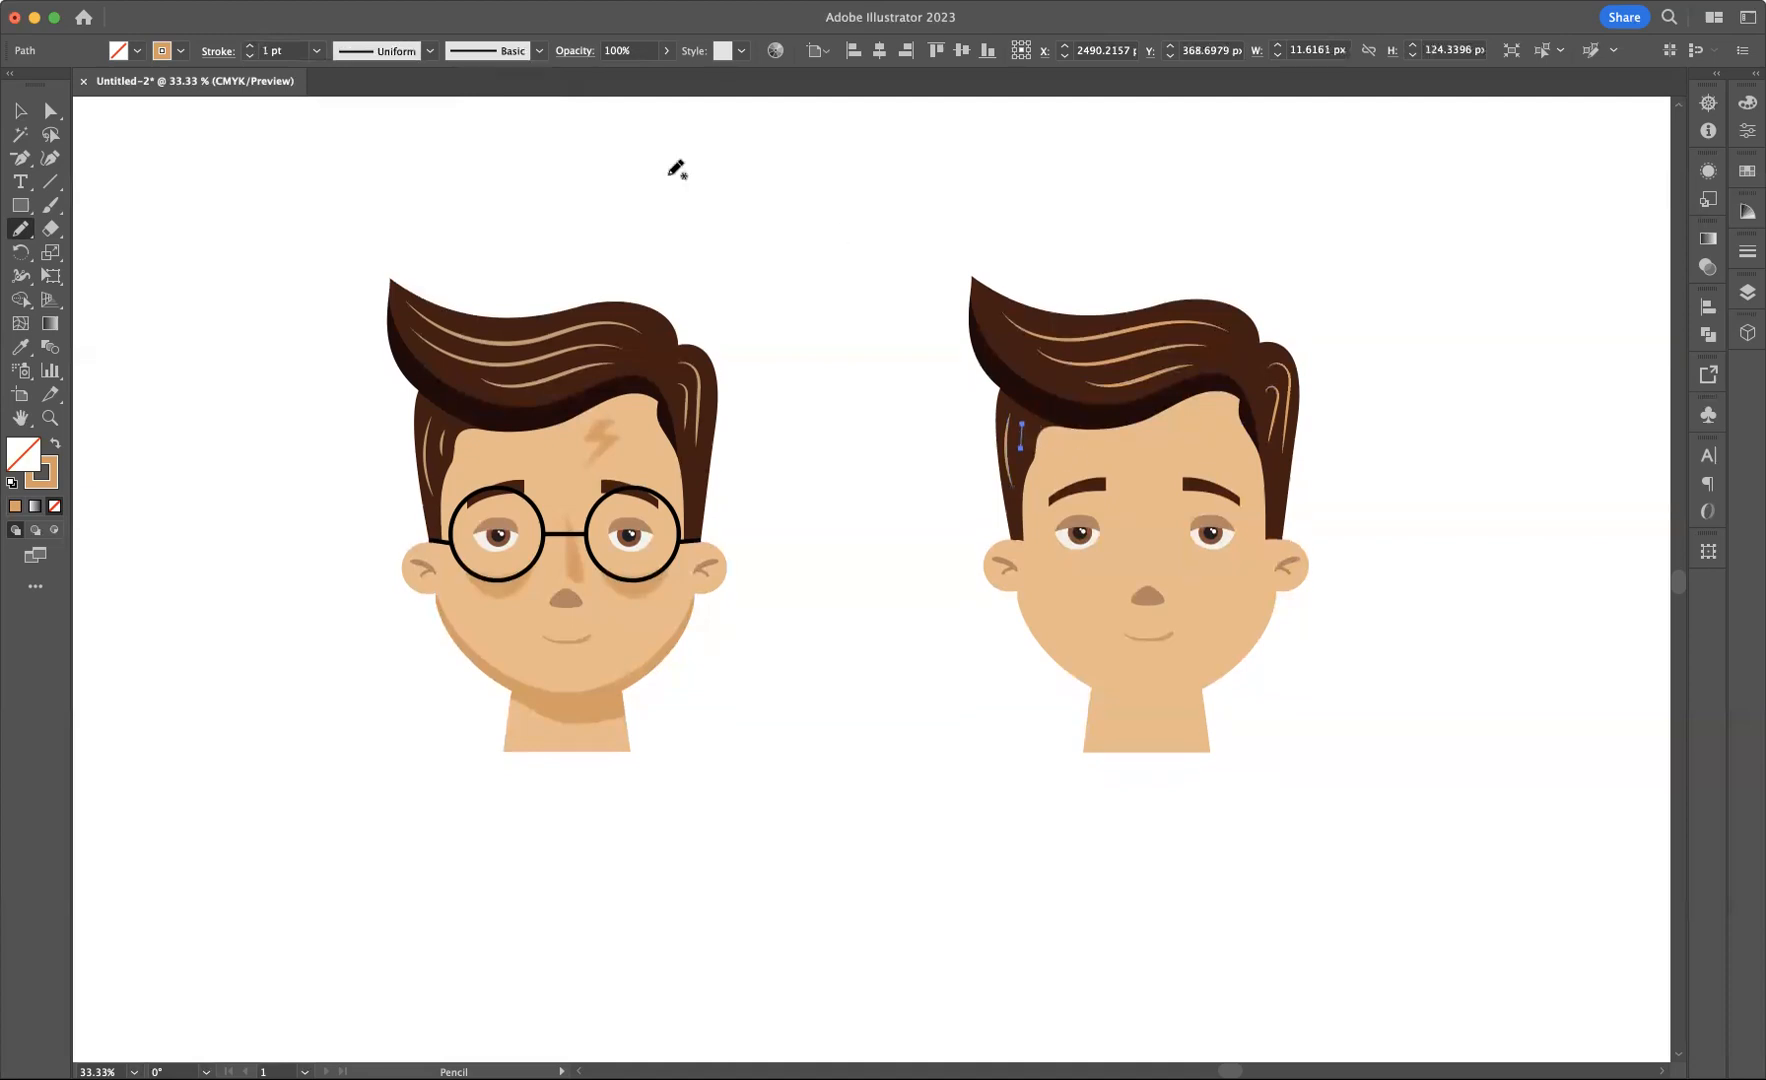
pyautogui.click(250, 46)
pyautogui.click(250, 46)
pyautogui.click(250, 46)
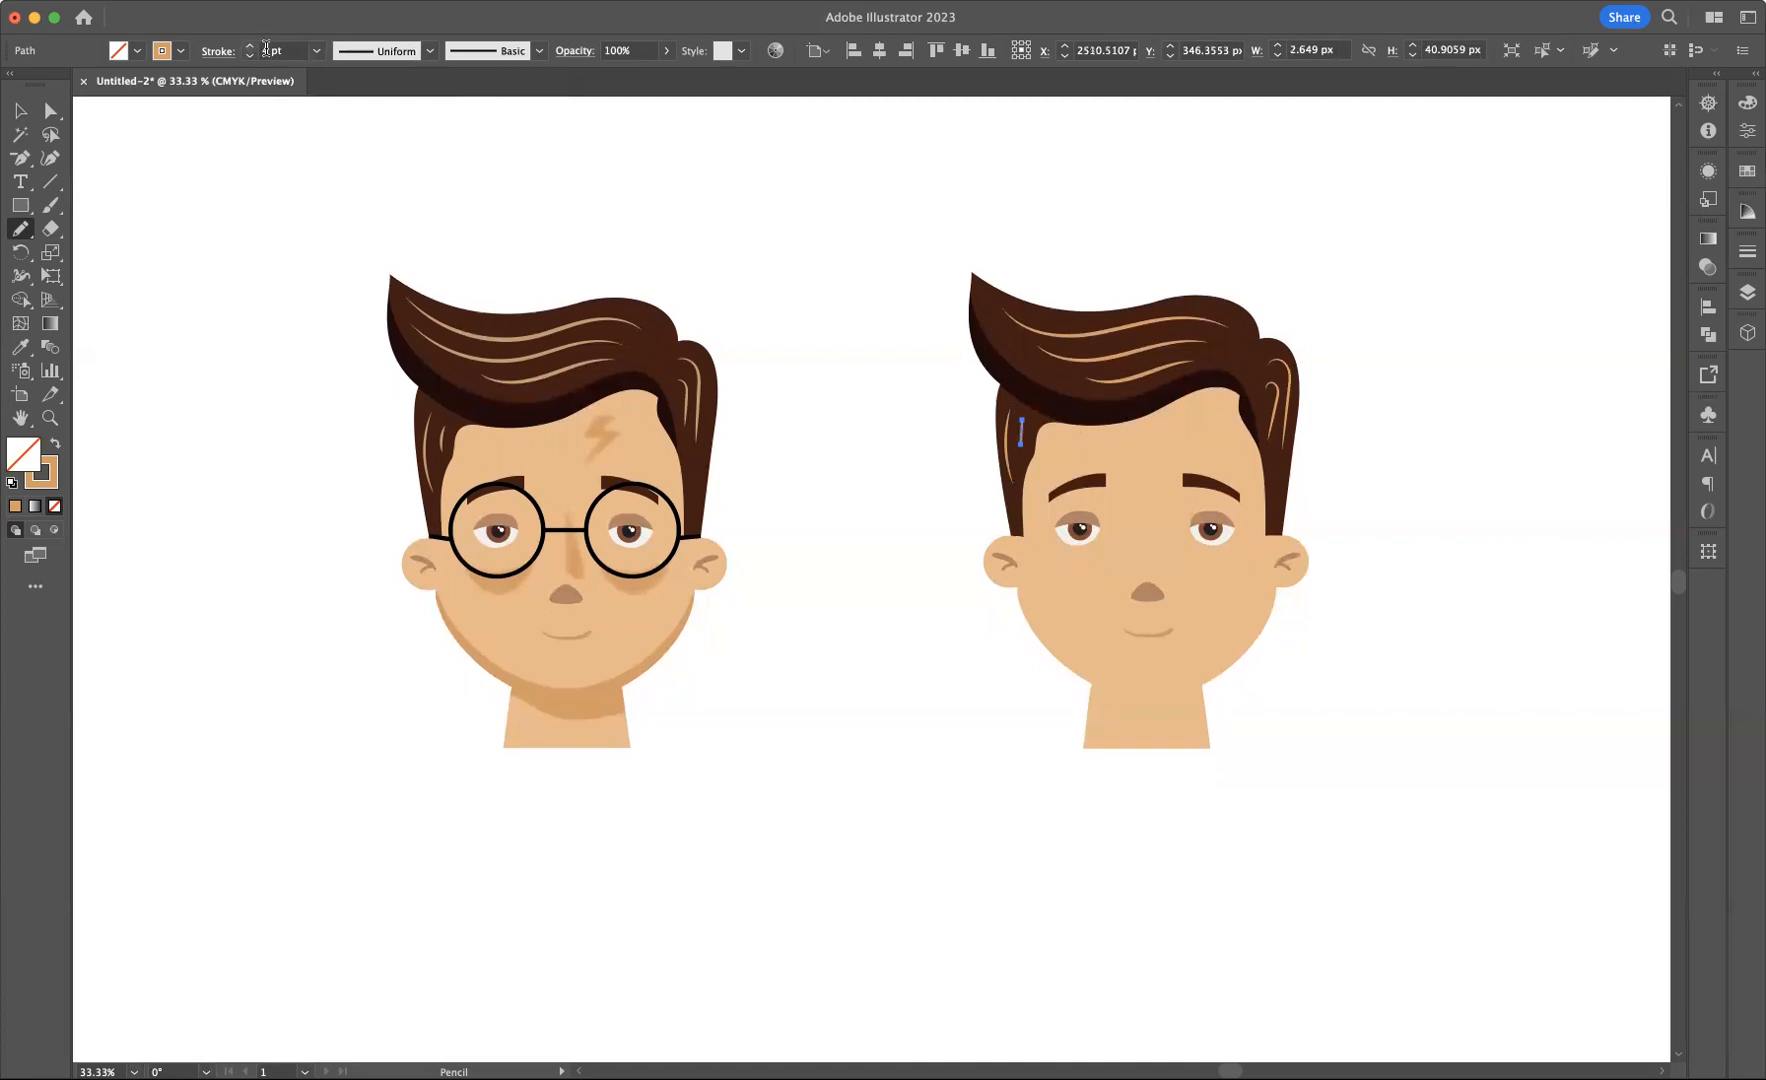
pyautogui.click(430, 51)
pyautogui.click(385, 115)
pyautogui.click(24, 112)
pyautogui.click(1330, 410)
# - Duplicate the plain head's face shape about 23 px straight down
pyautogui.moveTo(1475, 435)
pyautogui.mouseDown()
pyautogui.moveTo(1344, 441)
pyautogui.moveTo(1365, 458)
pyautogui.mouseUp()
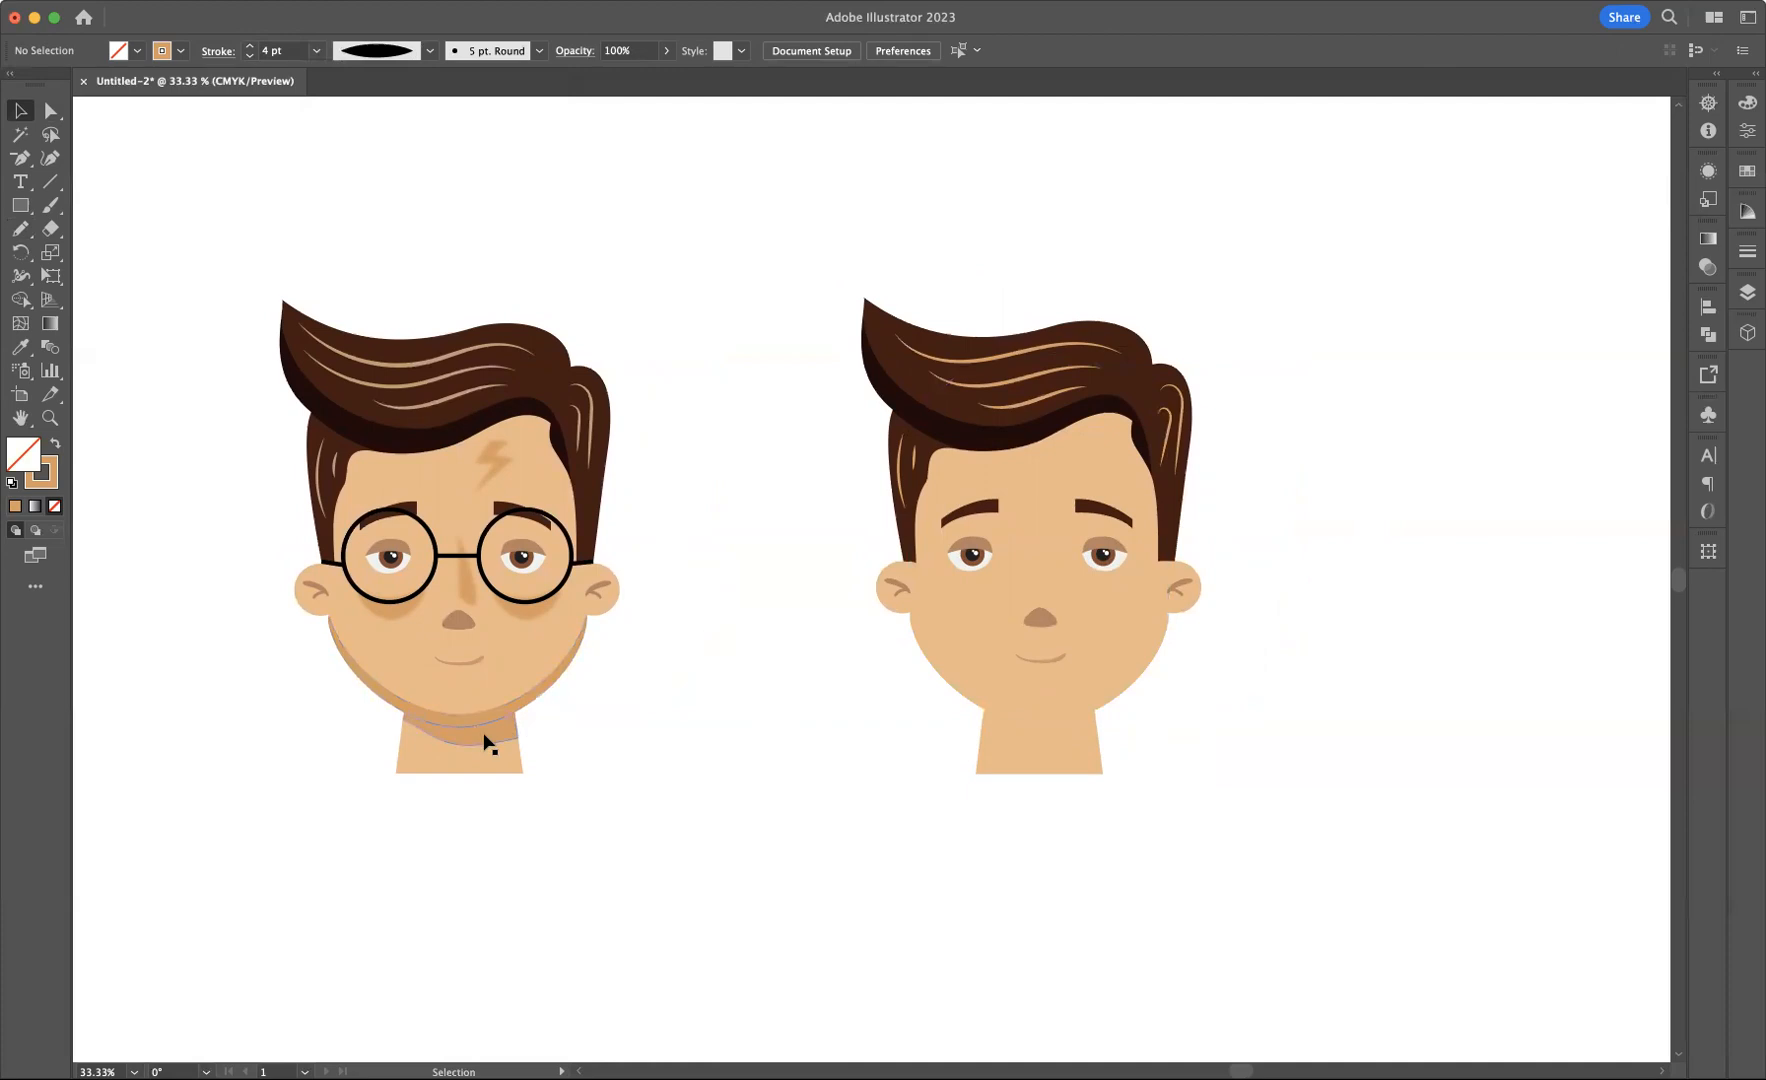
pyautogui.click(948, 645)
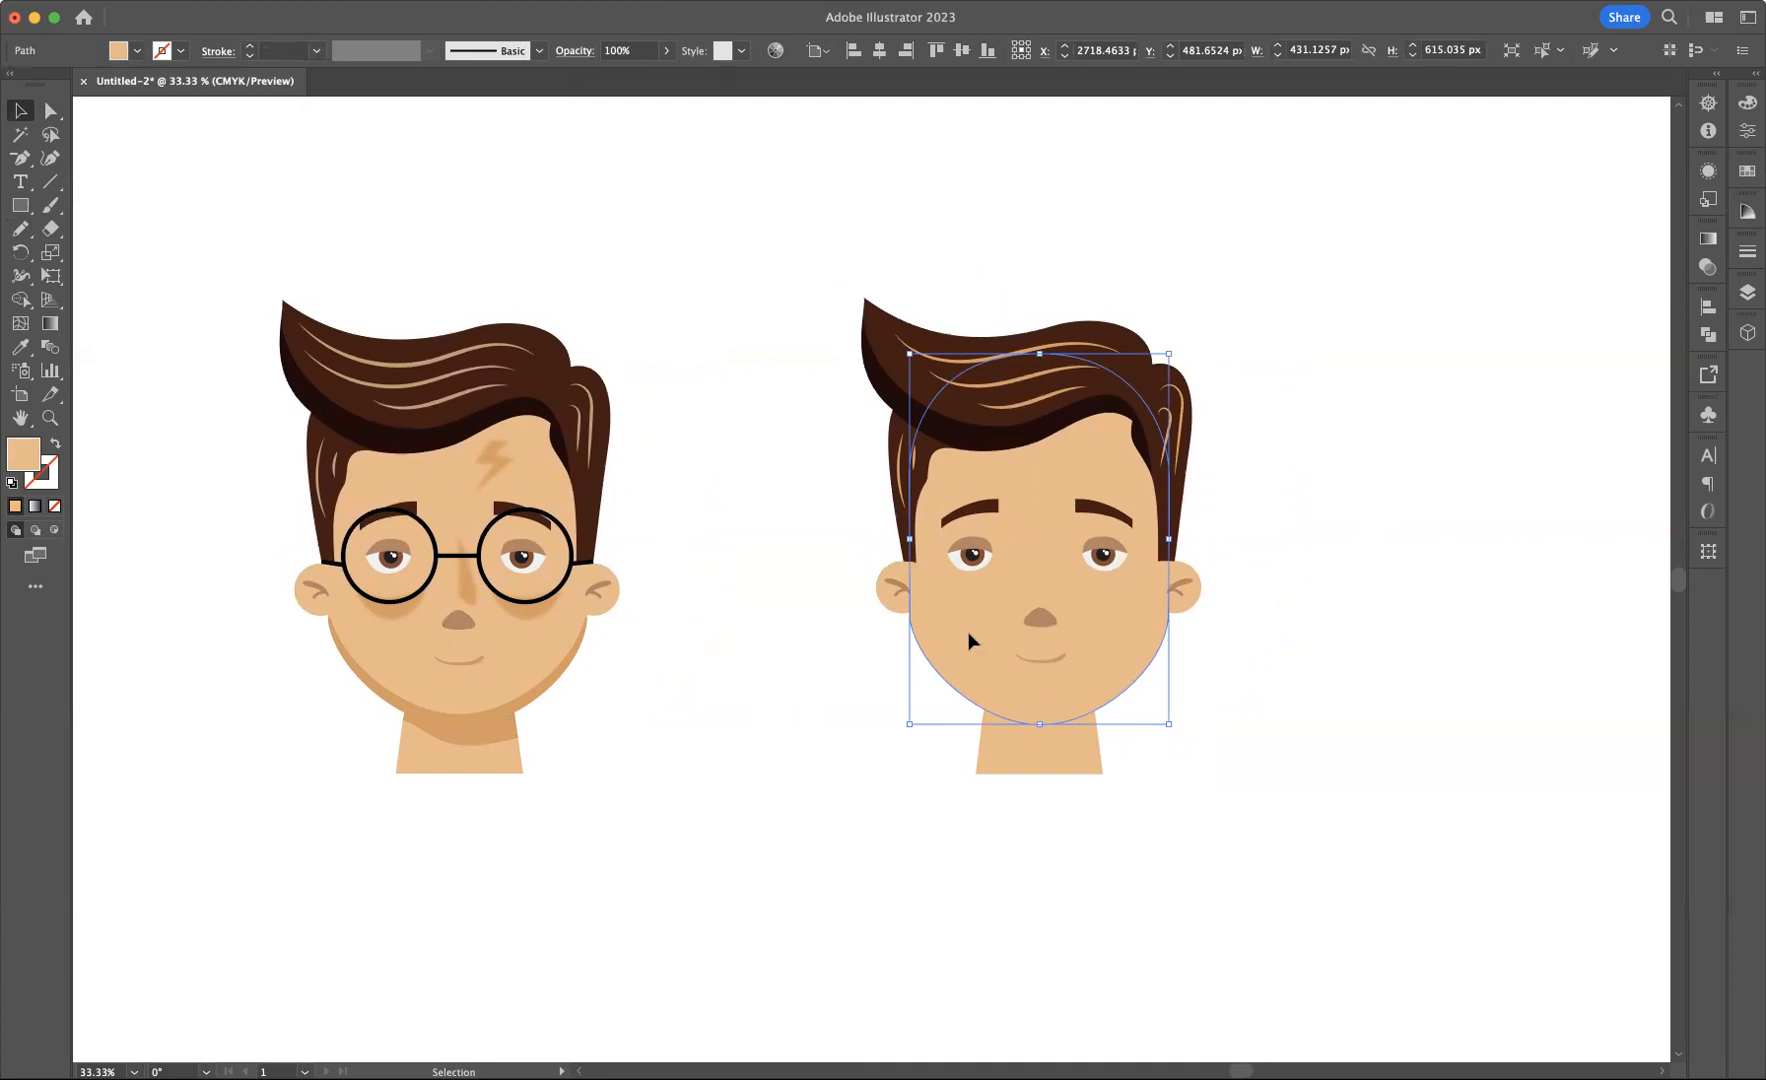
pyautogui.moveTo(969, 642); pyautogui.dragTo(970, 654)
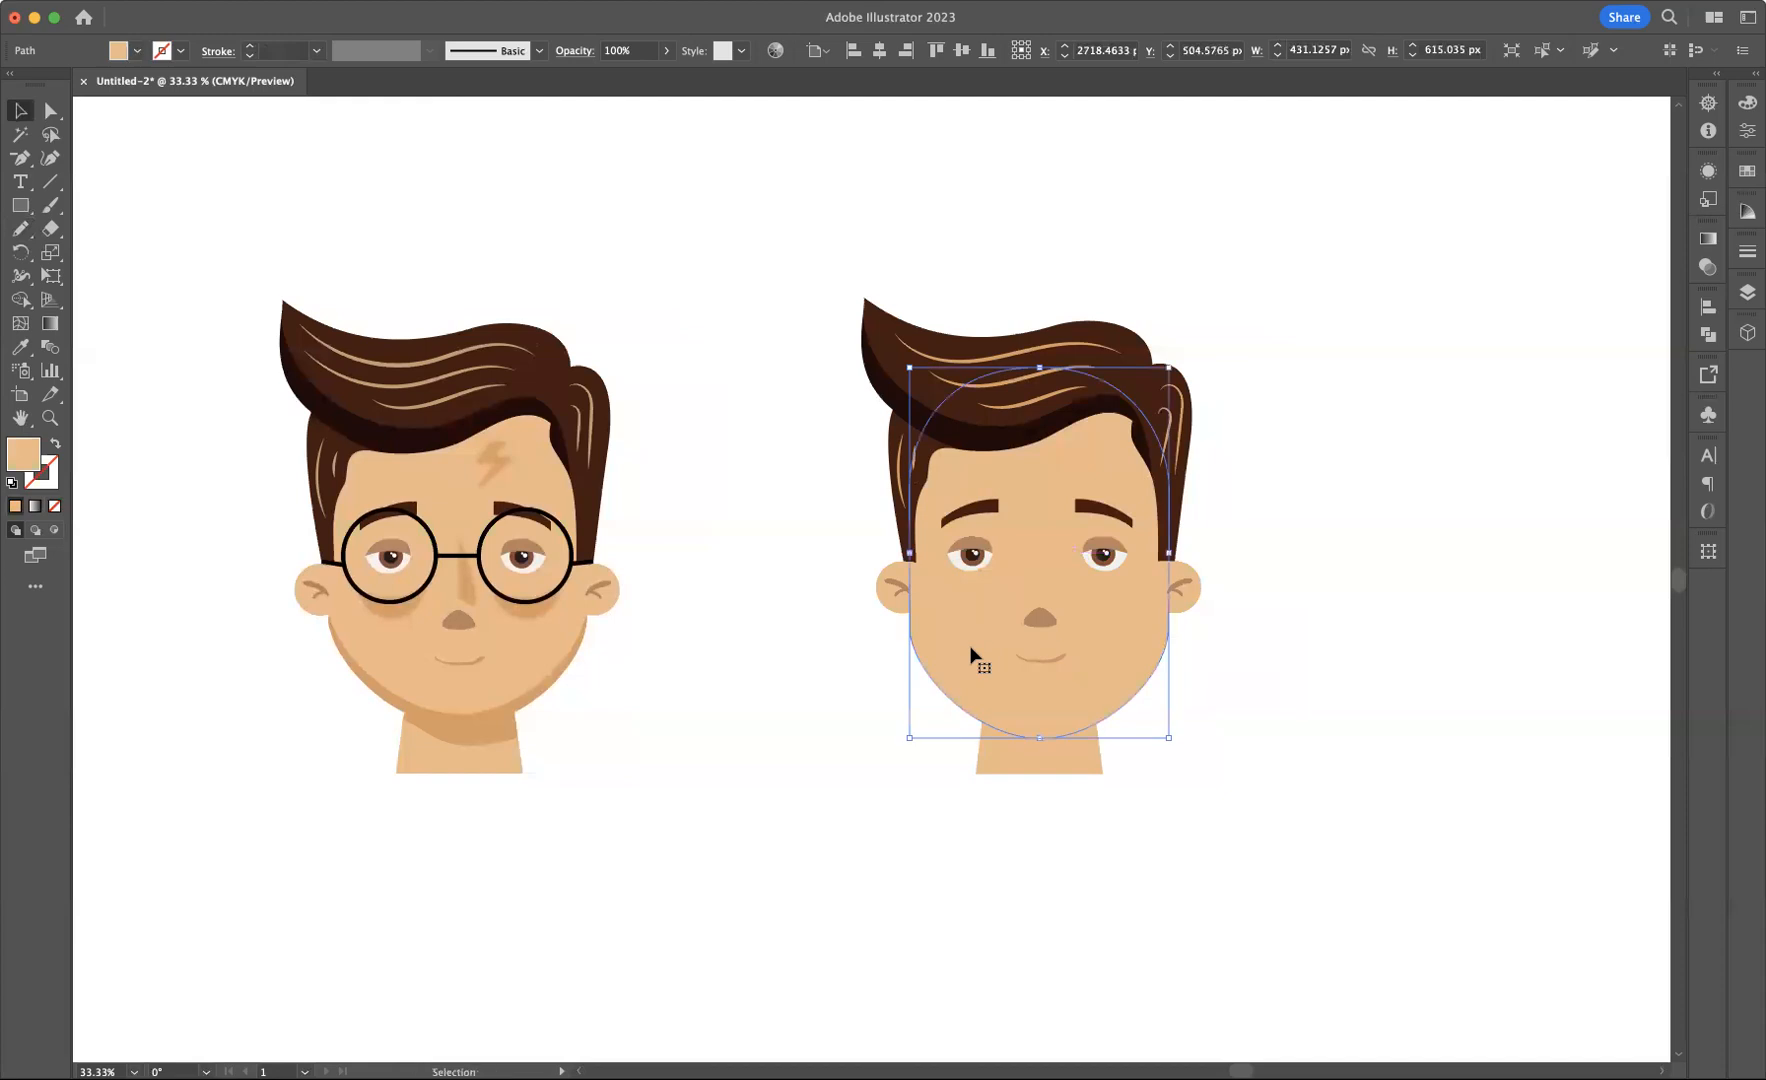
# - Split the two overlapping face shapes with Shape Builder and move the resulting chin crescent off the face into empty space
pyautogui.keyDown('shift'); pyautogui.click(963, 651); pyautogui.keyUp('shift')
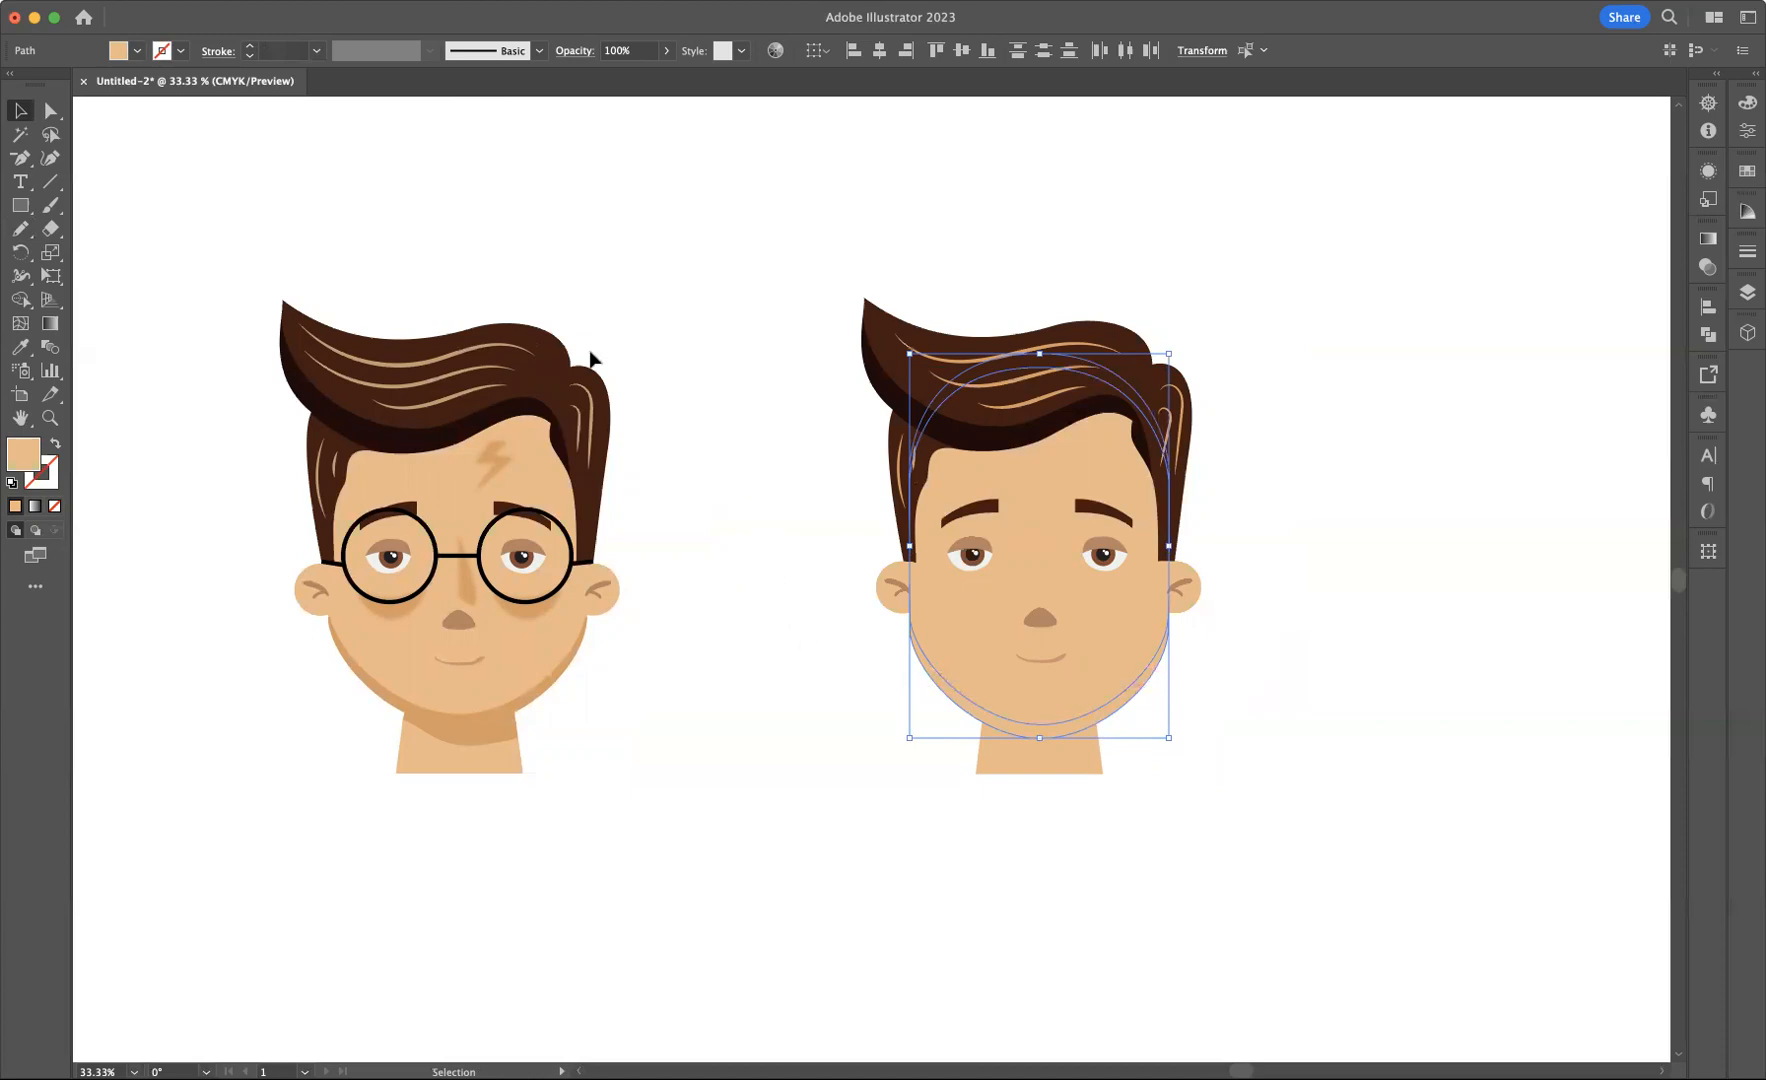
pyautogui.click(20, 300)
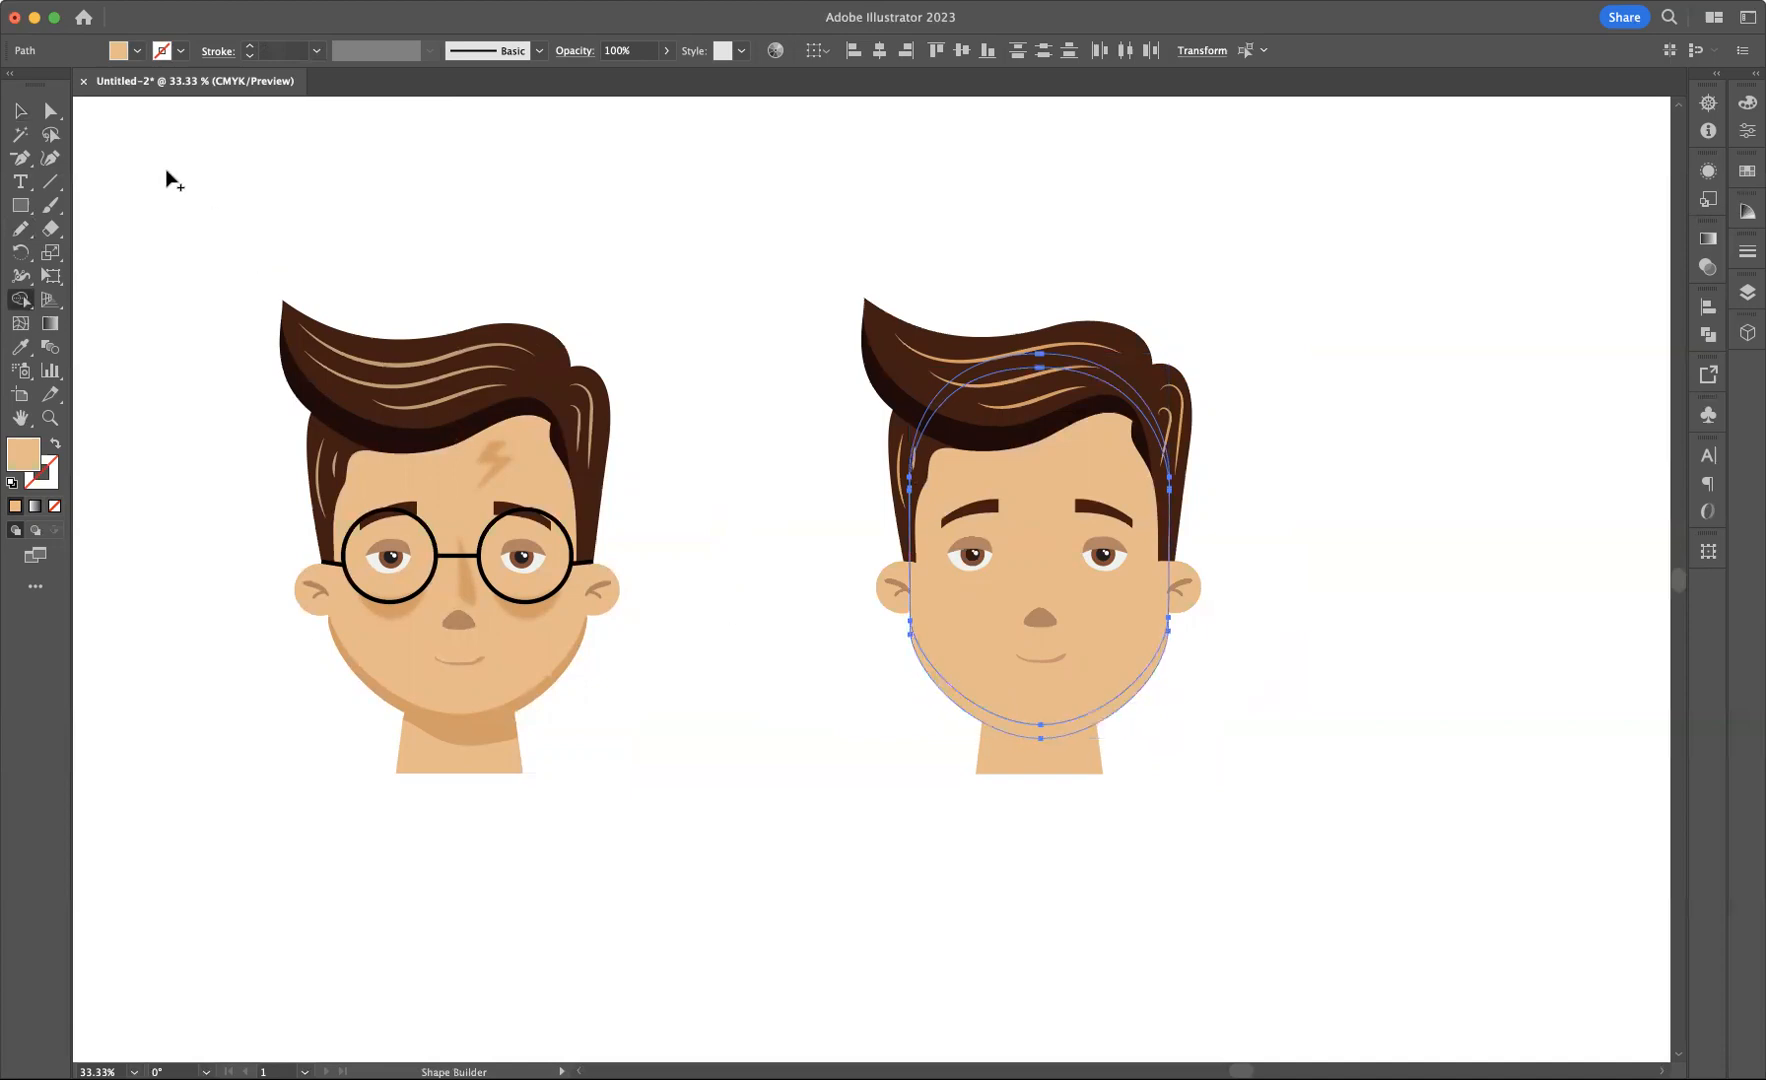
pyautogui.click(20, 110)
pyautogui.moveTo(1046, 734); pyautogui.dragTo(1354, 866)
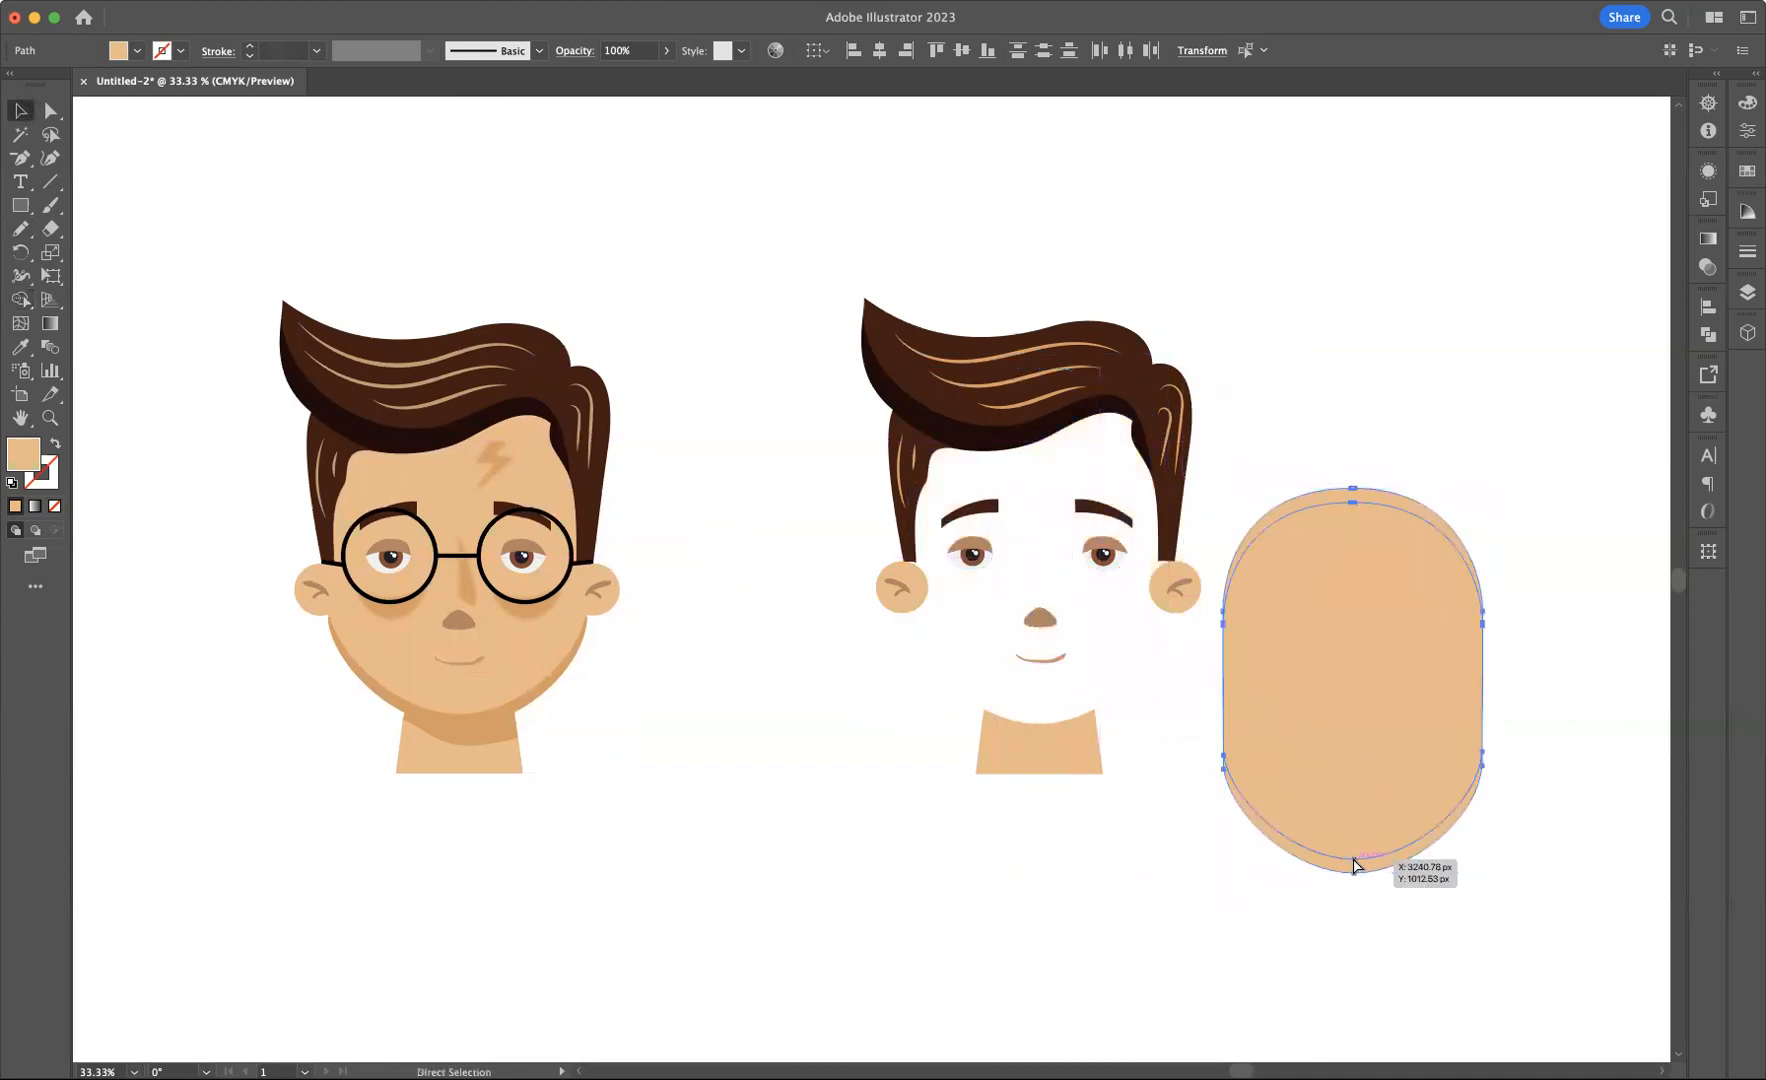
pyautogui.press('super+z')
pyautogui.click(1218, 816)
pyautogui.moveTo(1053, 737); pyautogui.dragTo(1403, 893)
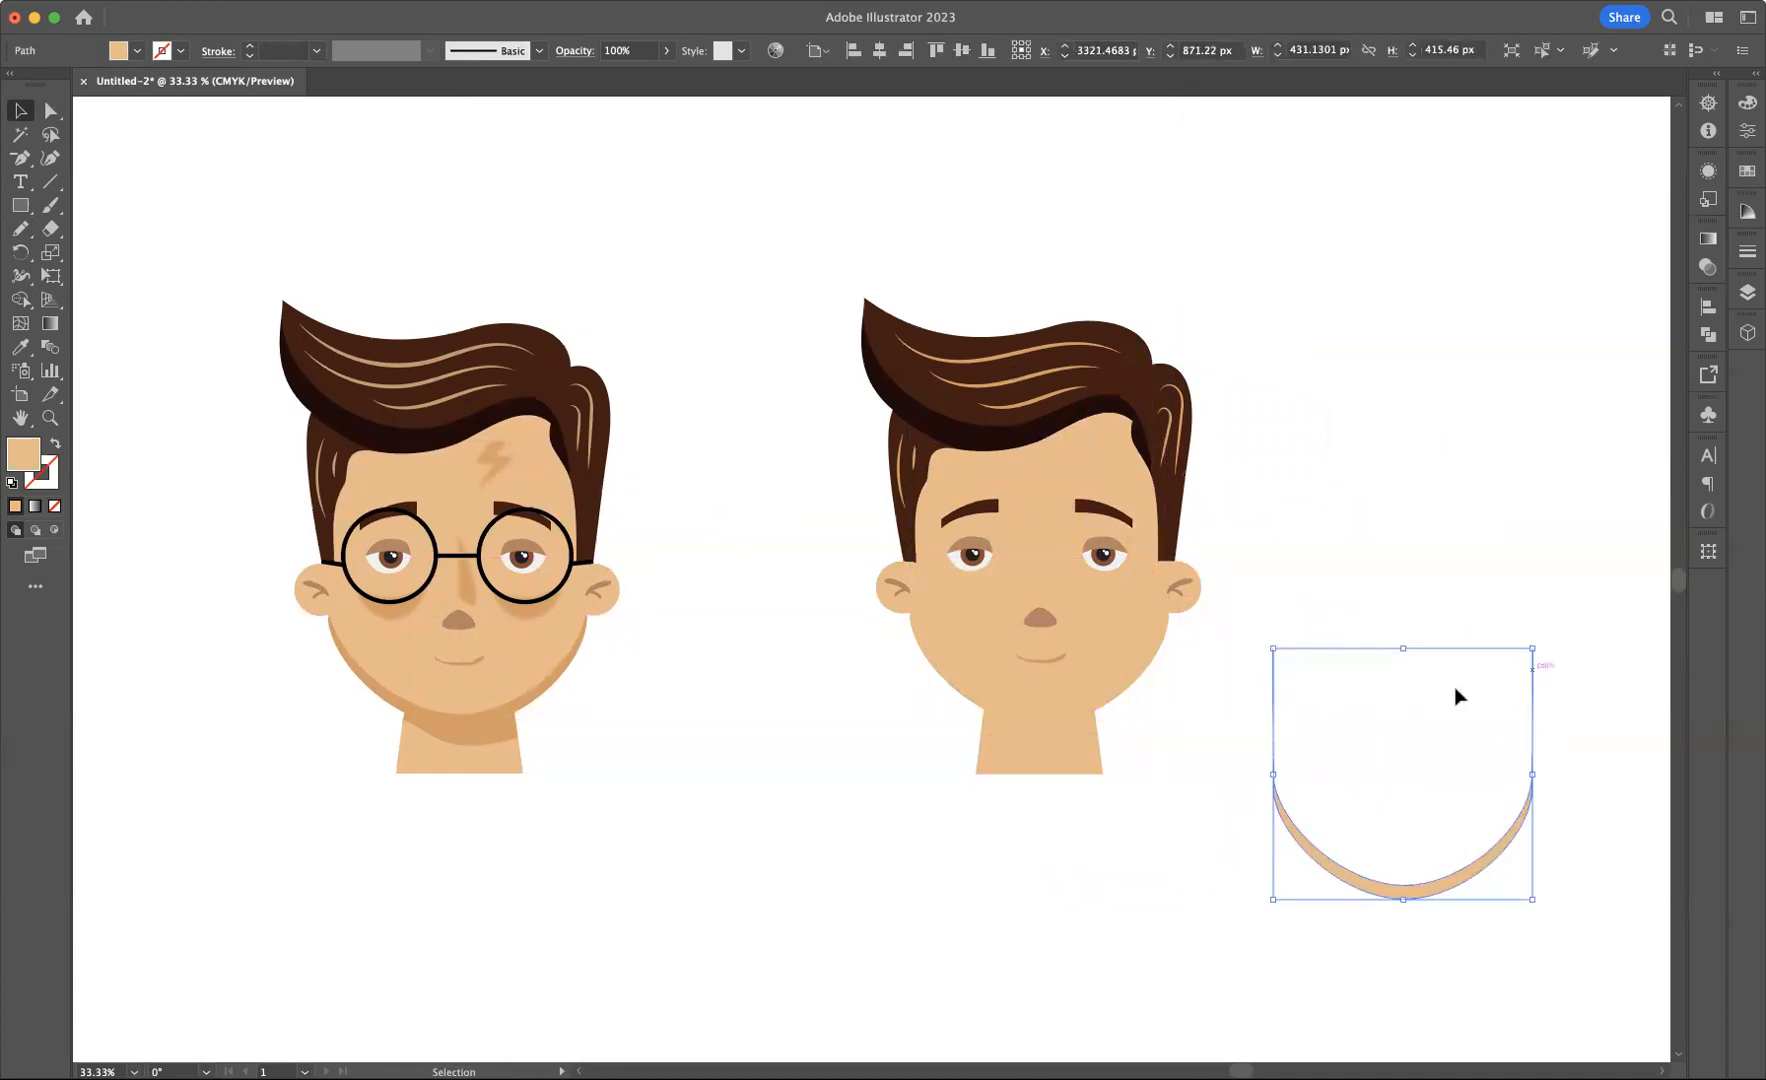
# - Draw a rectangle about 598 by 257 px over the crescent's thin upper ends and cut them away with Shape Builder
pyautogui.click(20, 205)
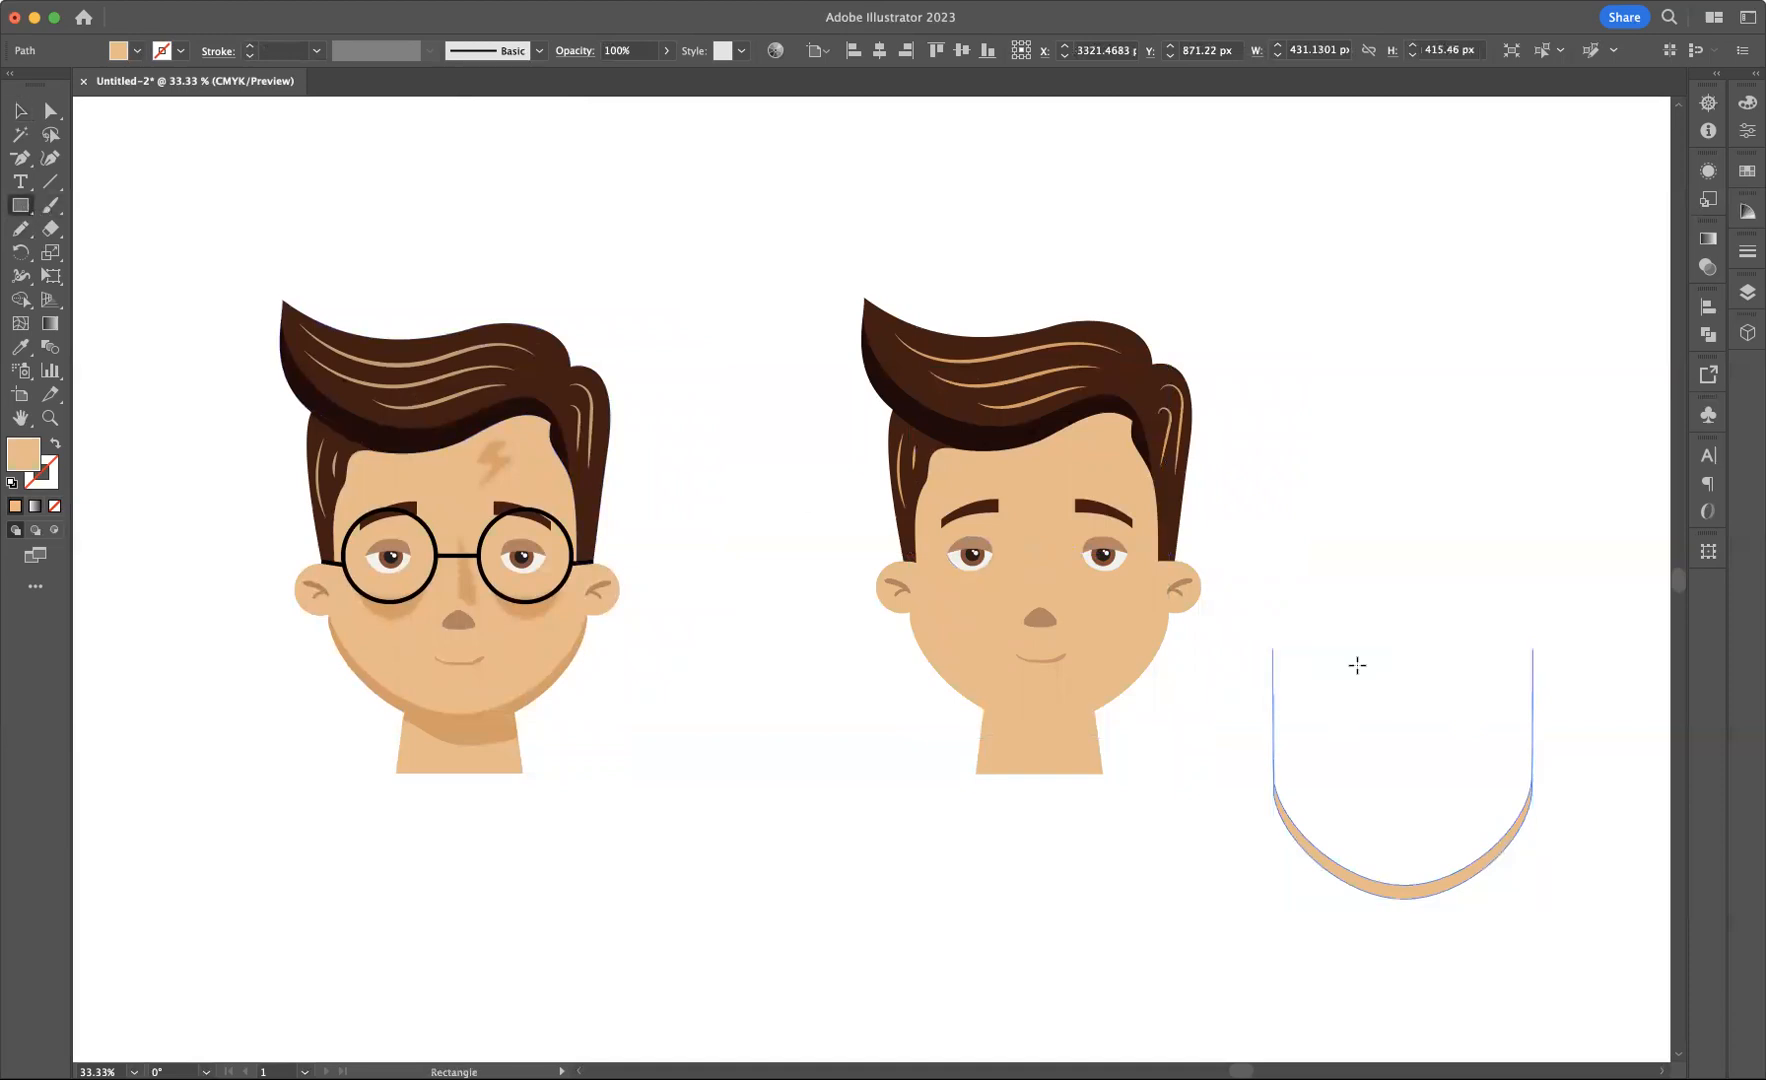
pyautogui.moveTo(1233, 631); pyautogui.dragTo(1594, 784)
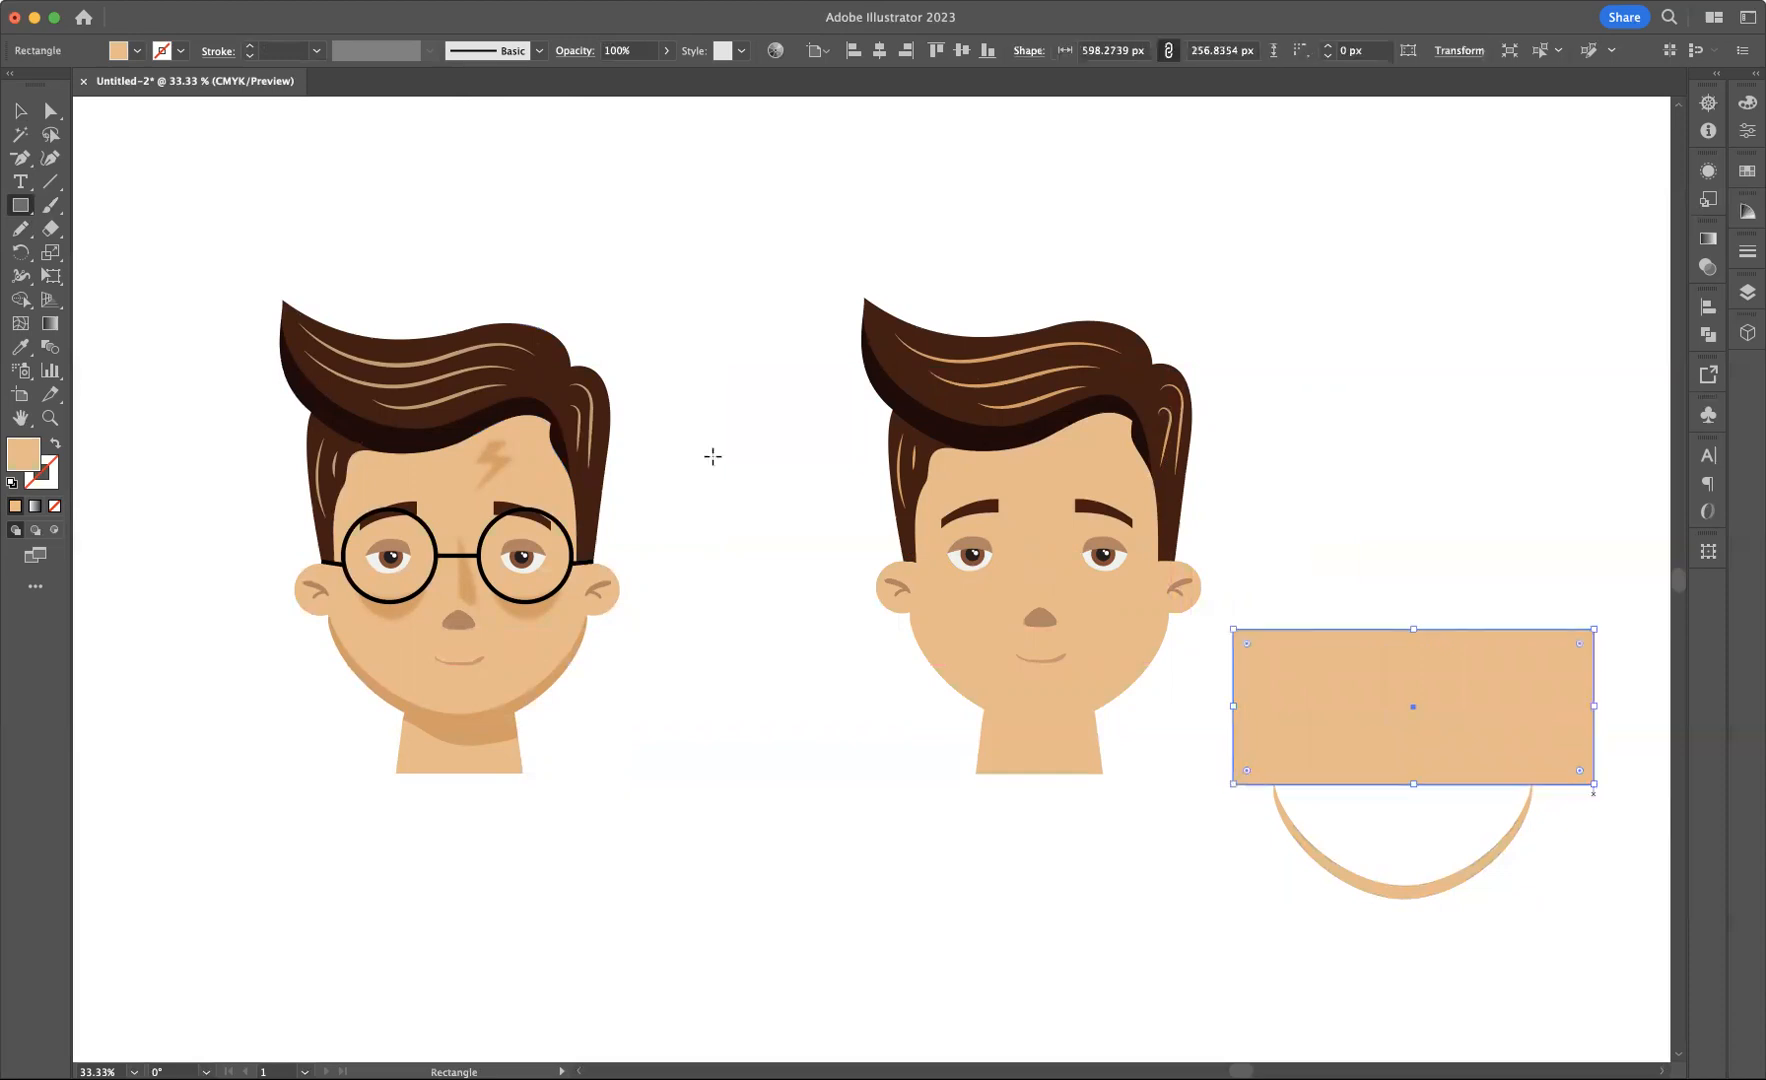
pyautogui.click(21, 111)
pyautogui.moveTo(1322, 562); pyautogui.dragTo(1387, 912)
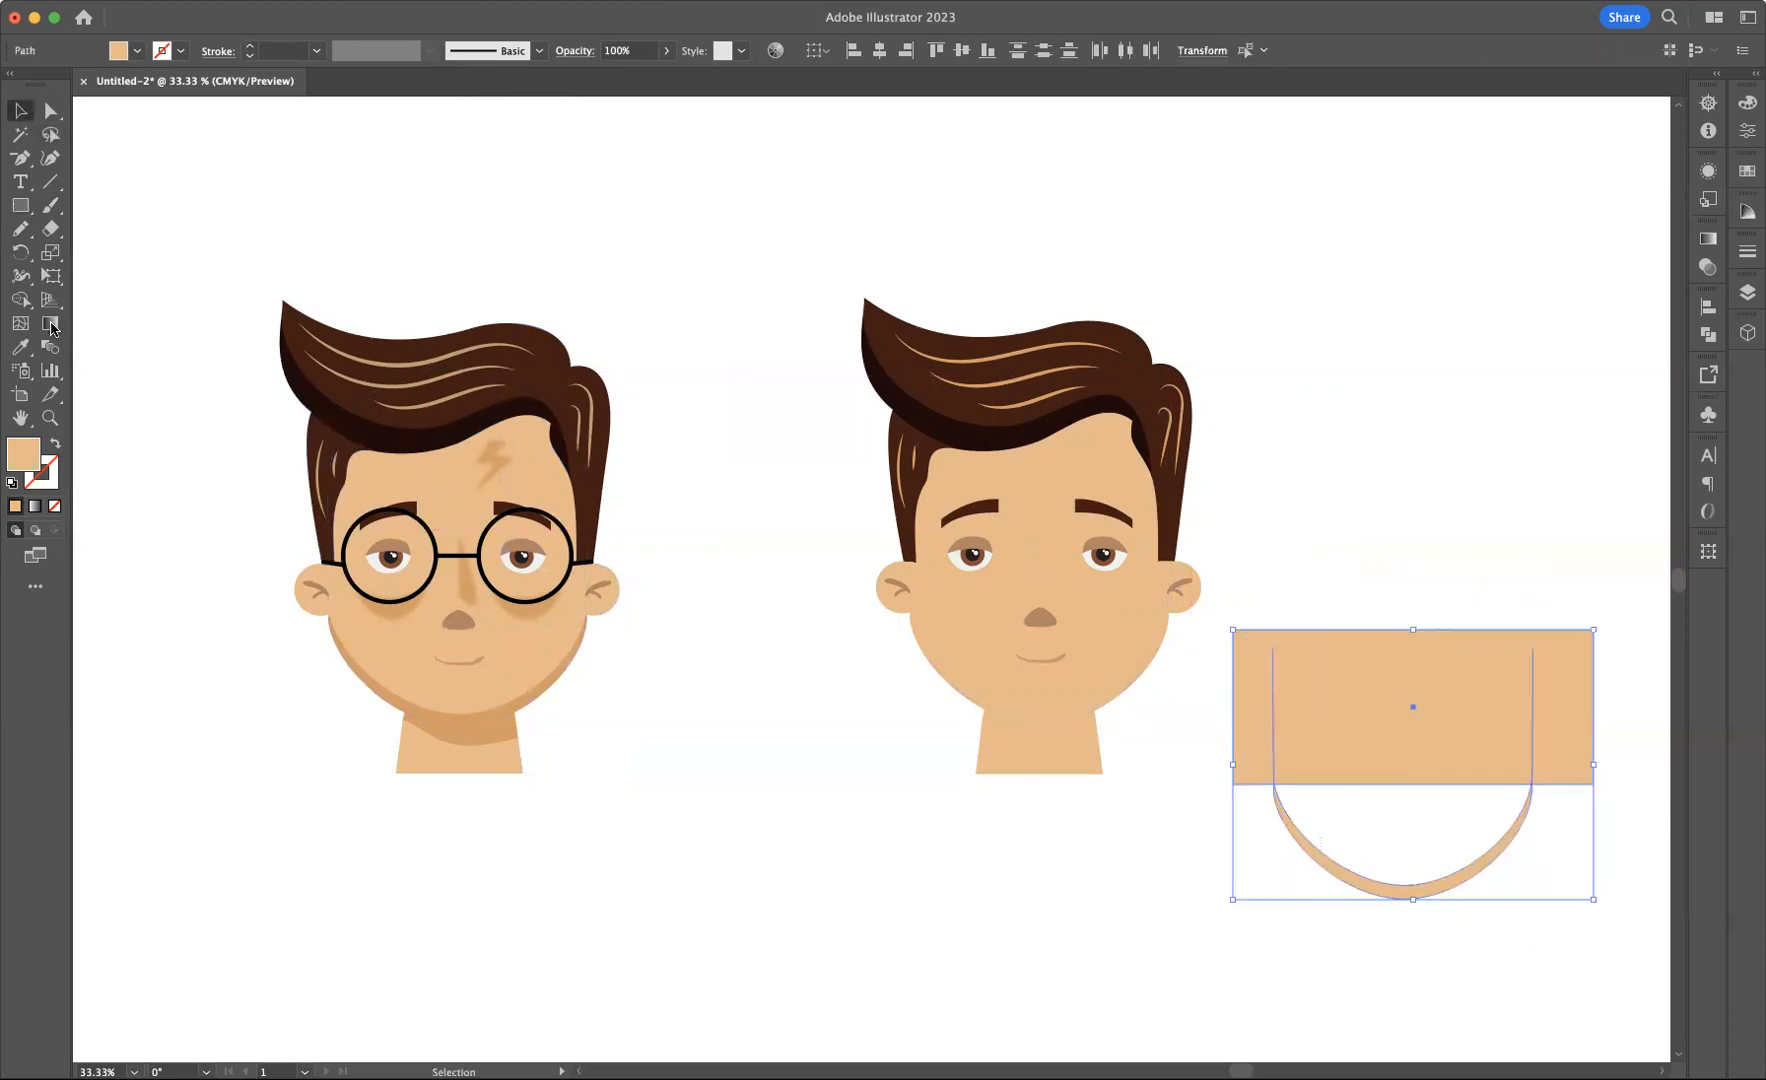
pyautogui.click(20, 299)
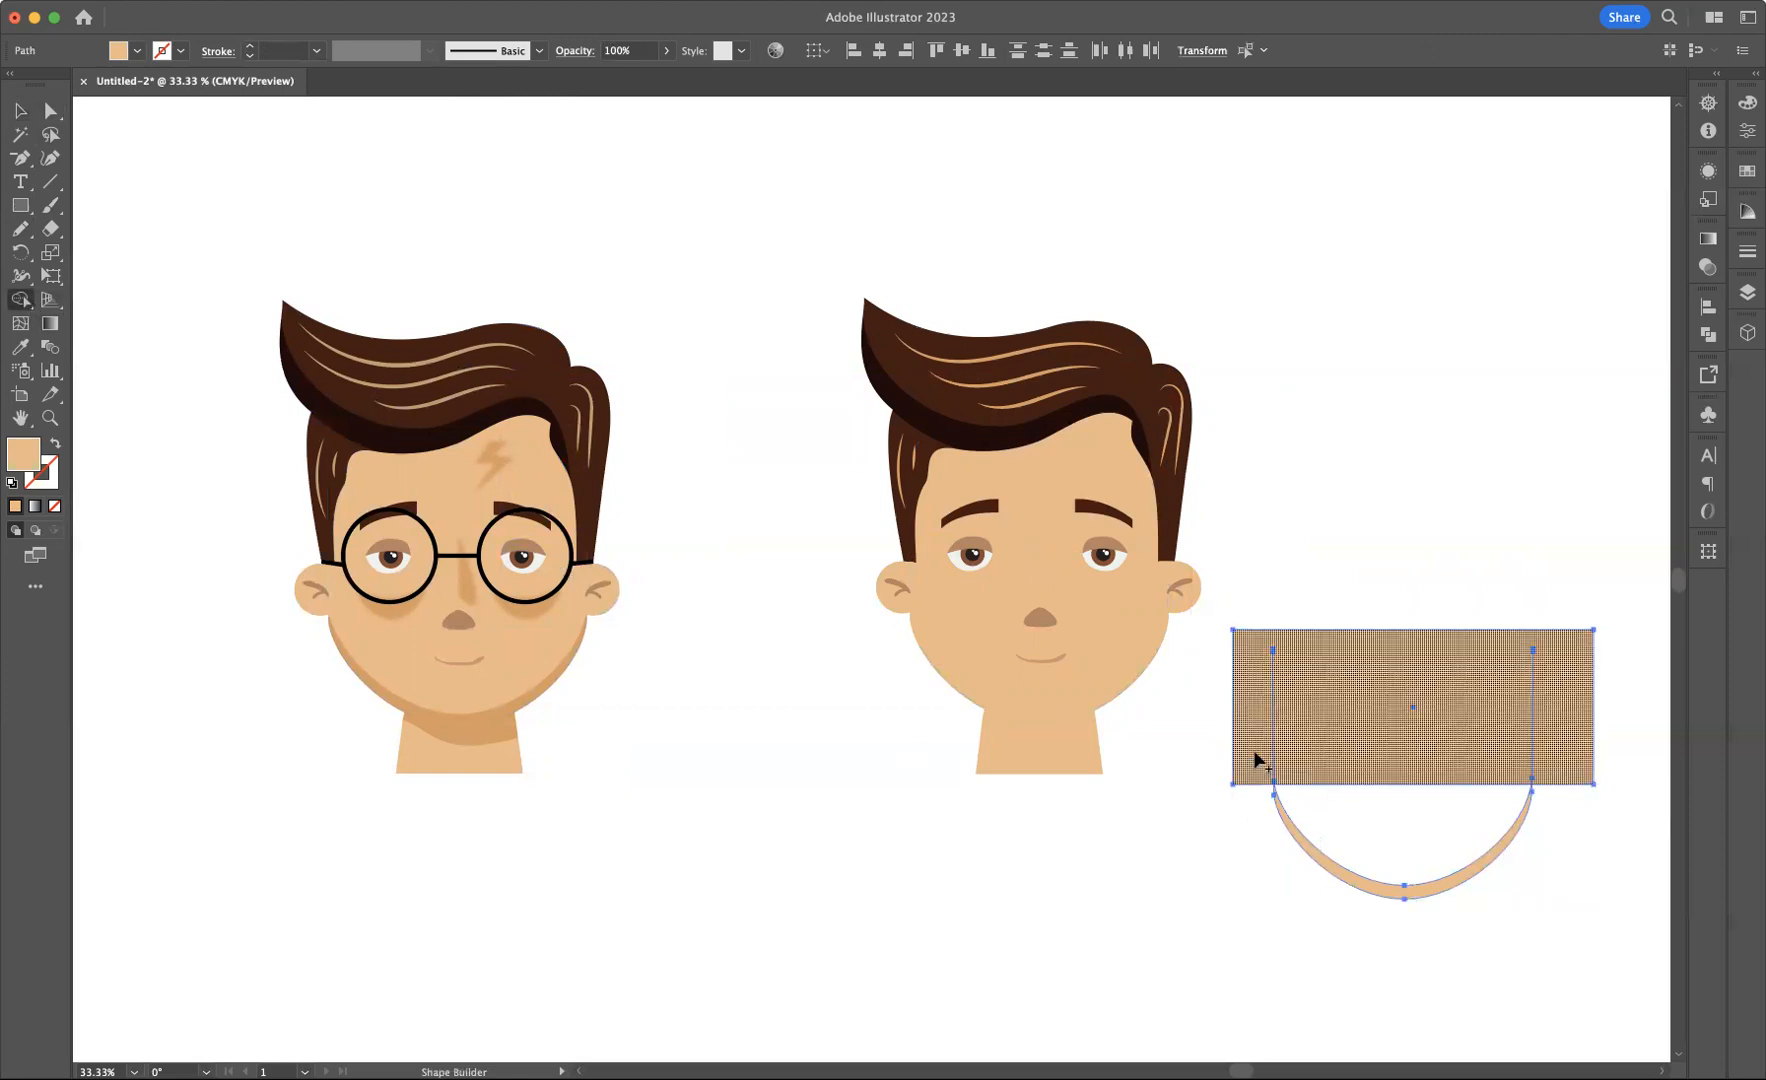
pyautogui.keyDown('alt'); pyautogui.click(1559, 694); pyautogui.keyUp('alt')
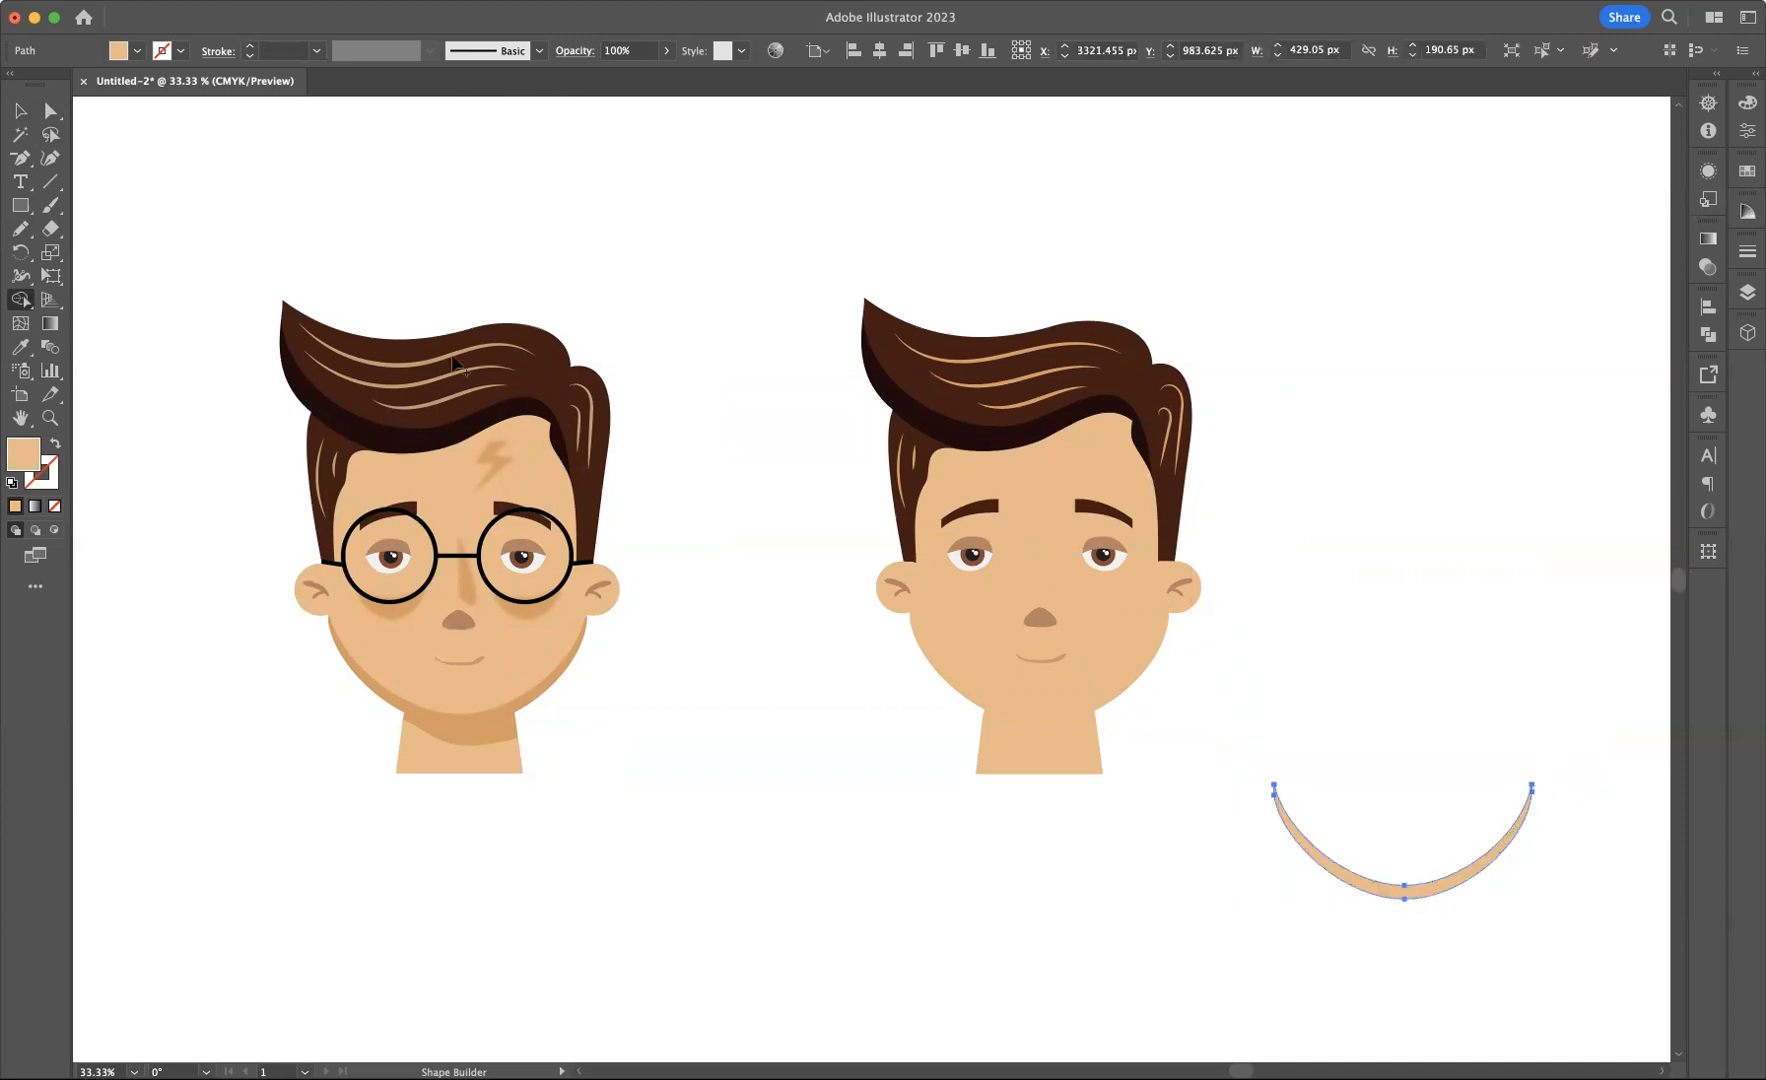
# - Recolor the chin crescent with the darker face-shadow color sampled from the reference portrait's jaw
pyautogui.click(20, 111)
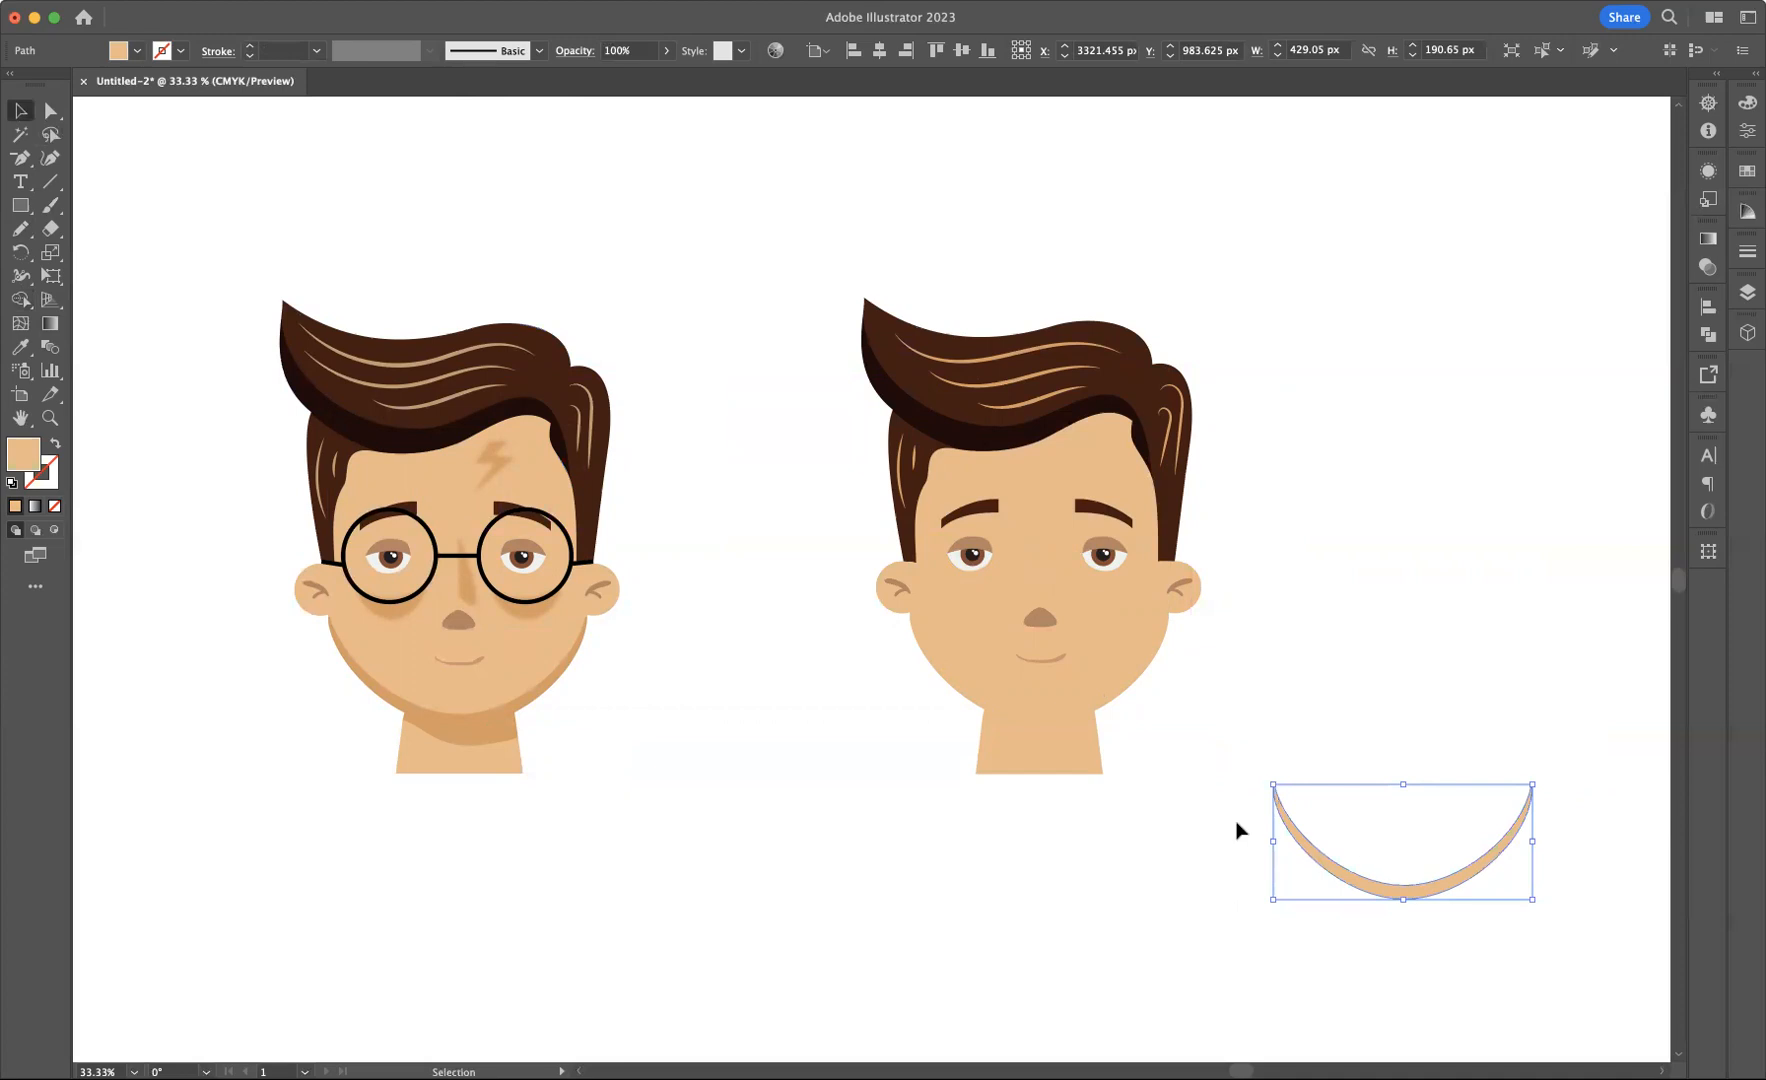
pyautogui.press('i')
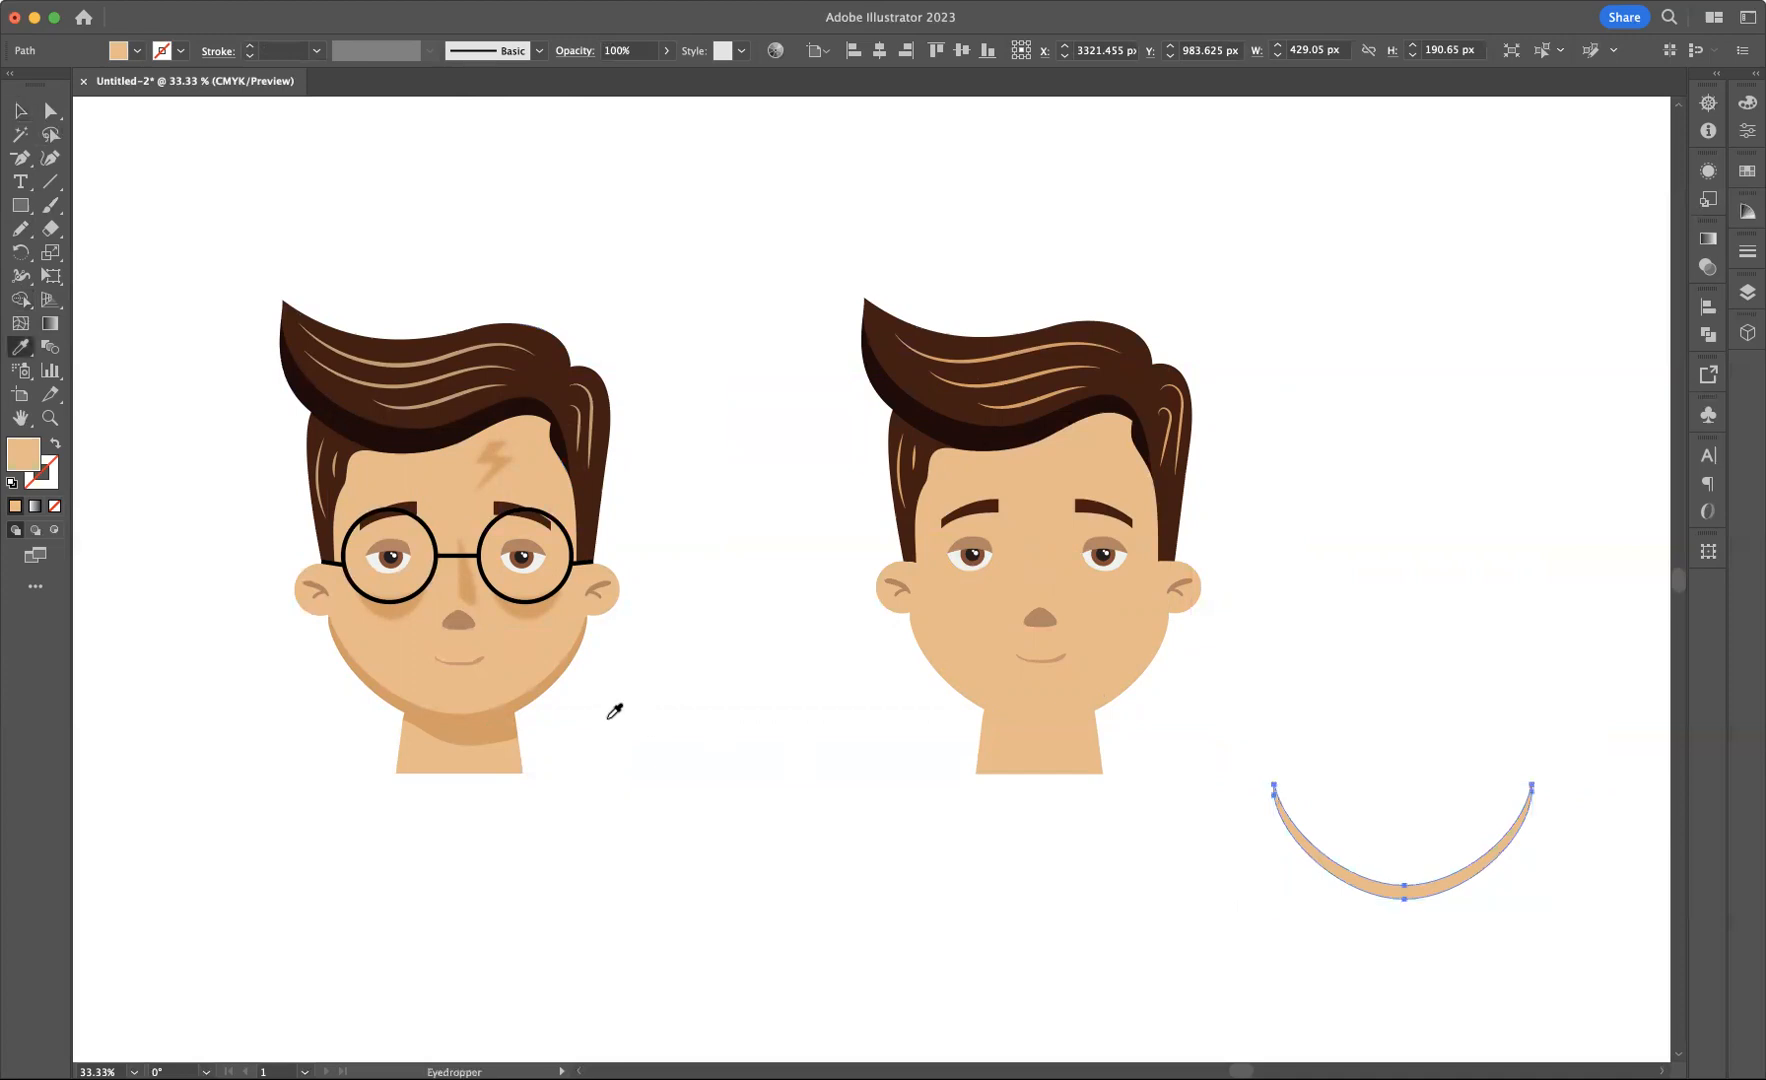
pyautogui.click(543, 685)
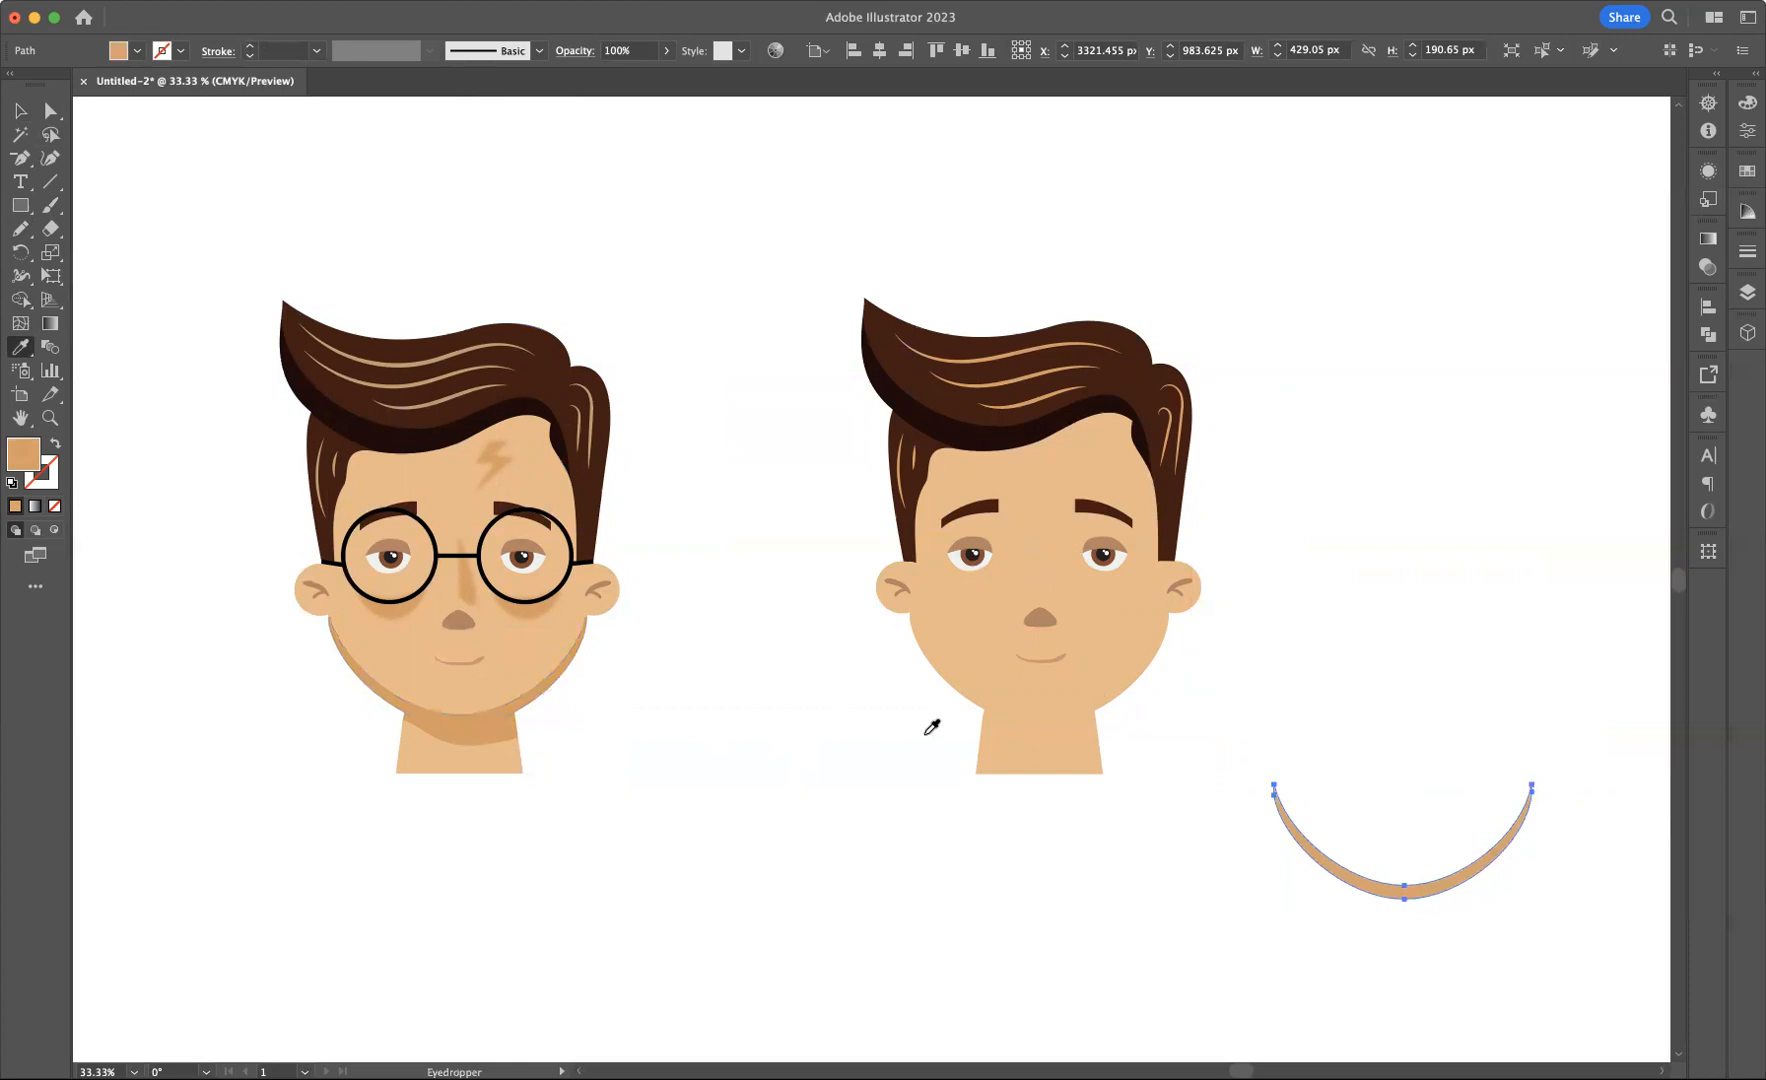
# - Move the crescent onto the plain head, bring it to the front and align it with the lower edge of the face
pyautogui.click(20, 111)
pyautogui.moveTo(1372, 888); pyautogui.dragTo(1002, 695)
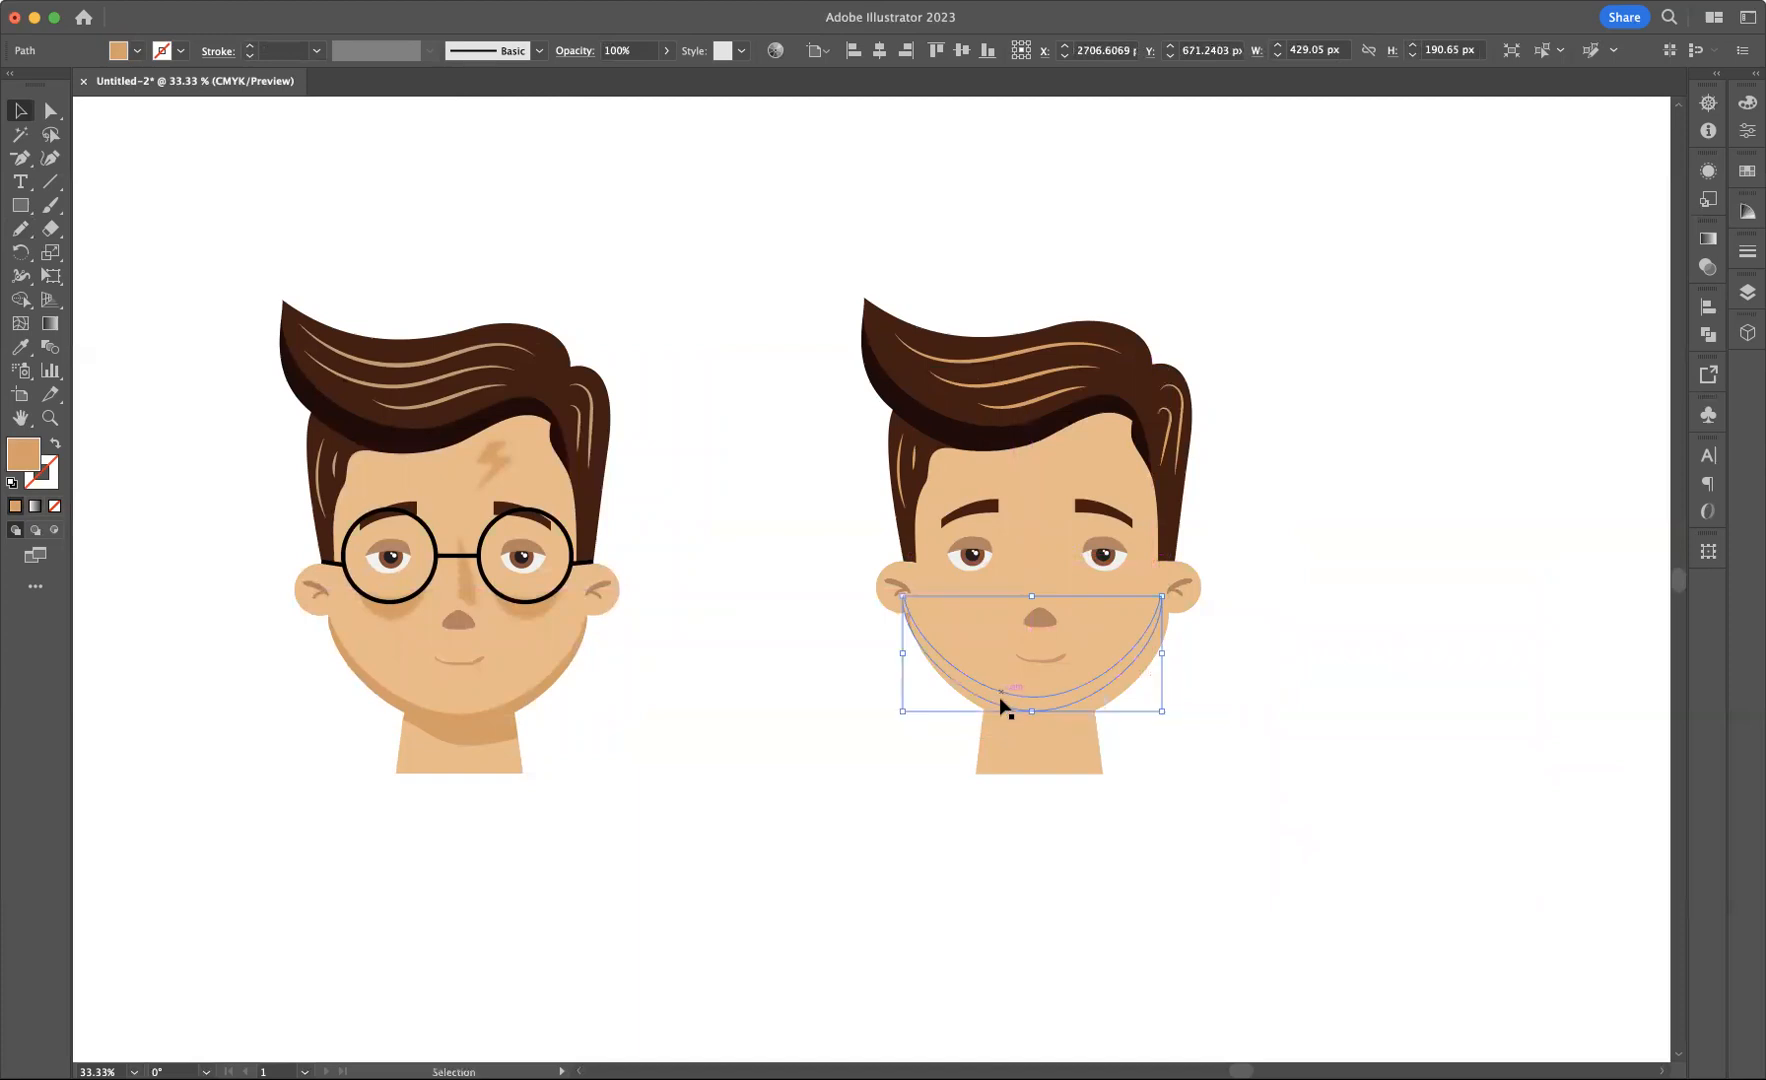
pyautogui.rightClick(1005, 702)
pyautogui.moveTo(1165, 972)
pyautogui.click(1248, 960)
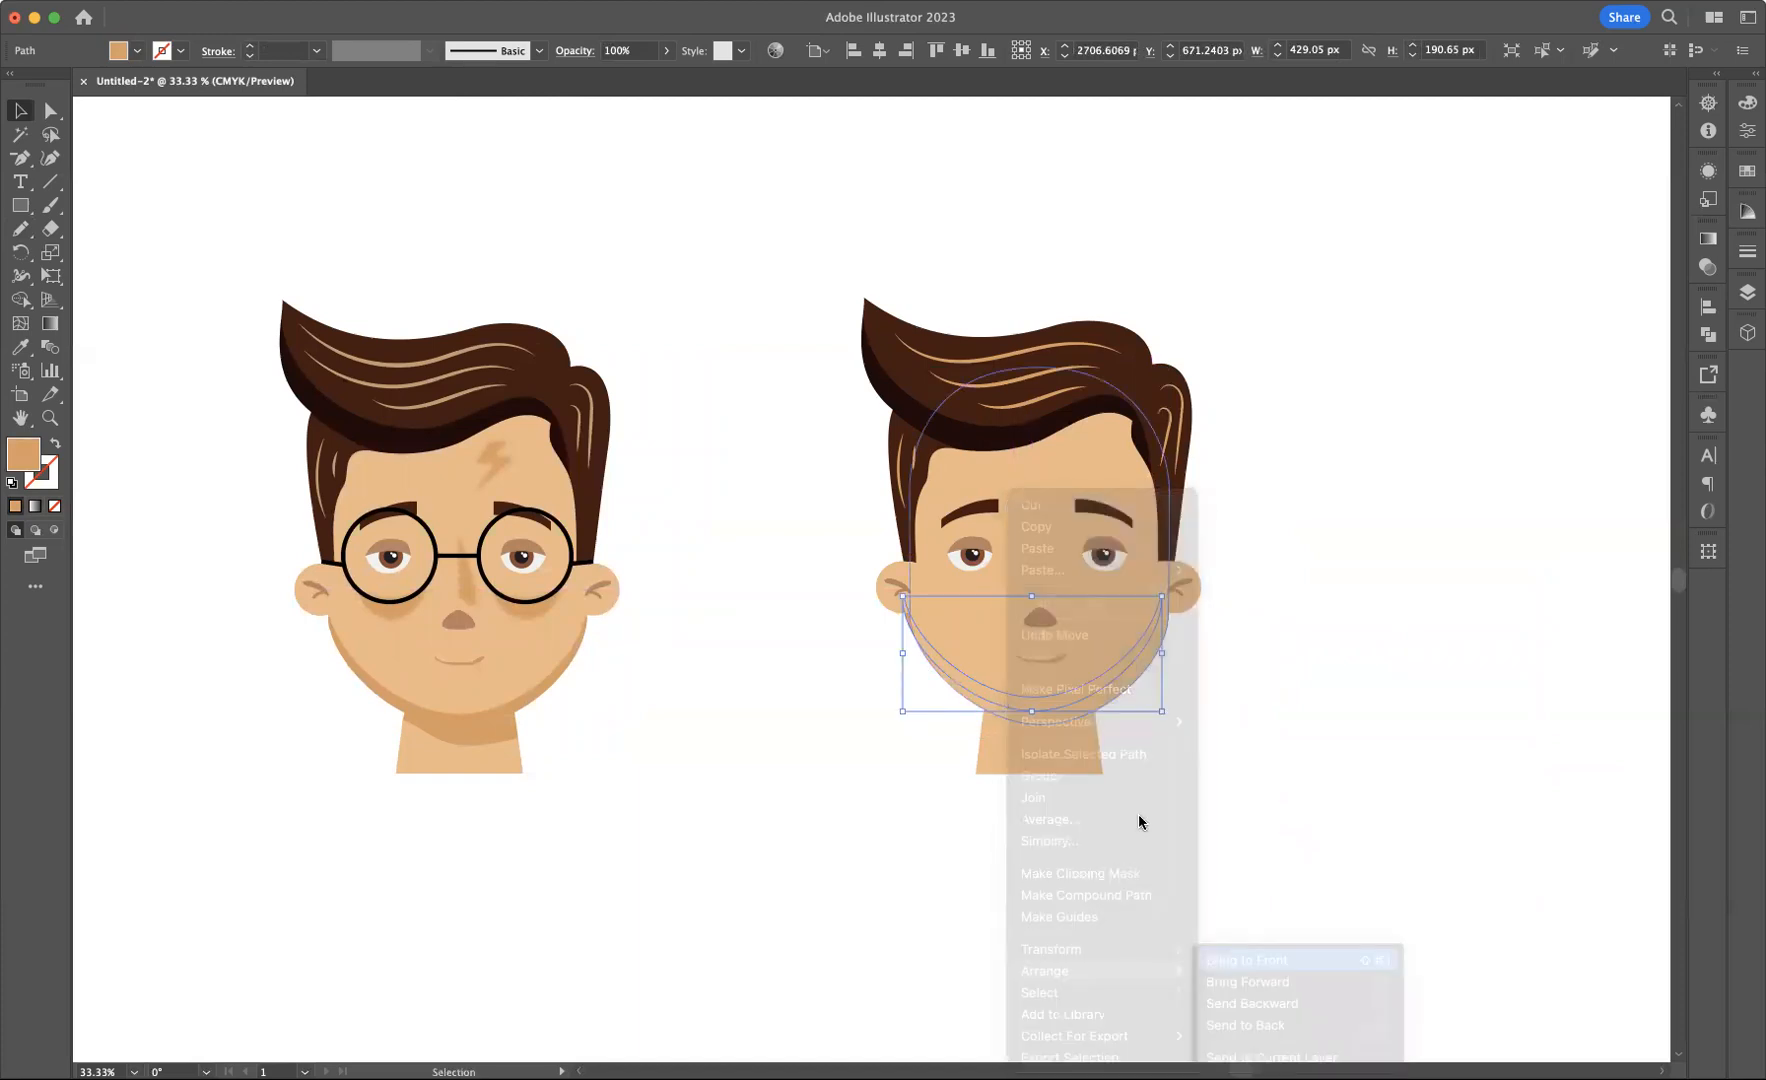
pyautogui.moveTo(1042, 706); pyautogui.dragTo(1066, 726)
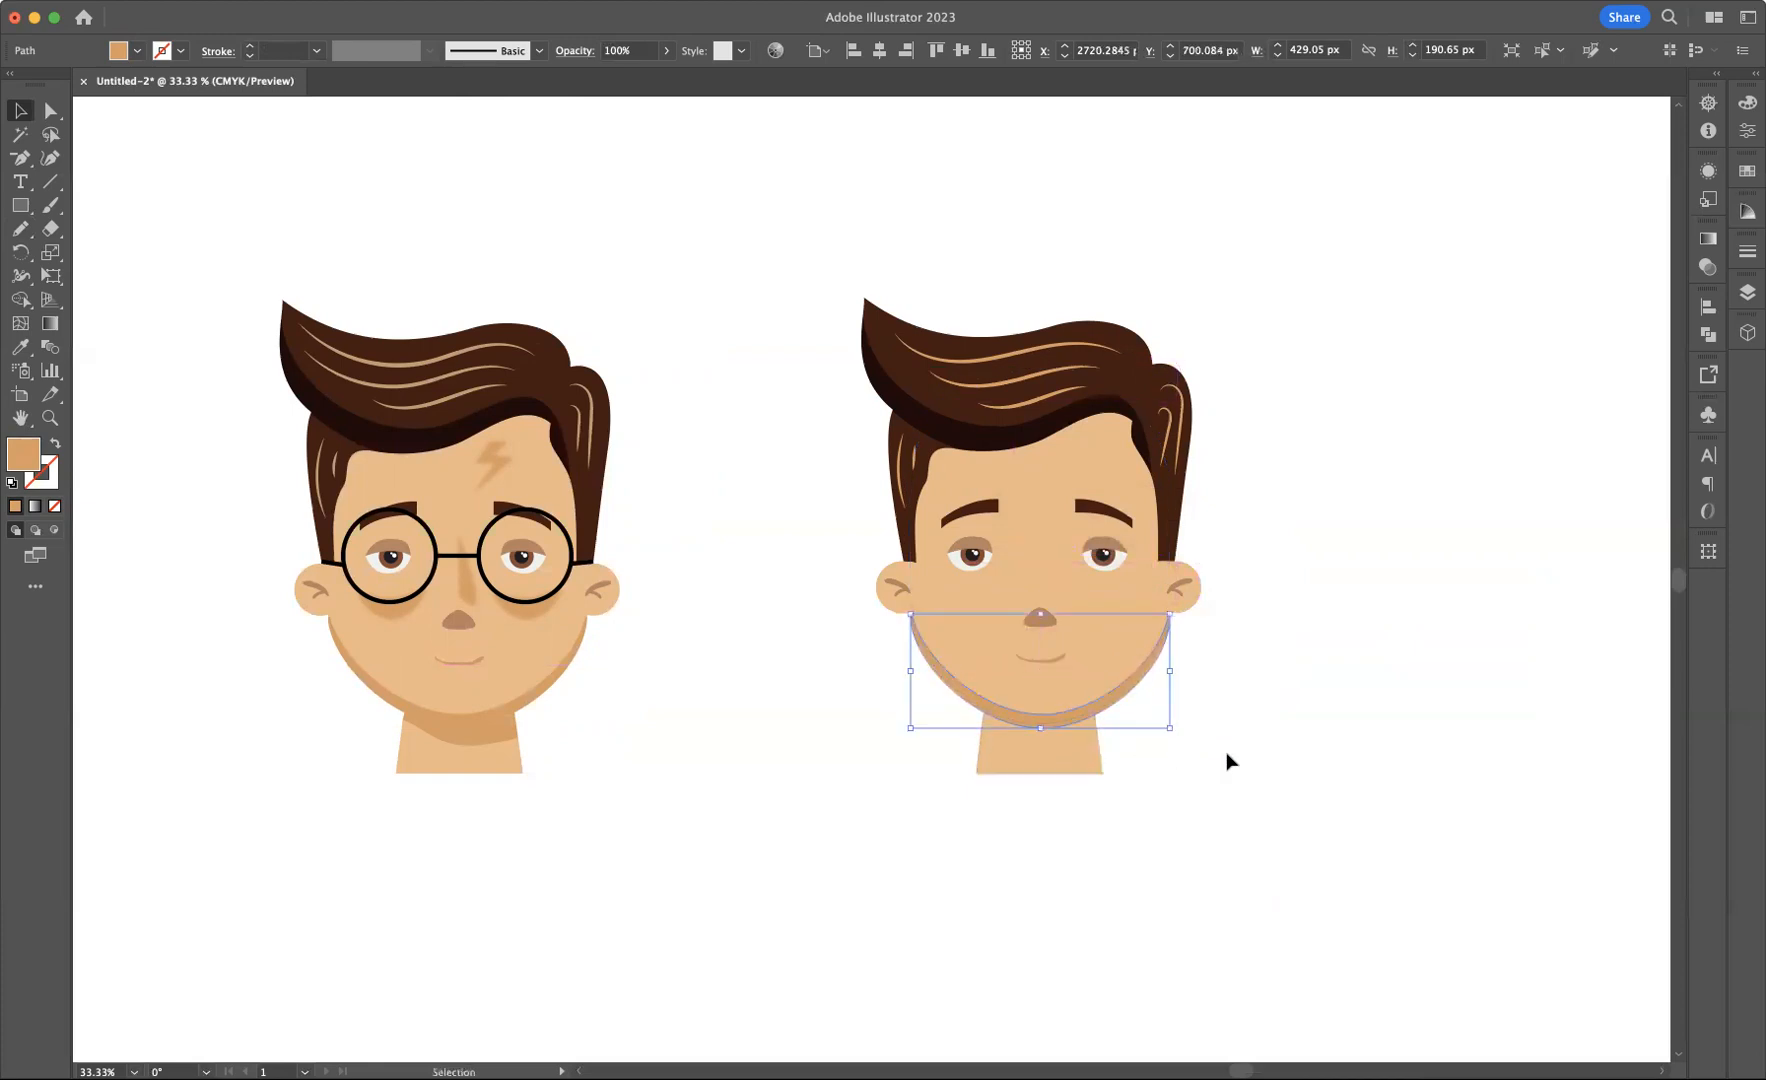
pyautogui.click(1285, 808)
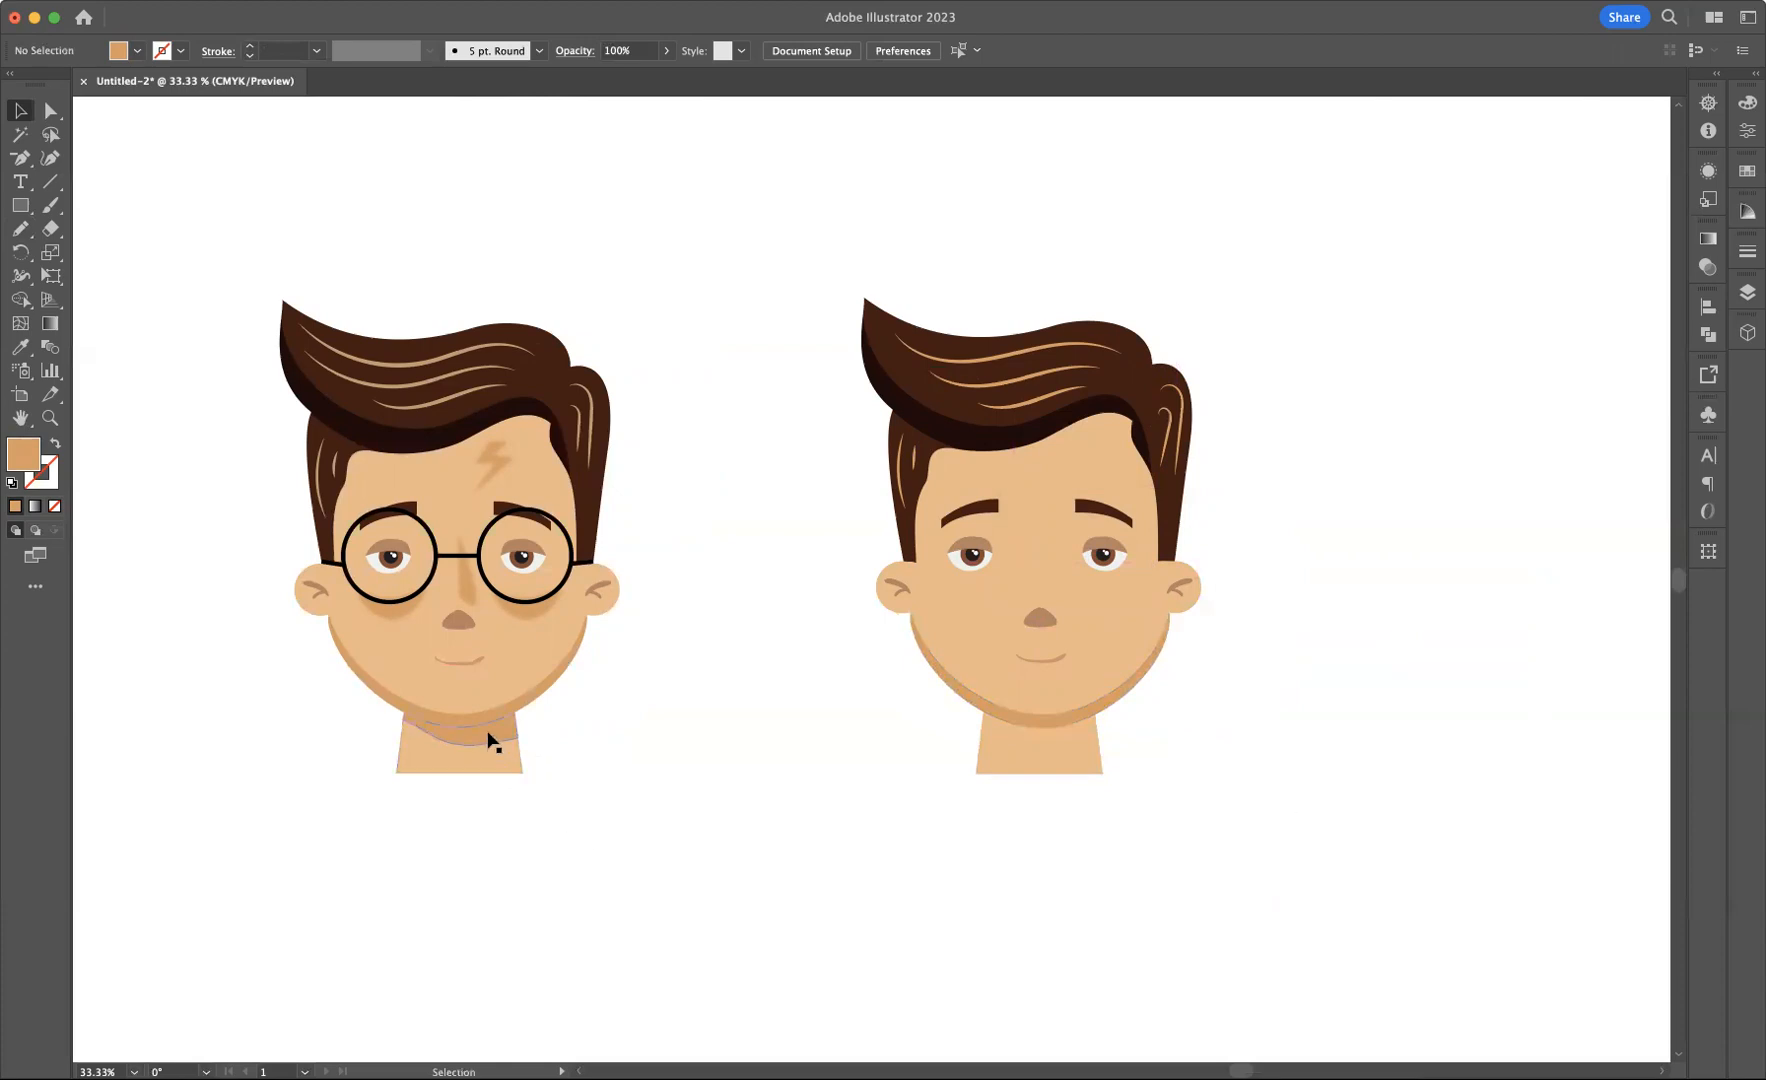
pyautogui.click(1058, 770)
pyautogui.click(49, 160)
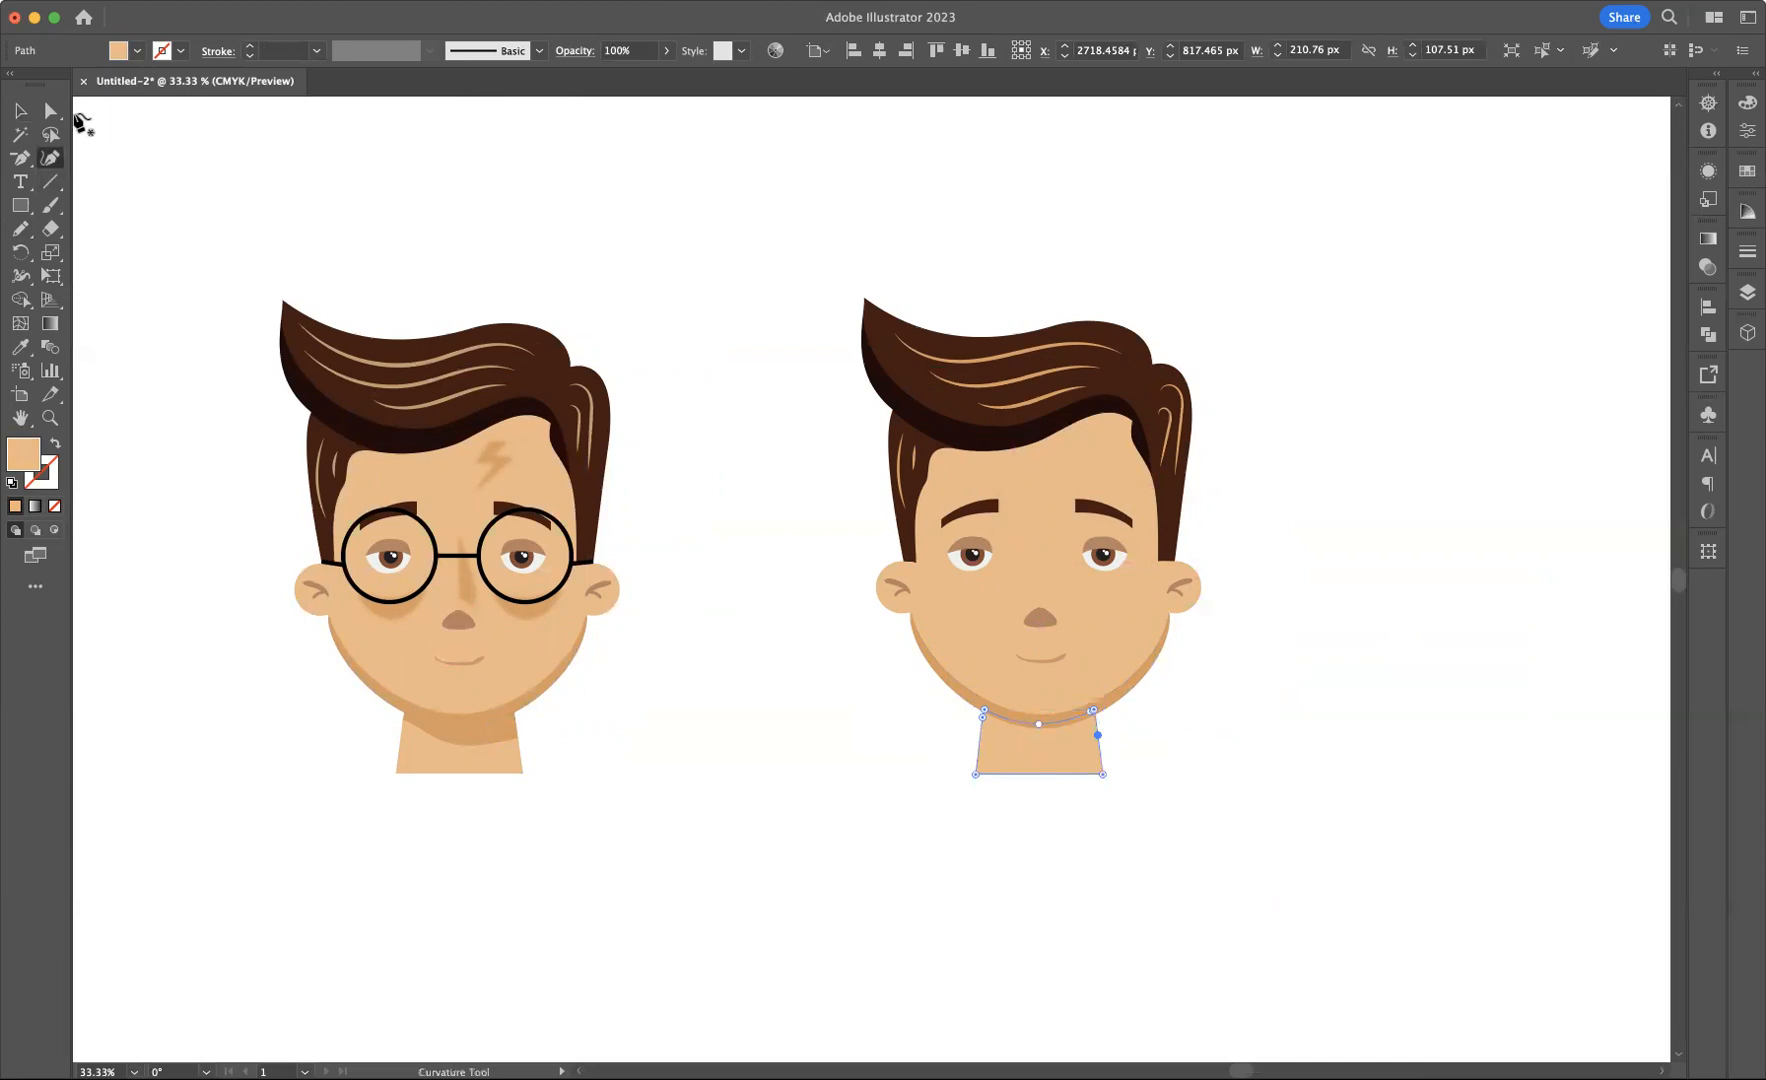
pyautogui.click(21, 111)
pyautogui.click(765, 610)
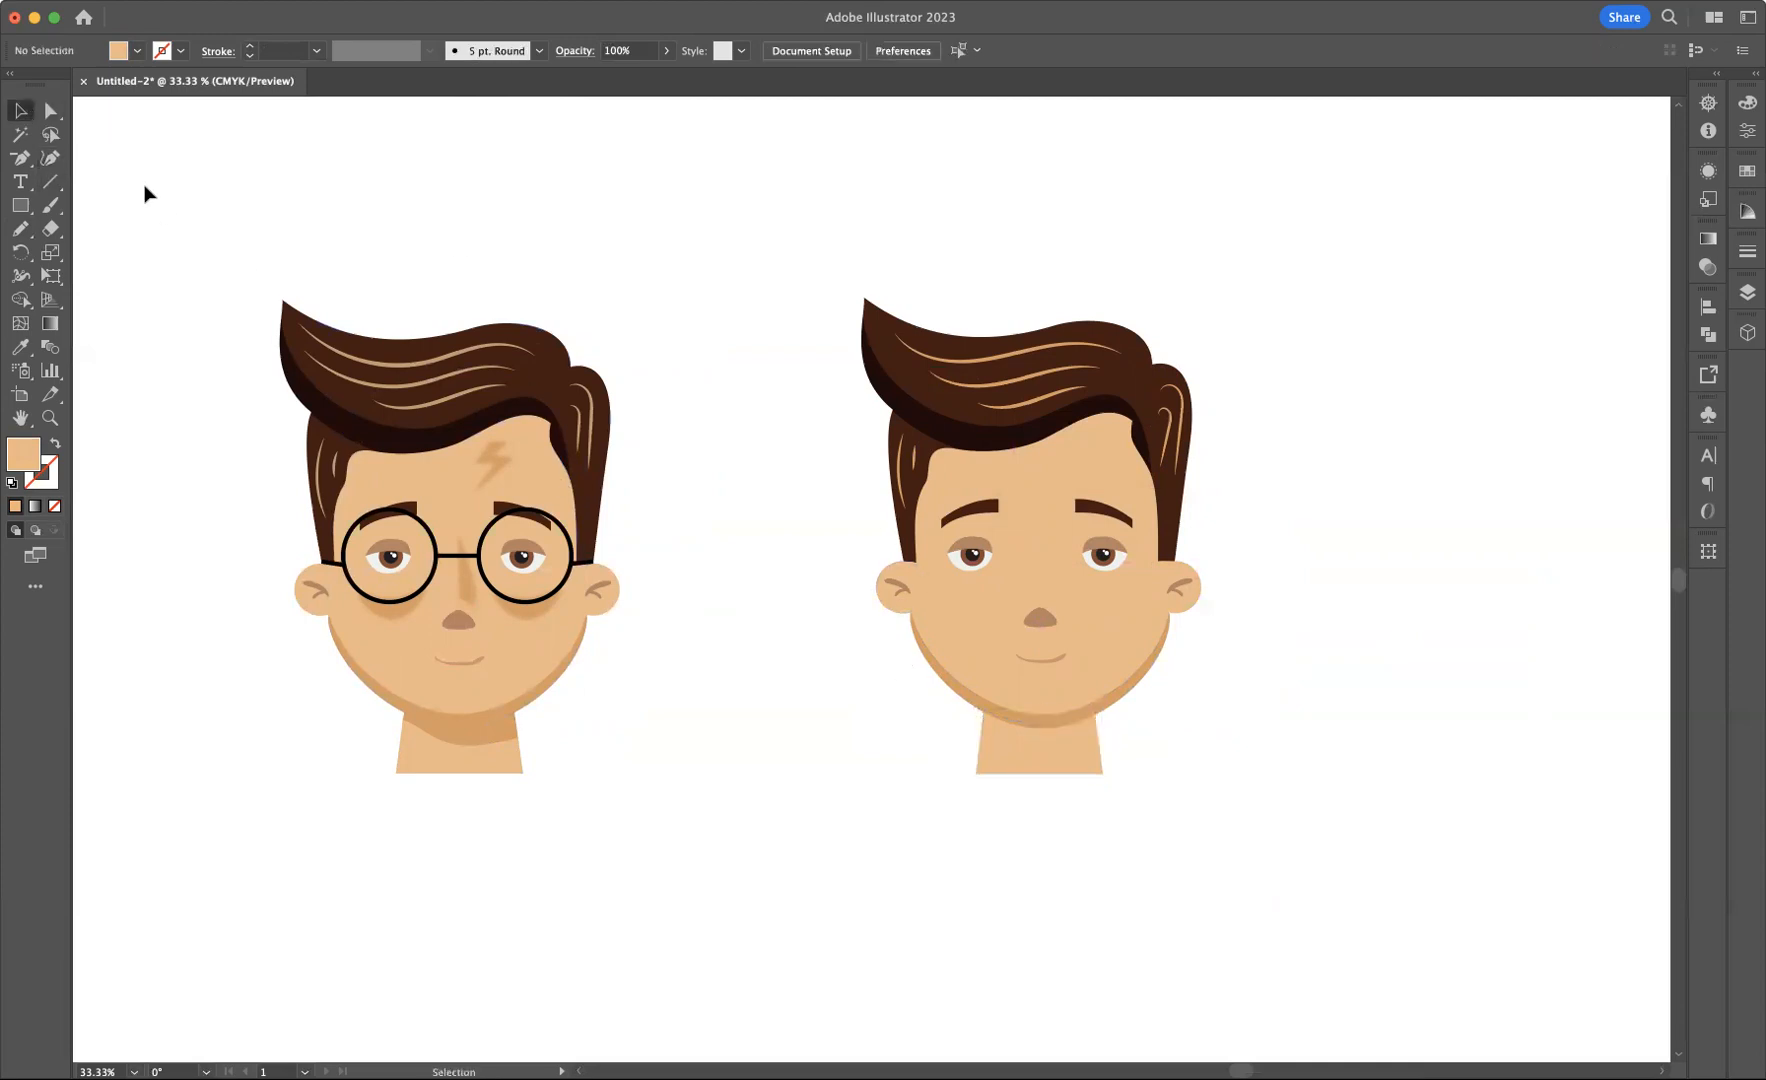
# - Draw a closed shape about 315 by 142 px with the Curvature tool over the chin and upper neck, with a curved lower edge crossing the neck
pyautogui.click(50, 158)
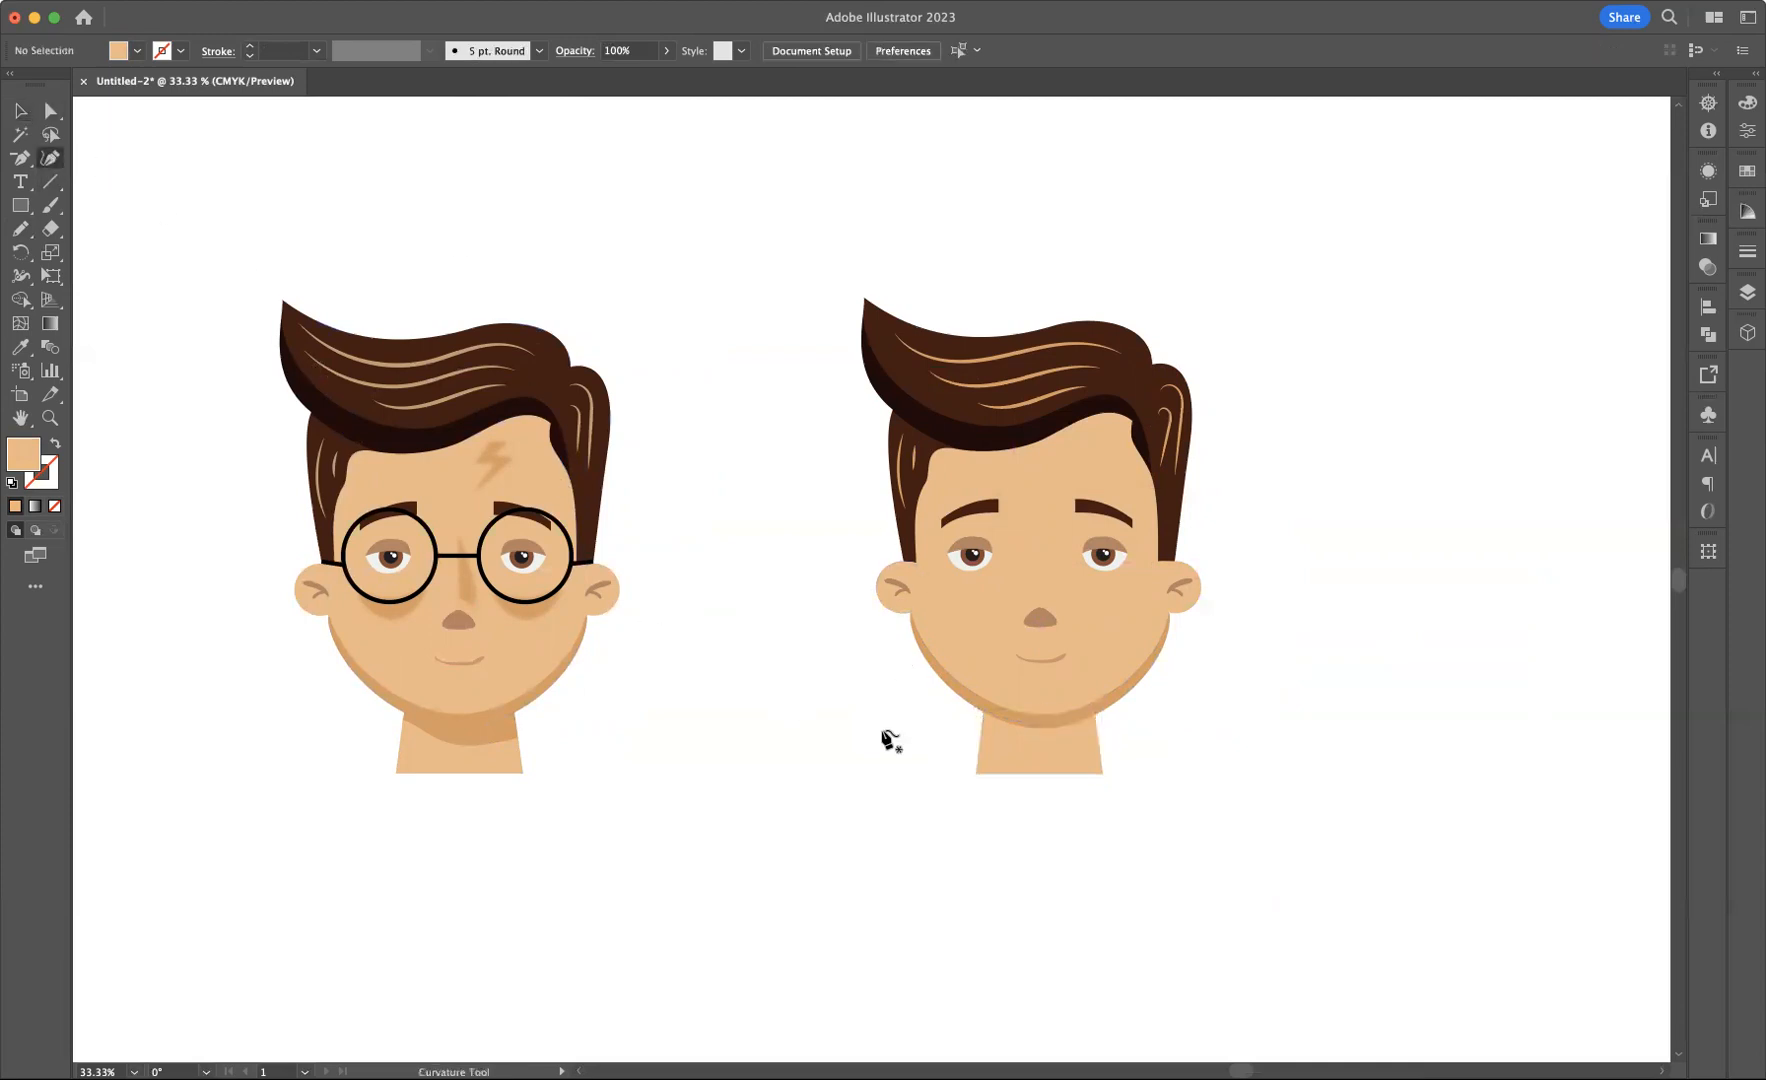
pyautogui.click(963, 714)
pyautogui.click(1031, 748)
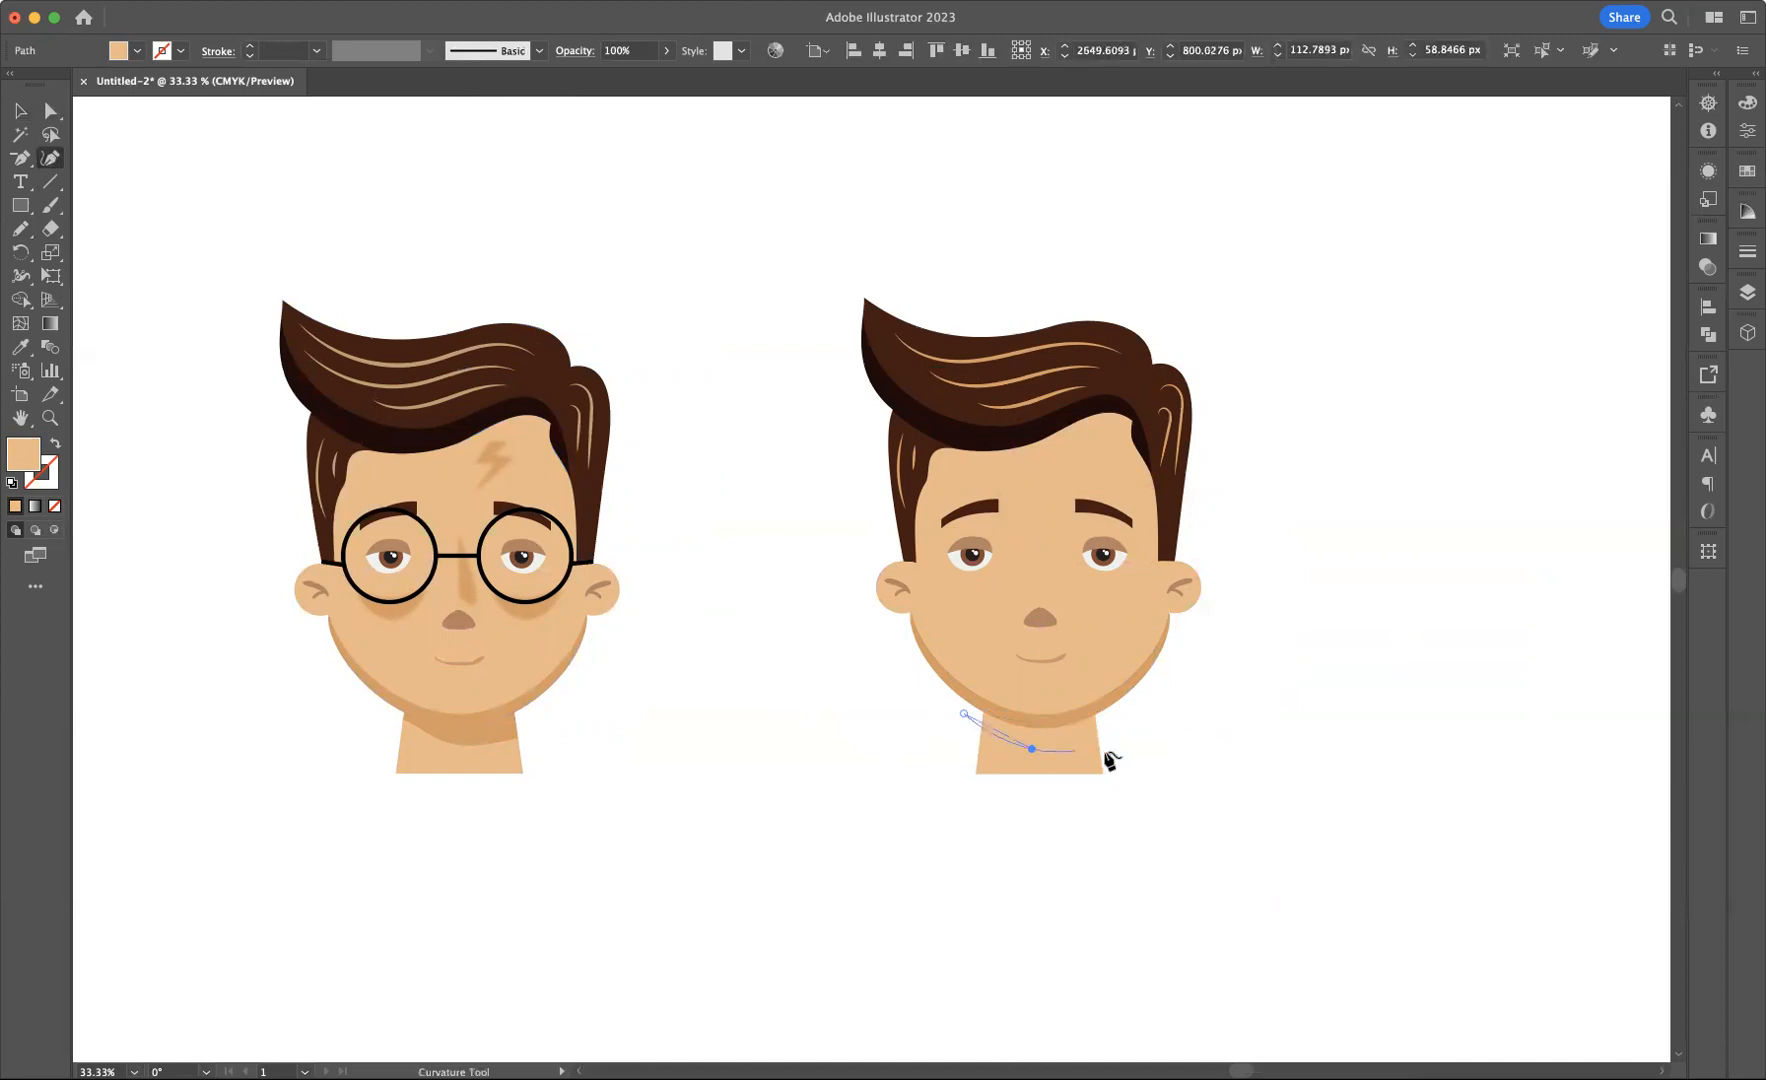
pyautogui.click(1153, 733)
pyautogui.click(1103, 668)
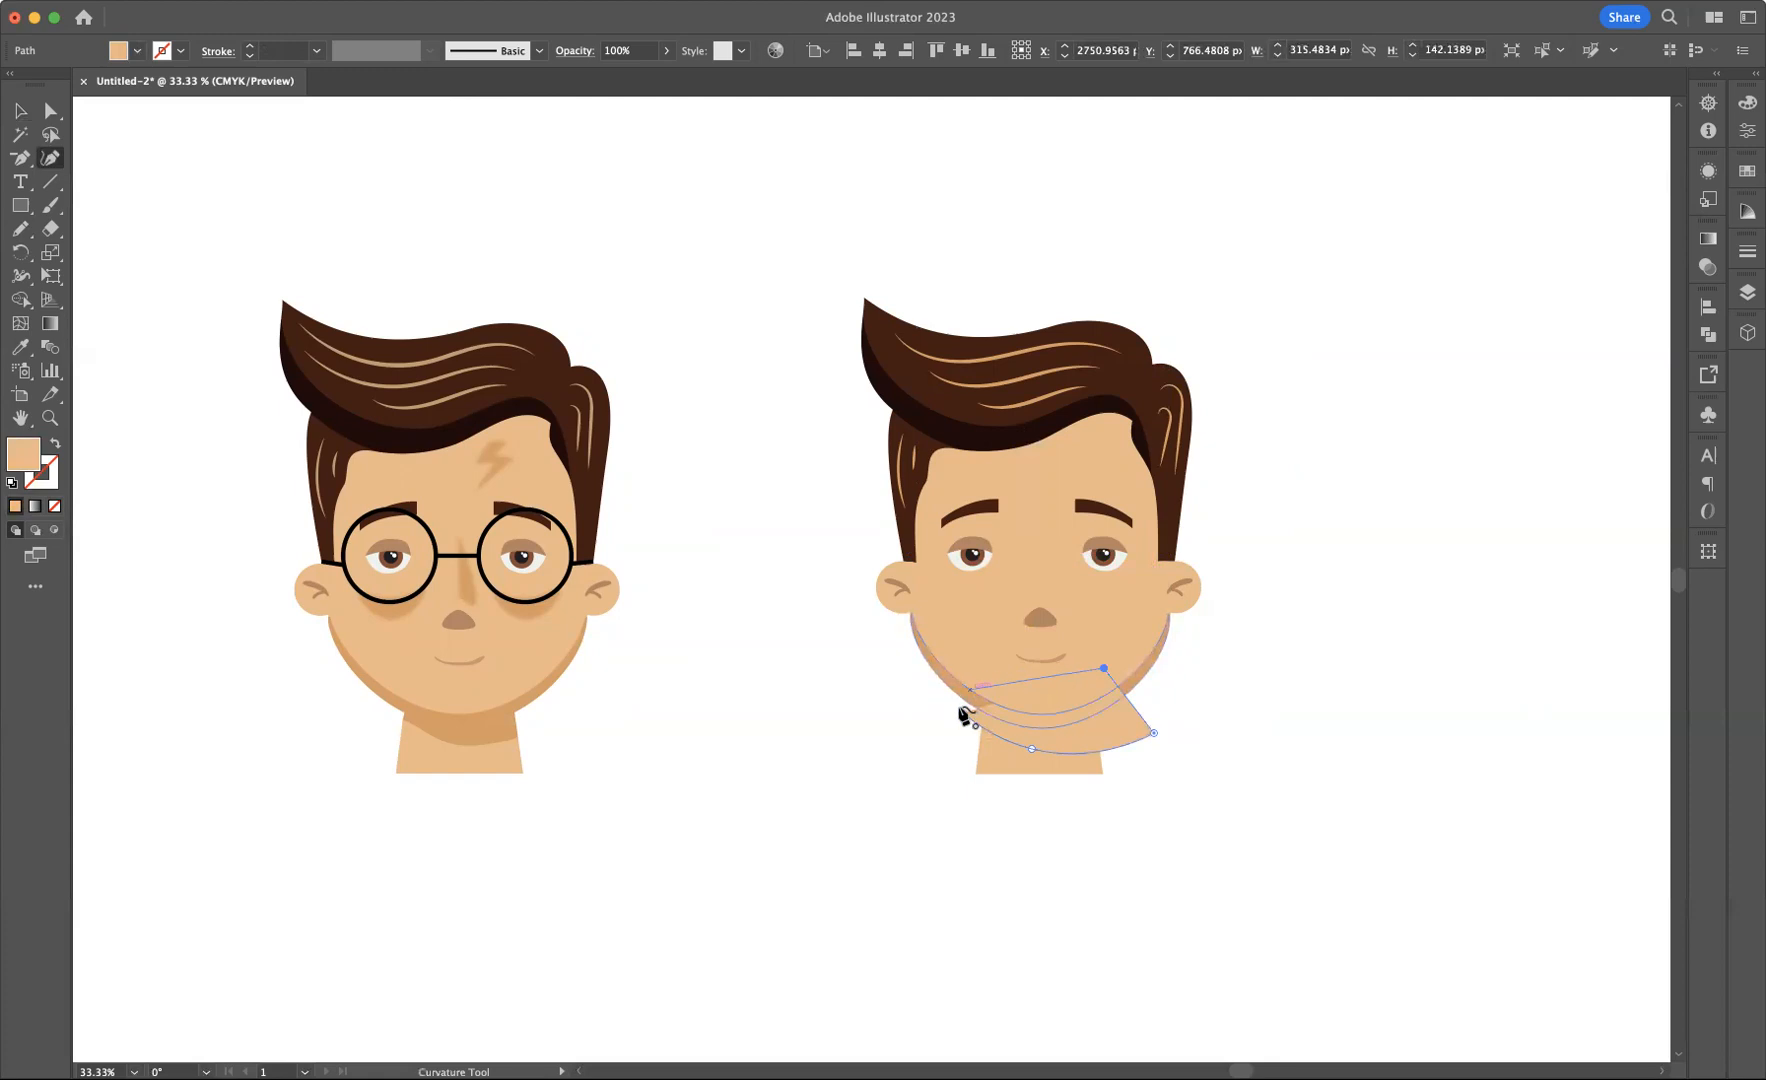
pyautogui.click(963, 714)
pyautogui.click(20, 110)
pyautogui.click(1188, 825)
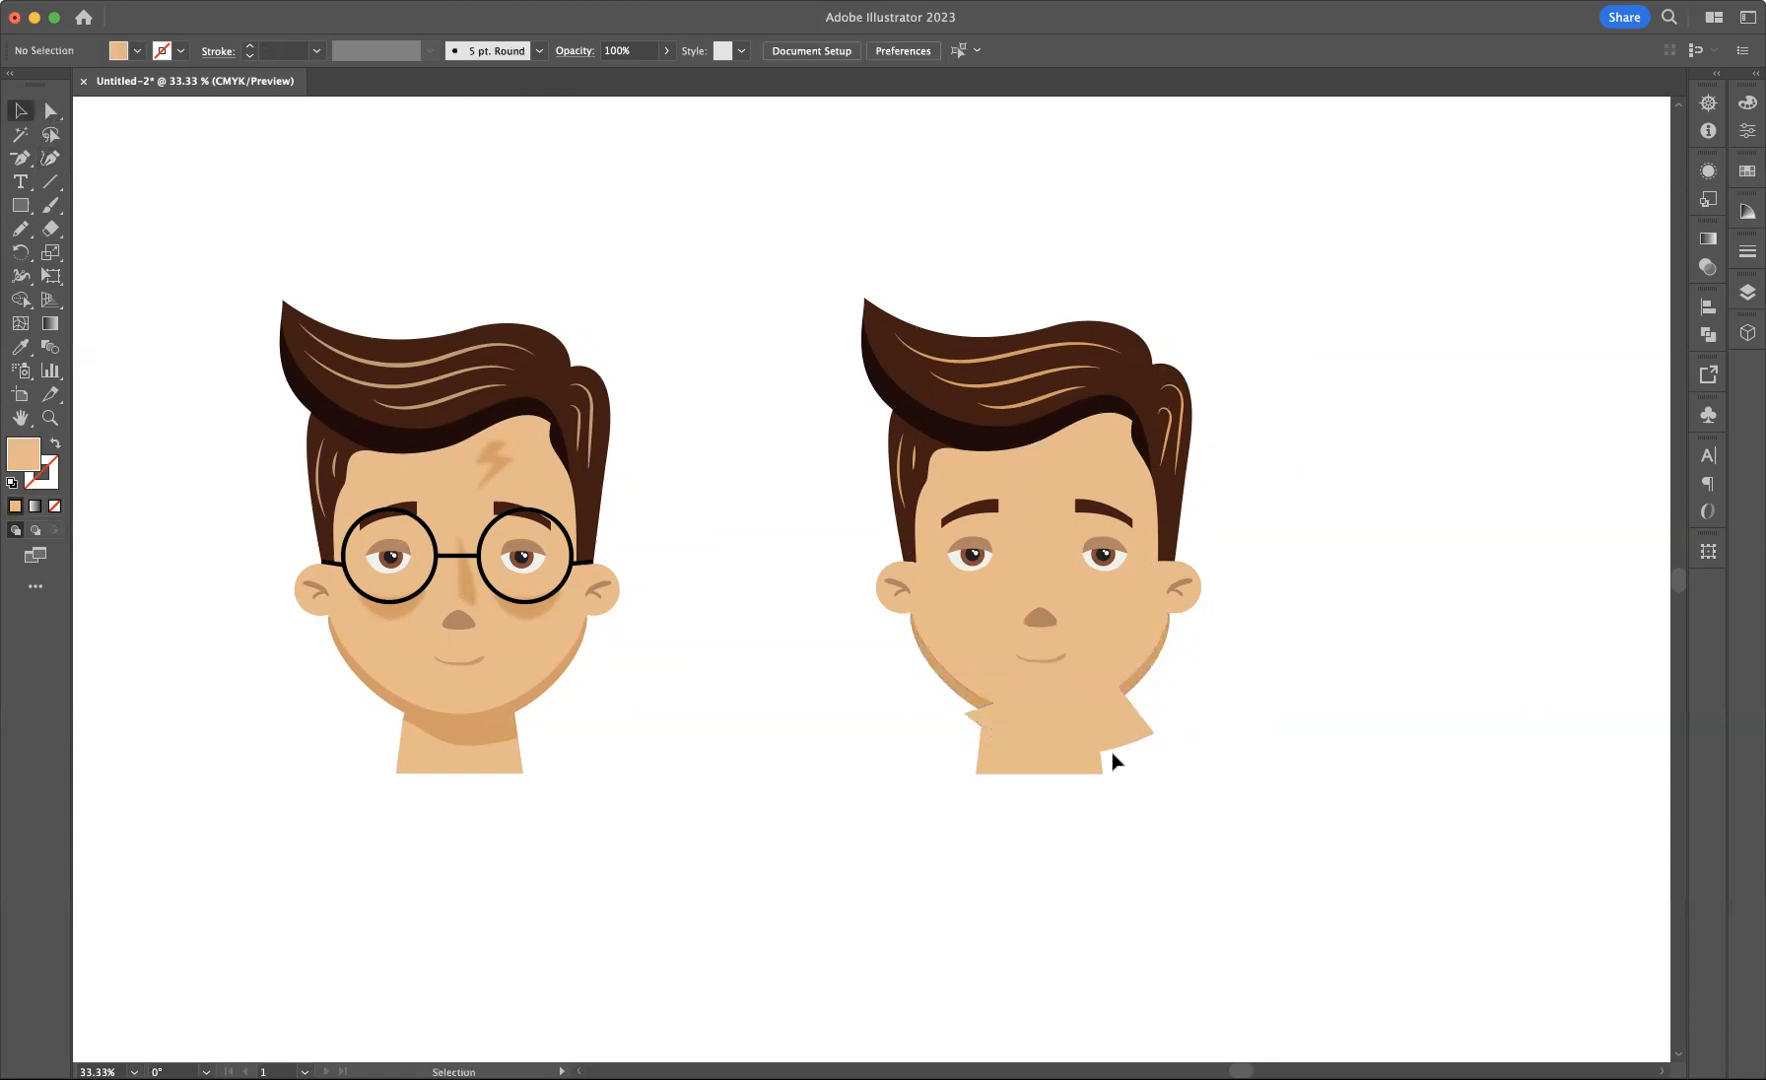
# - Remove the parts of the drawn shape that lie outside the neck with Shape Builder, leaving the neck split along the curve
pyautogui.click(1090, 771)
pyautogui.keyDown('shift'); pyautogui.click(1086, 767); pyautogui.keyUp('shift')
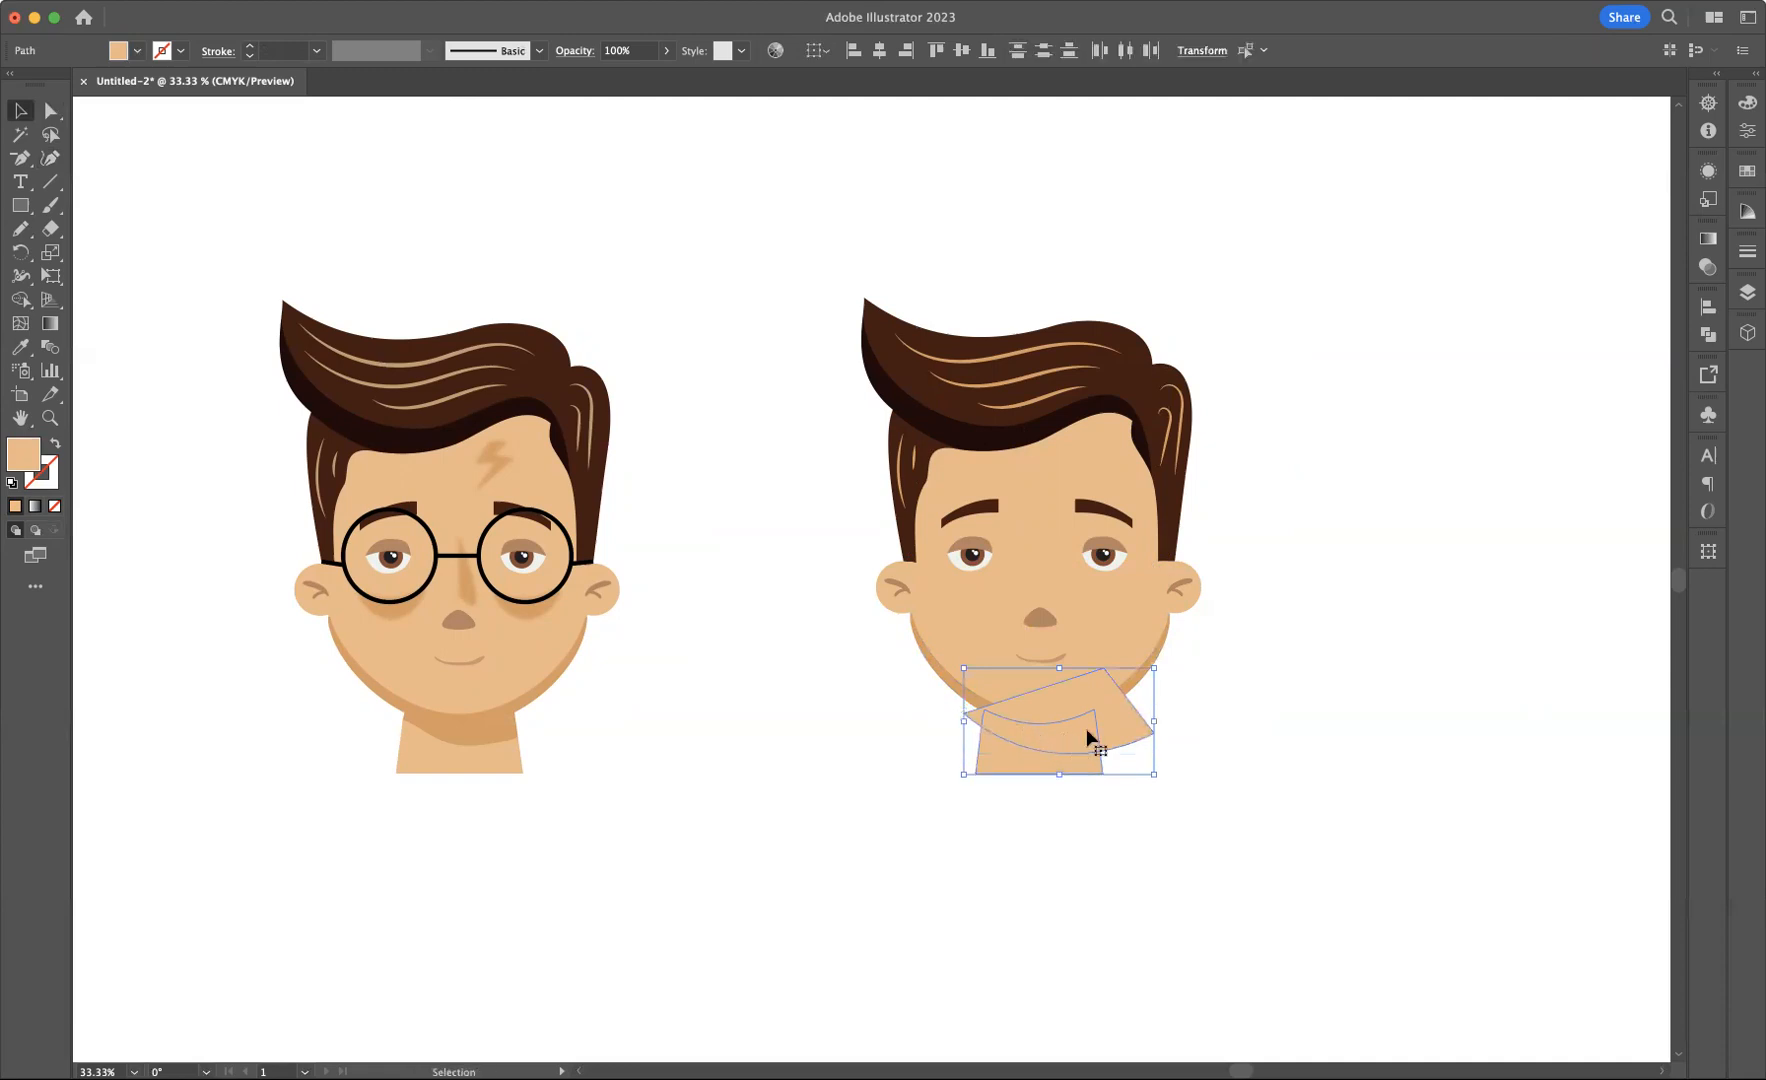
pyautogui.click(20, 299)
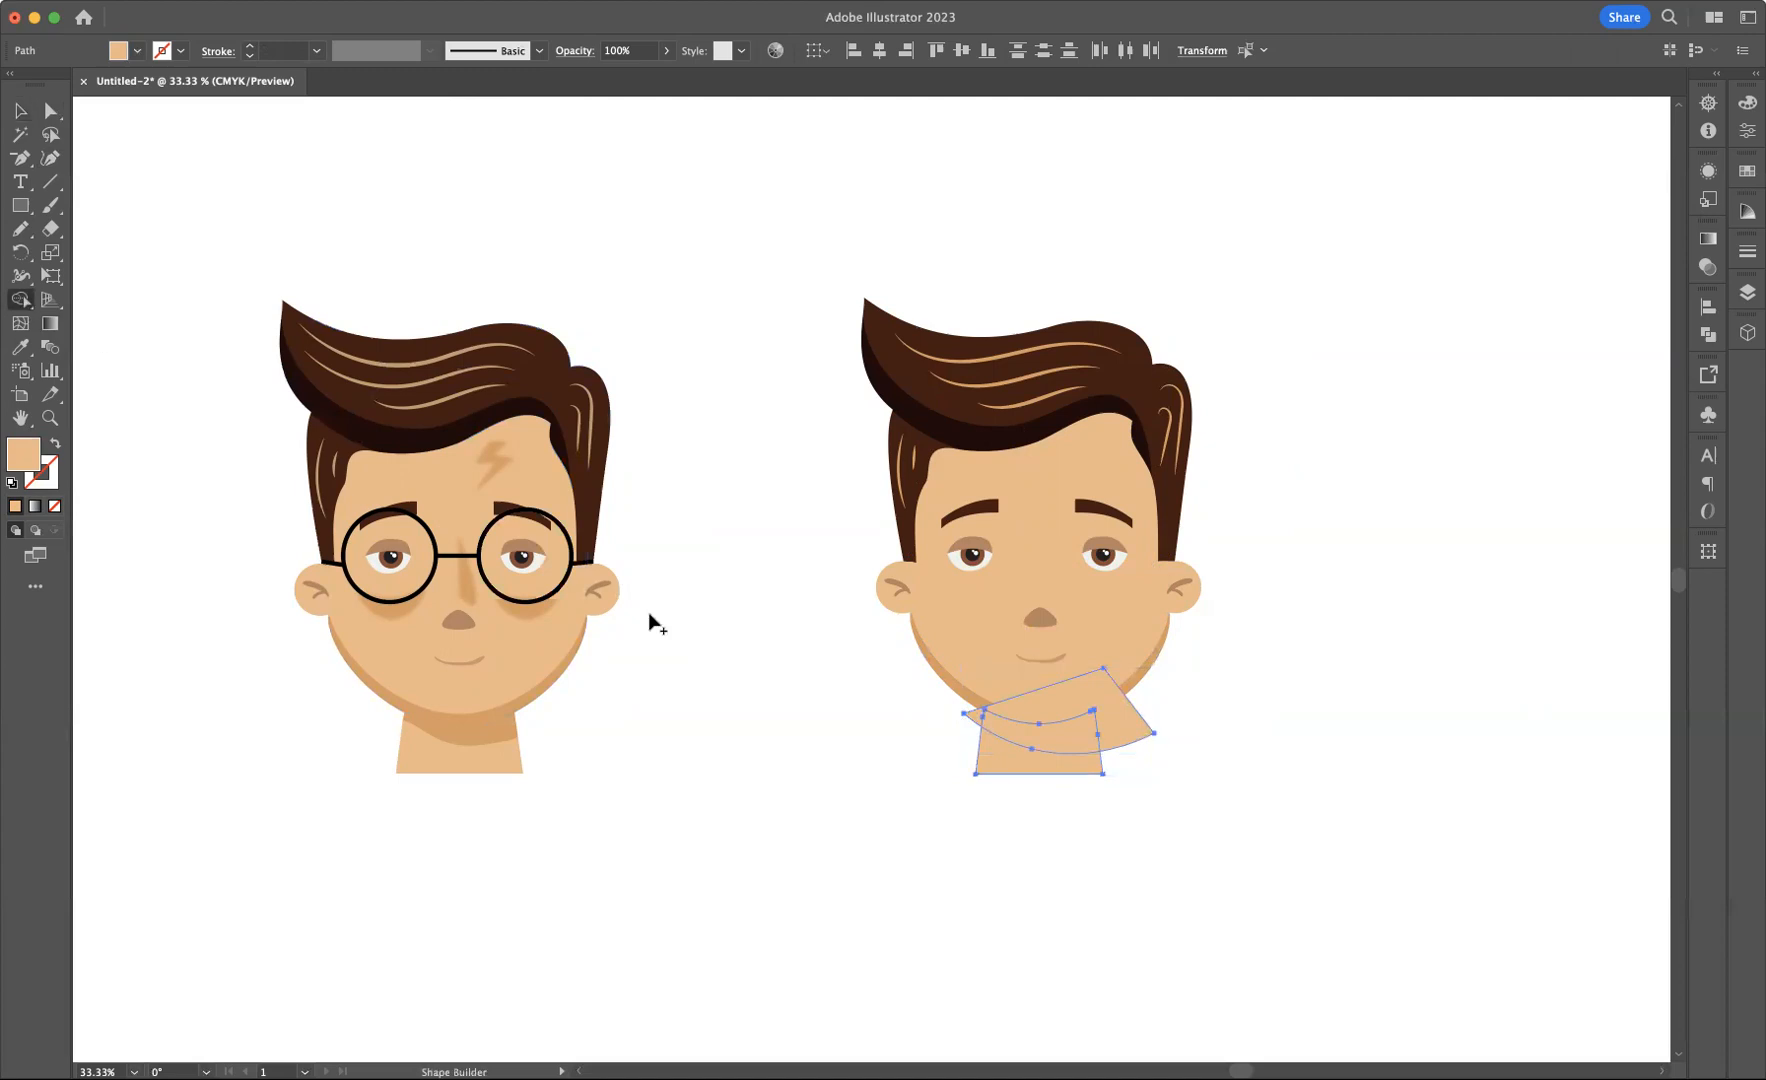
pyautogui.keyDown('alt'); pyautogui.click(1133, 735); pyautogui.keyUp('alt')
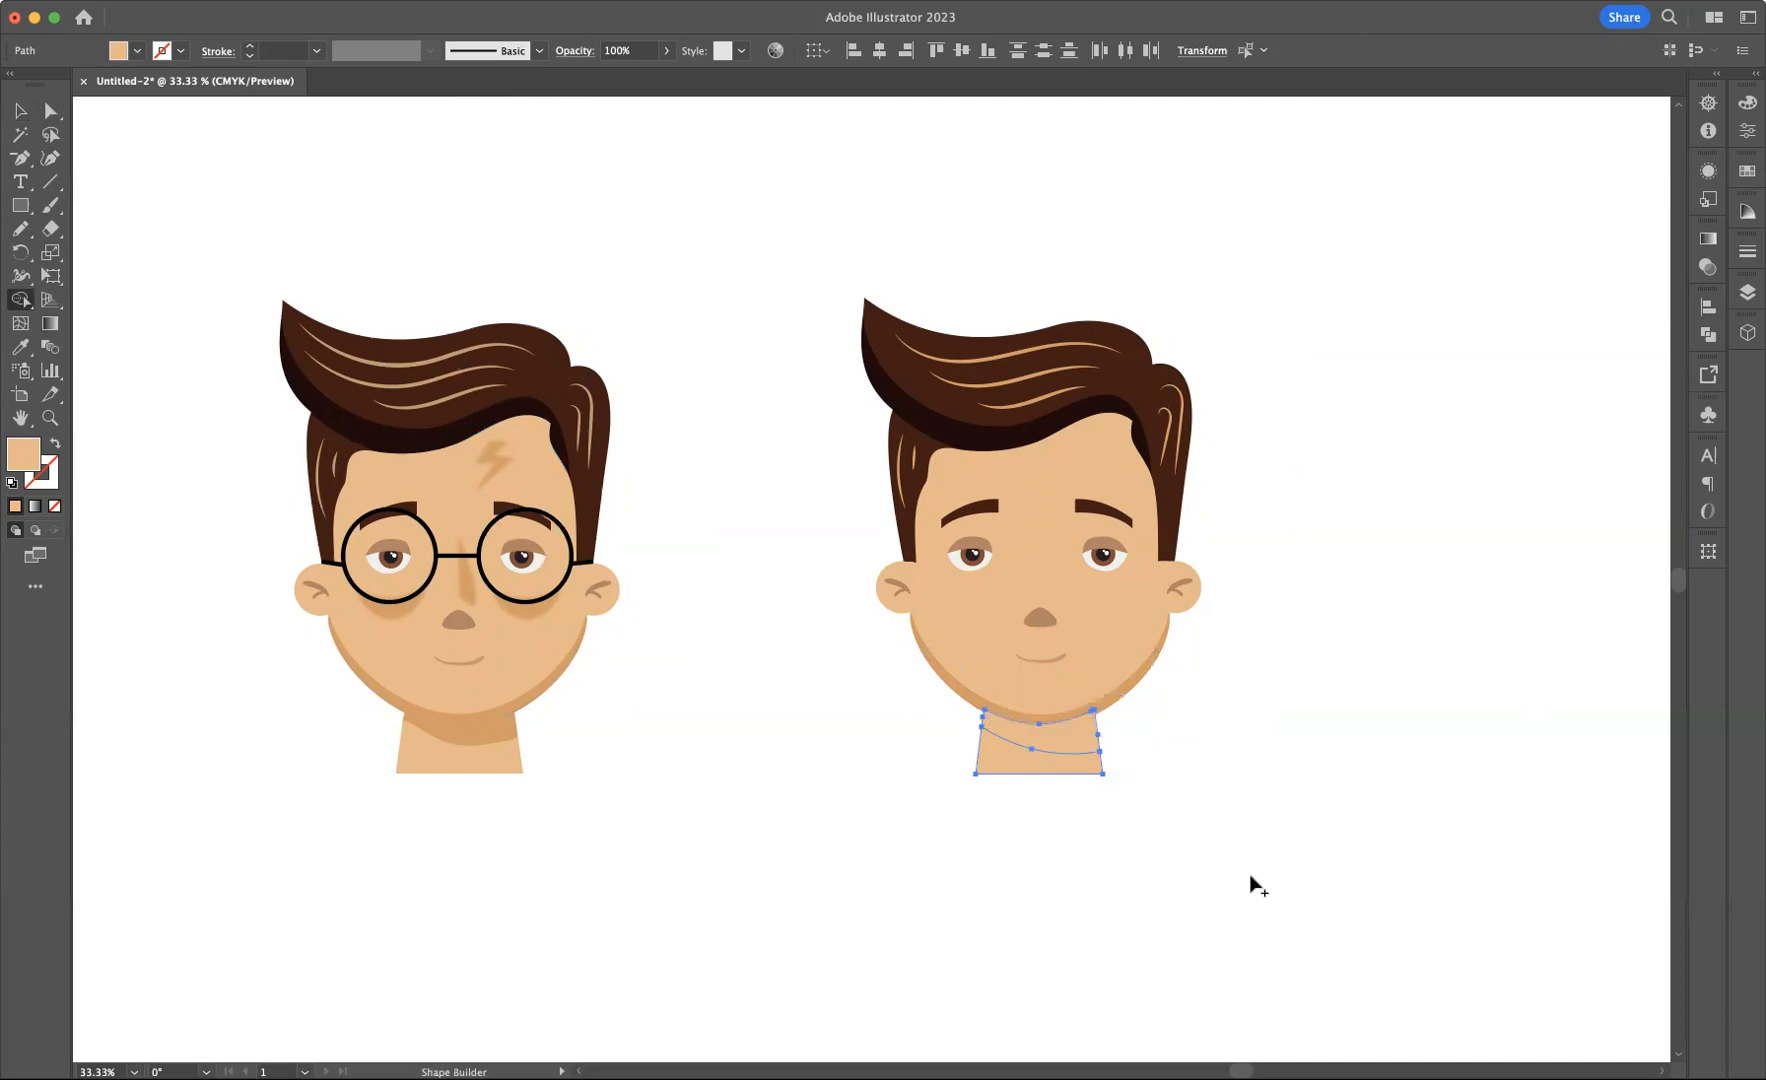
# - Fill both neck pieces with the shadow color sampled from the chin crescent
pyautogui.press('i')
pyautogui.click(1130, 690)
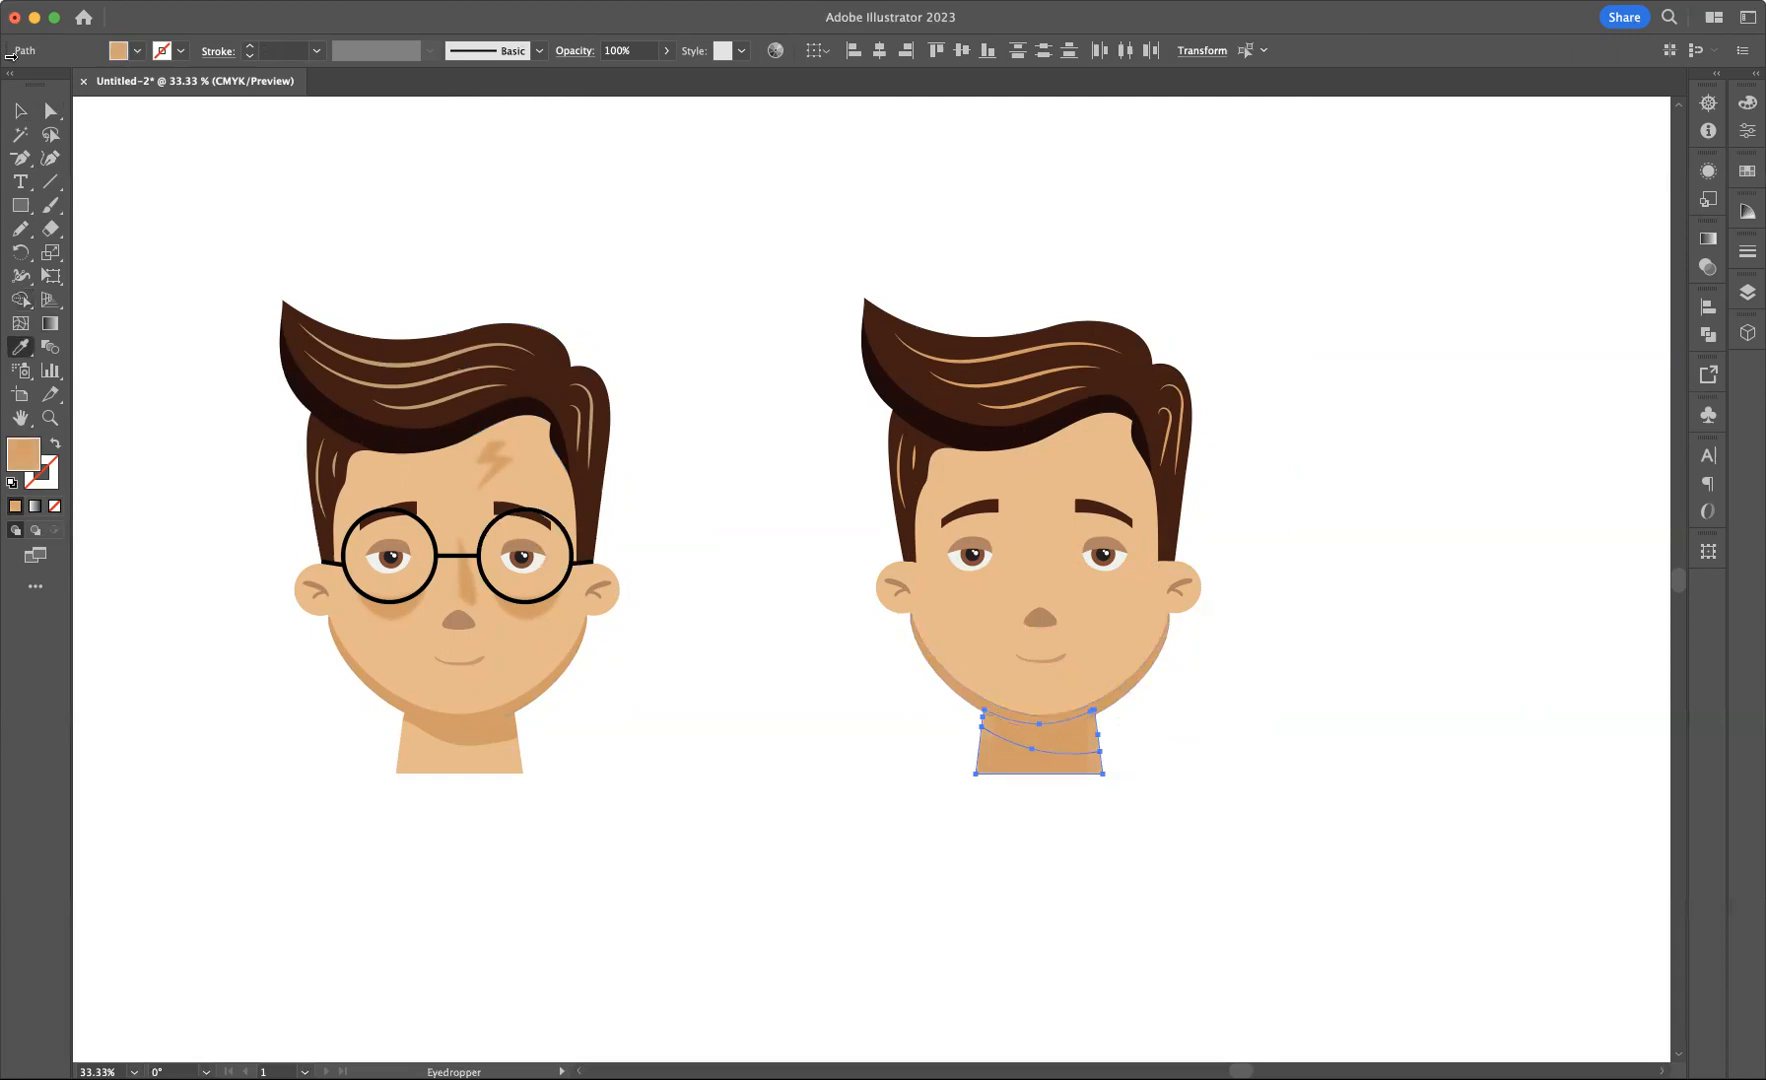
pyautogui.click(20, 110)
pyautogui.click(532, 189)
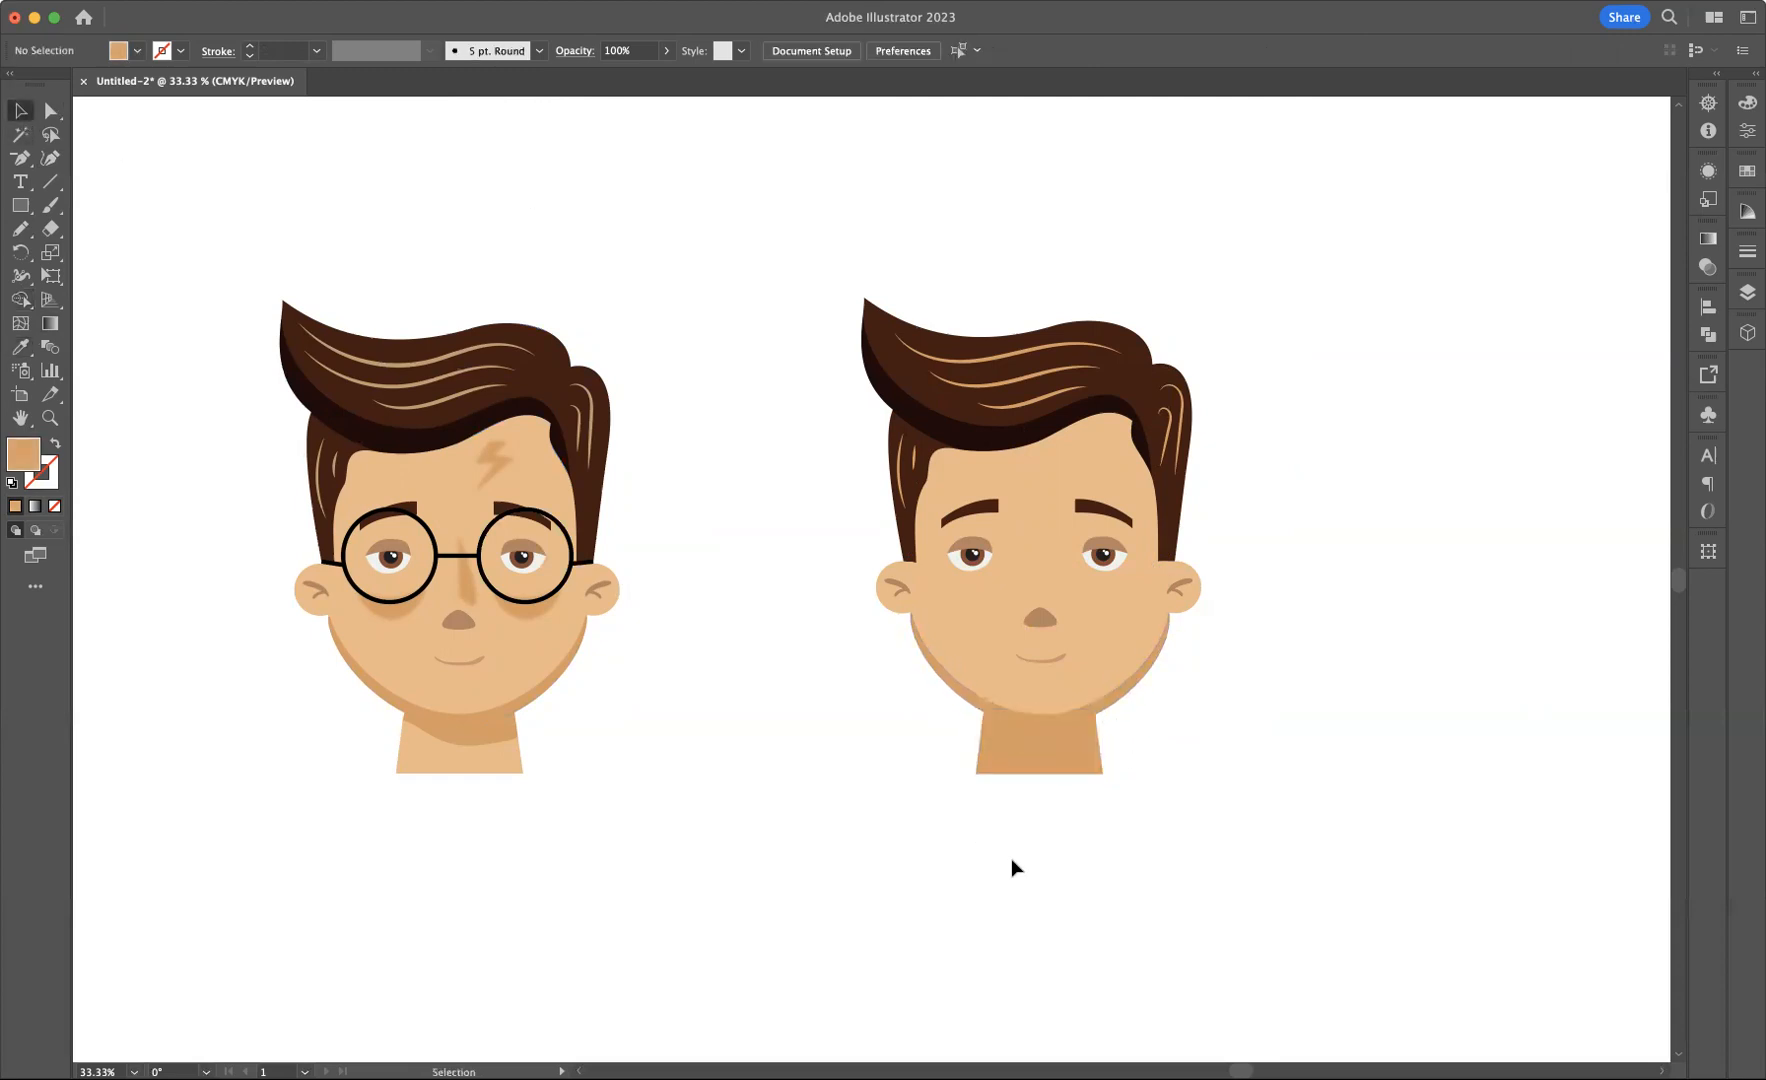
# - Recolor the lower neck piece with the light skin tone sampled from the face
pyautogui.click(1000, 773)
pyautogui.press('i')
pyautogui.click(1128, 676)
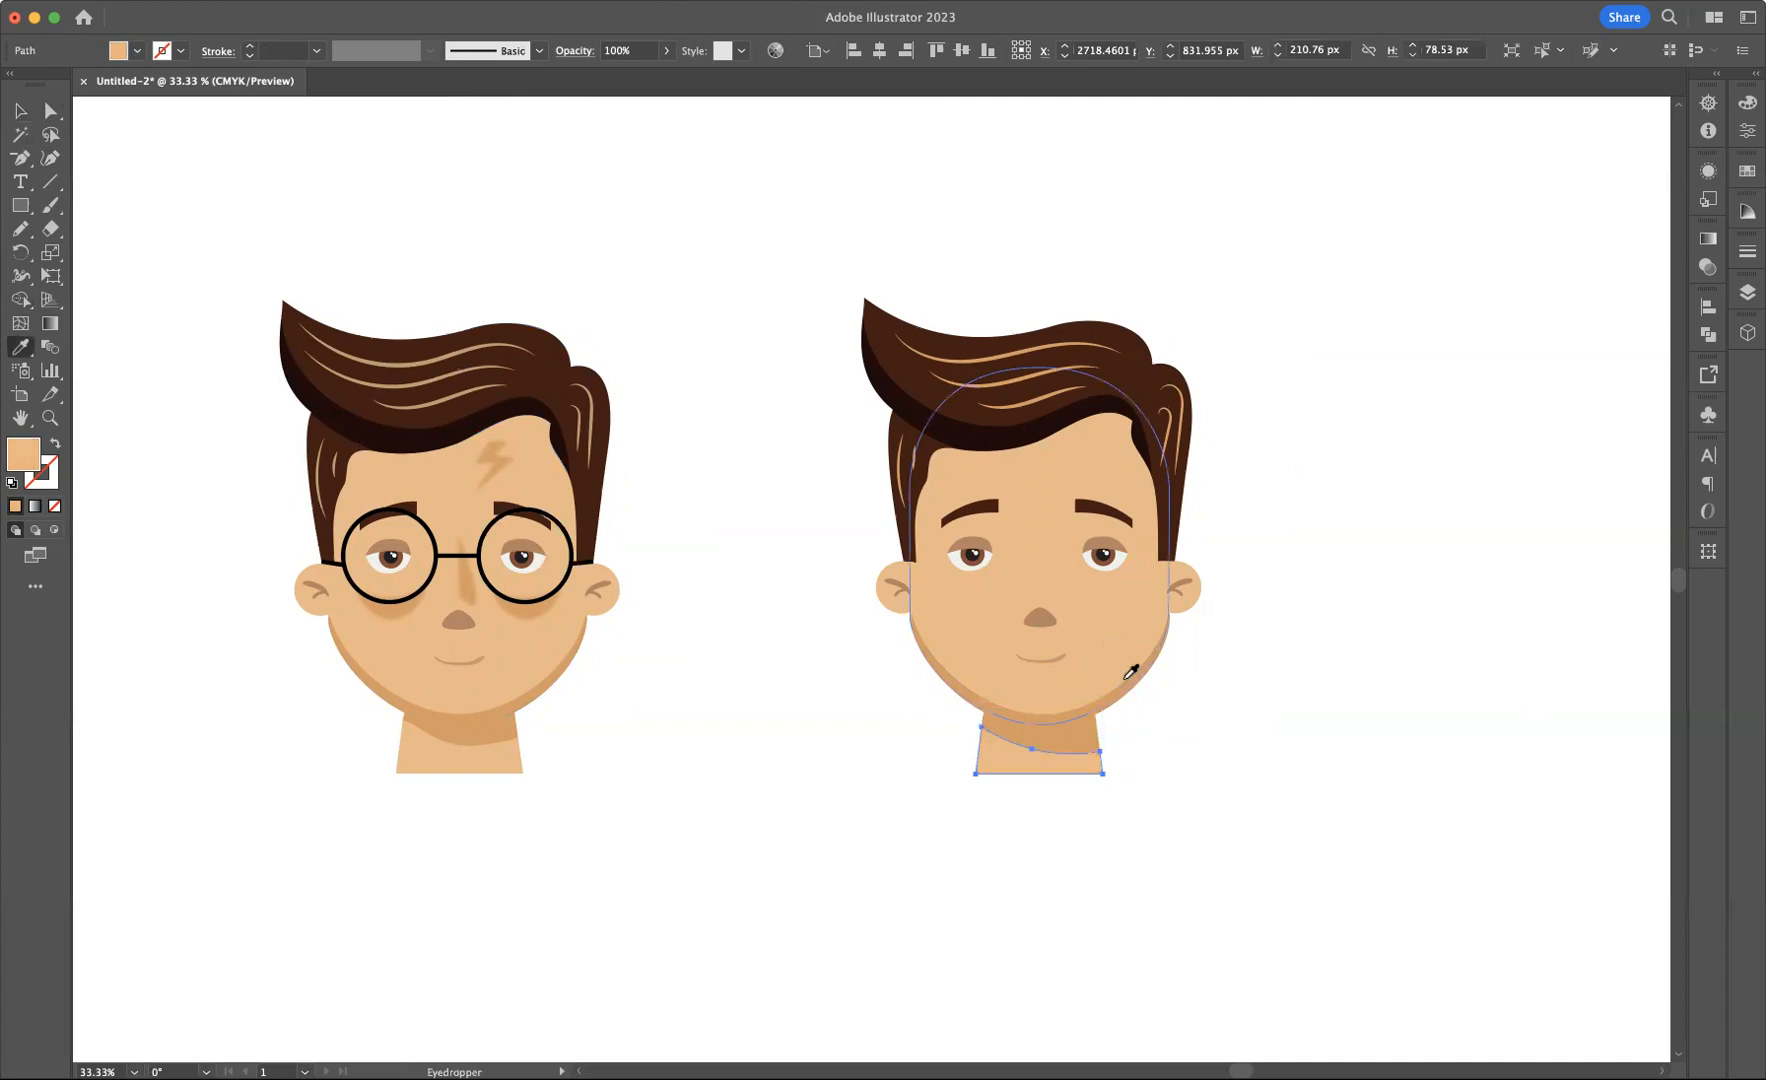
pyautogui.click(20, 111)
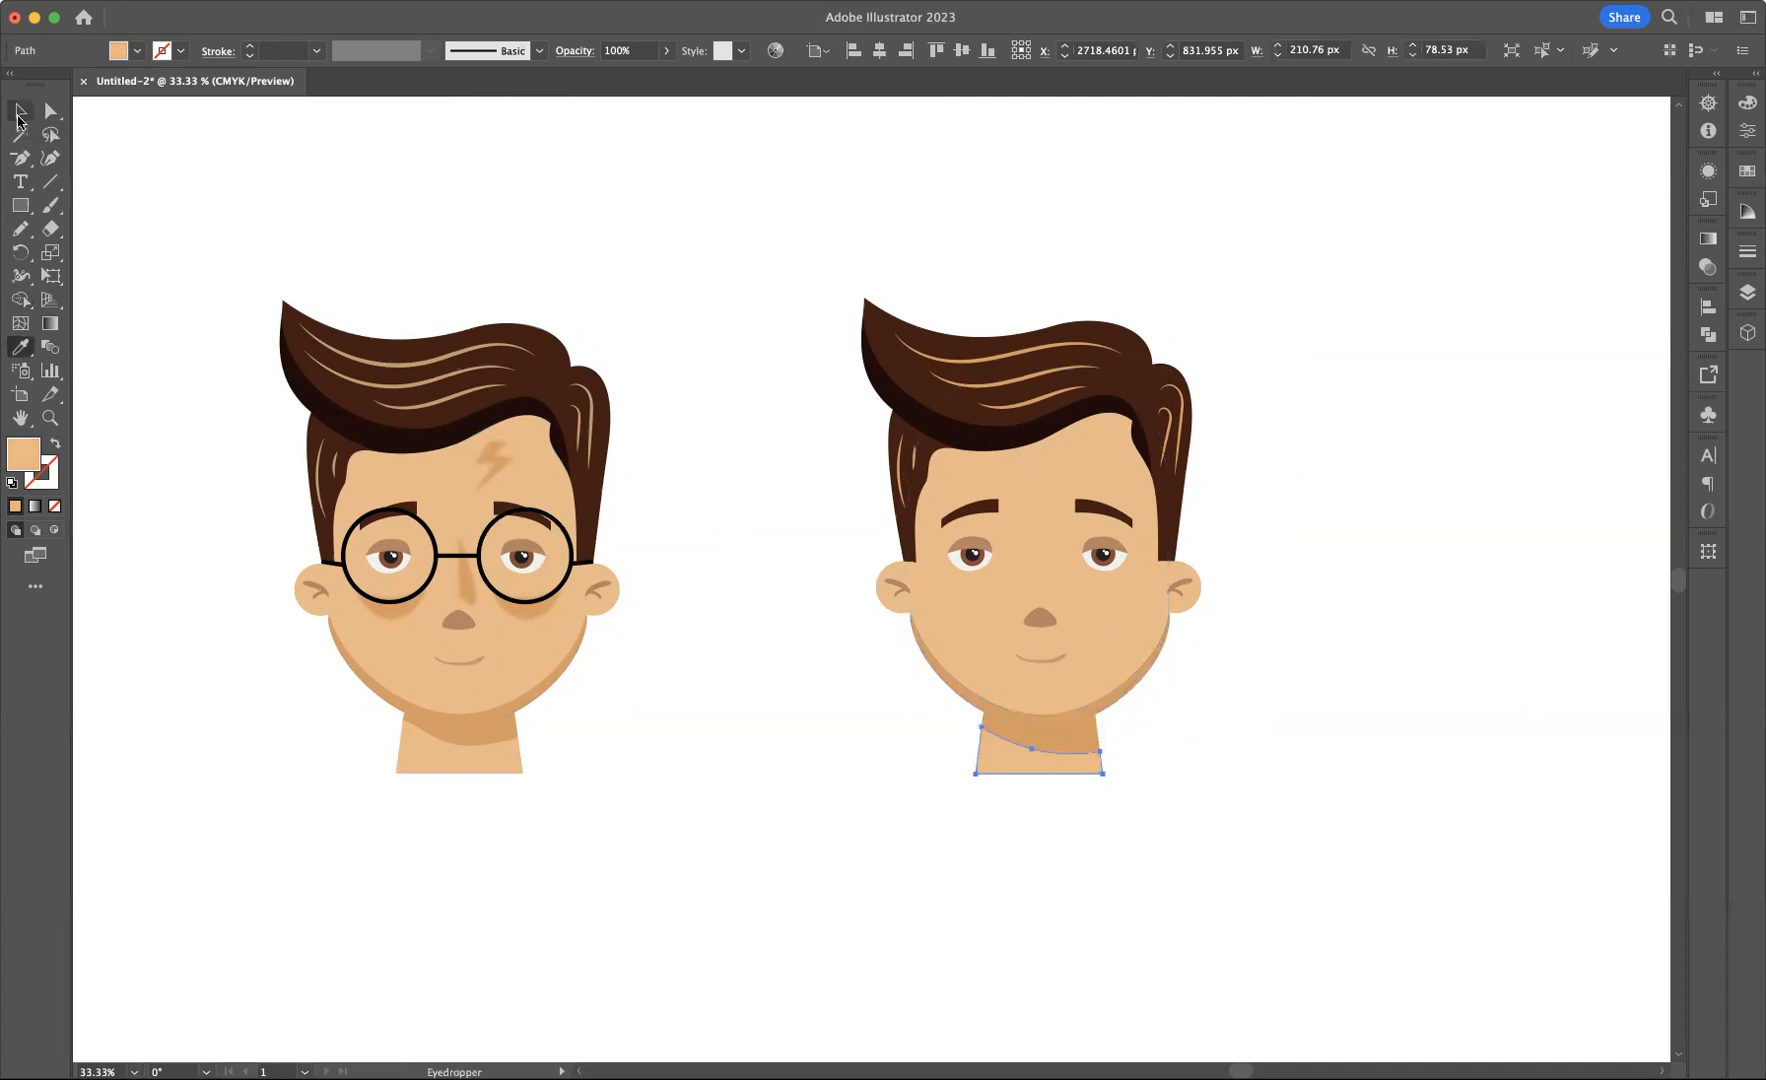
pyautogui.click(669, 236)
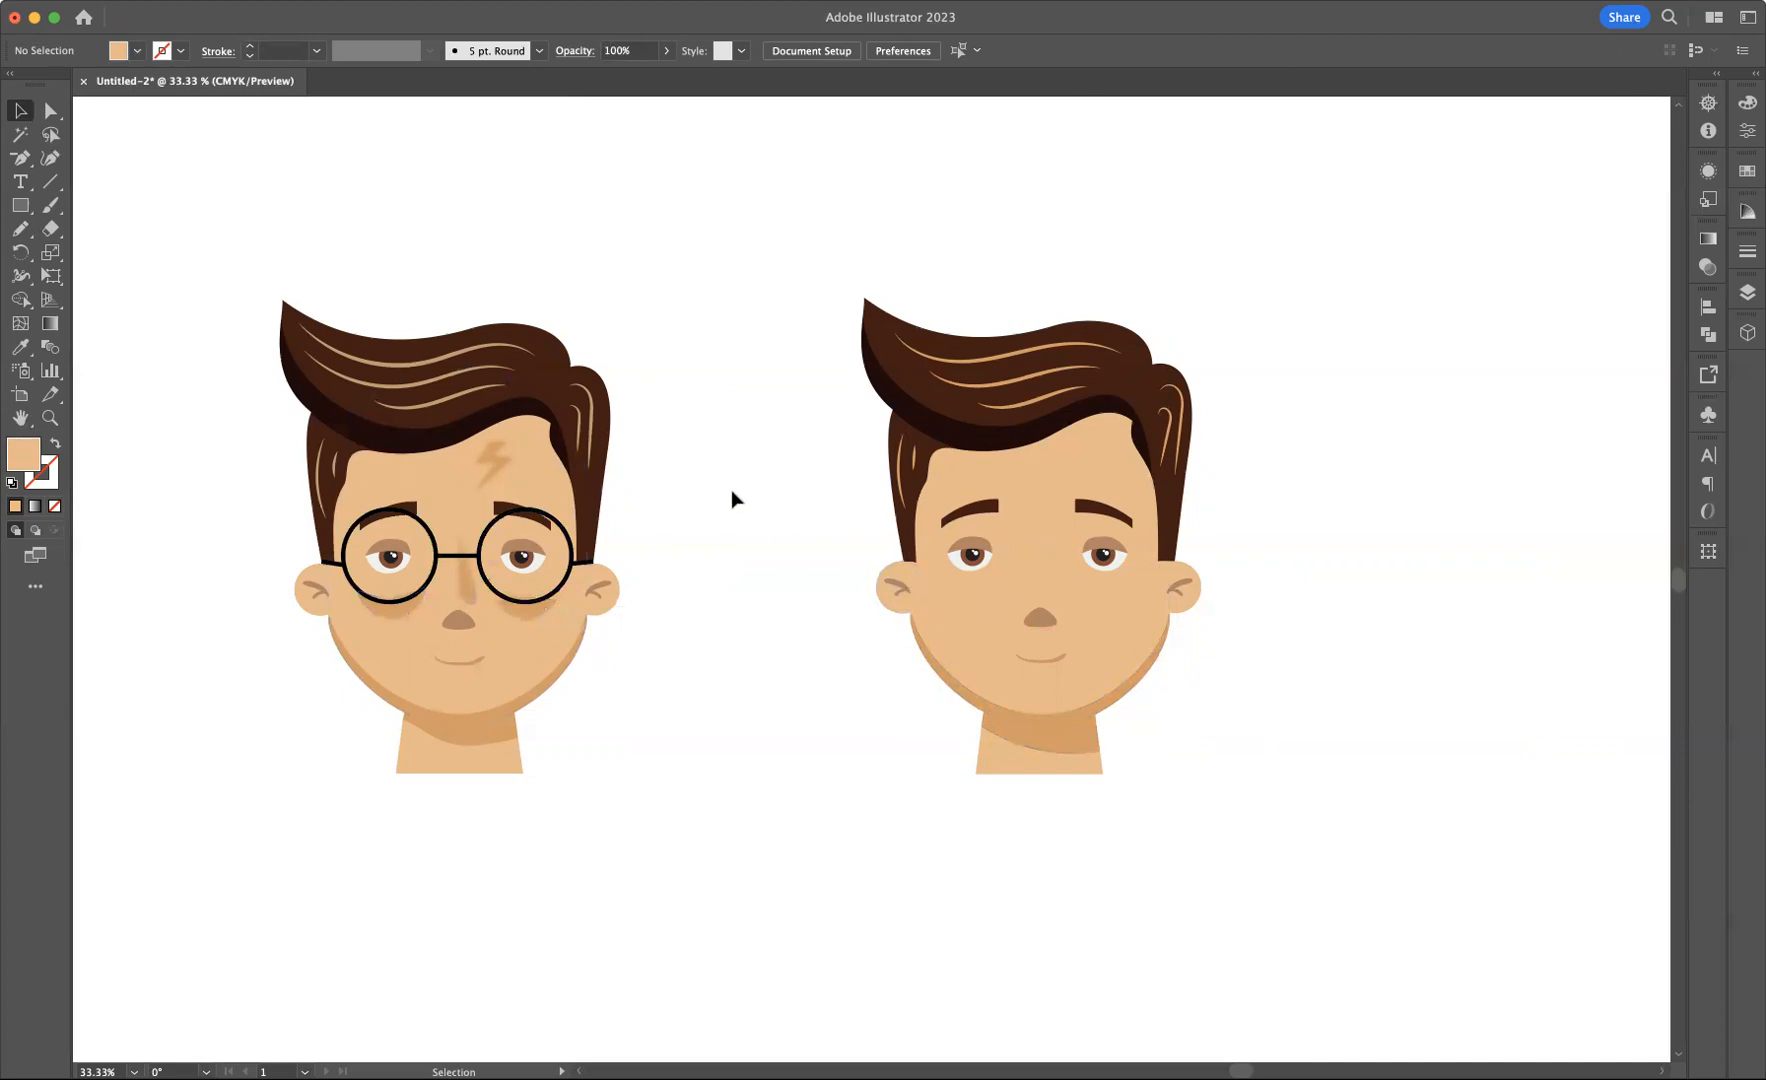
# - Draw a closed crescent about 96 by 51 px with the Curvature tool on the cheek under the left-hand eye
pyautogui.click(51, 158)
pyautogui.click(941, 594)
pyautogui.click(970, 601)
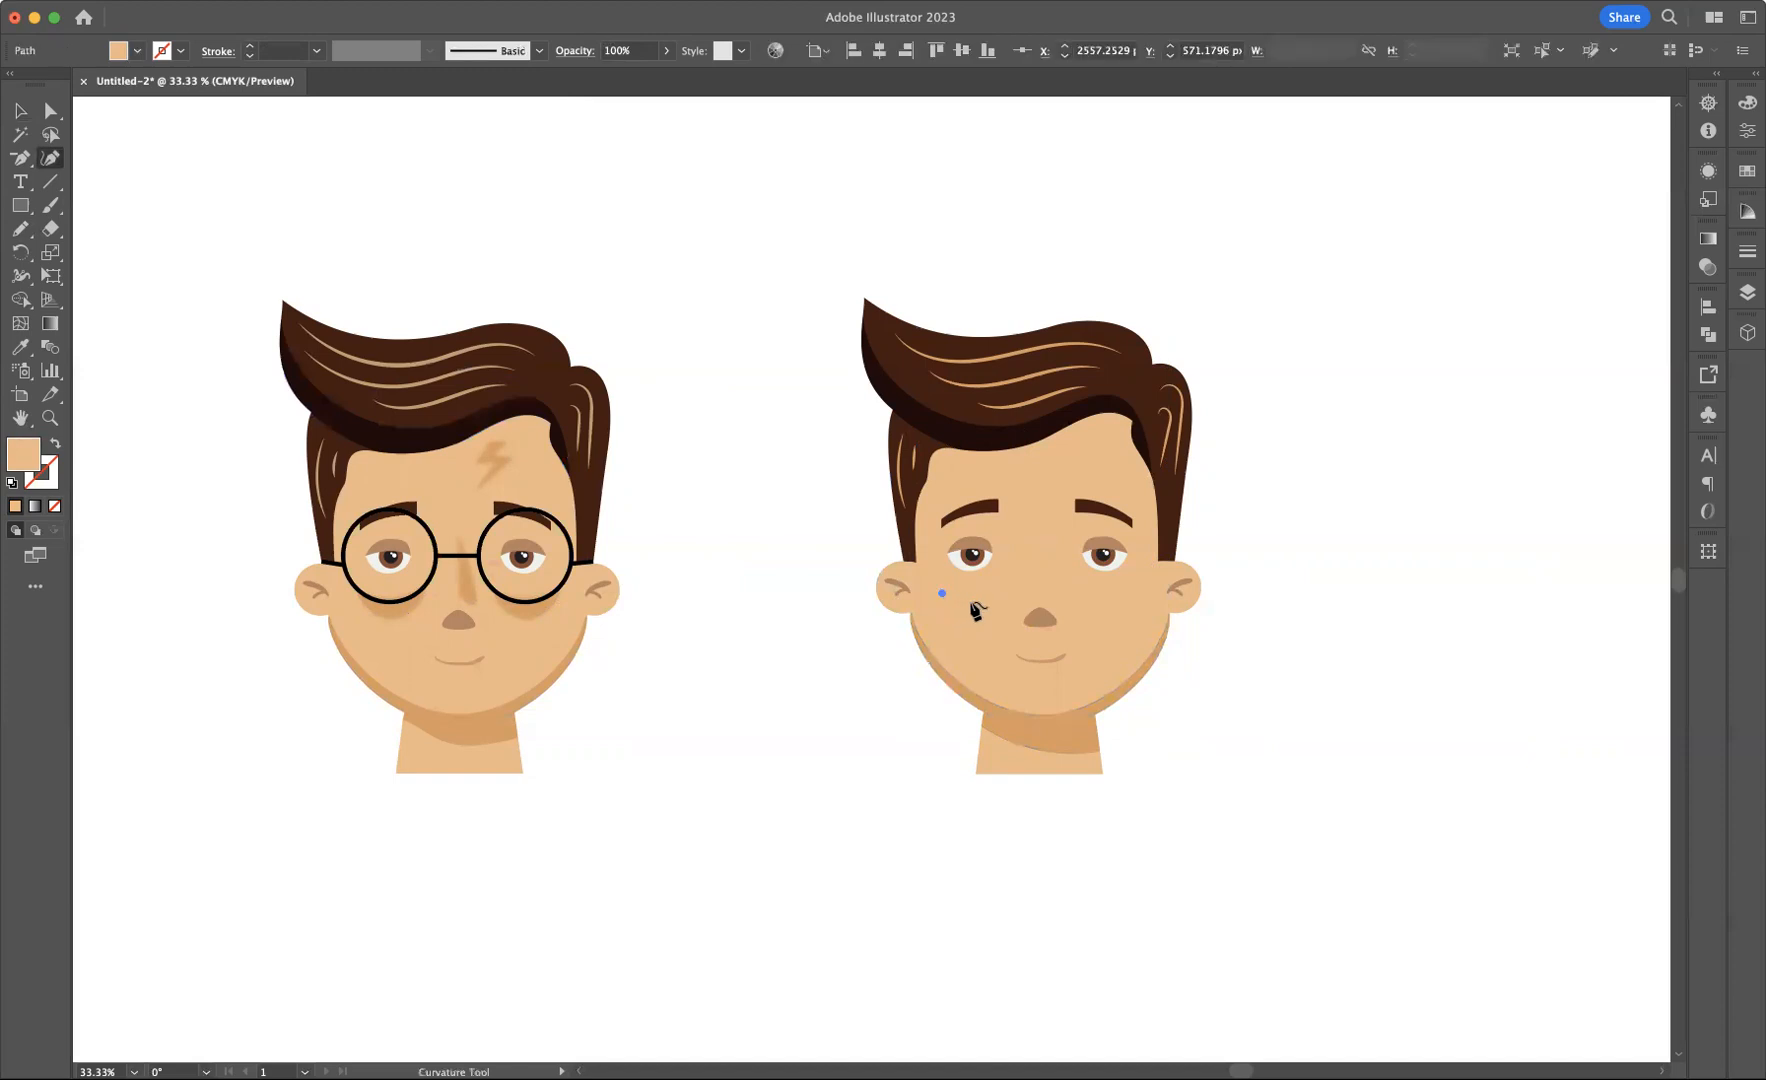
pyautogui.click(999, 591)
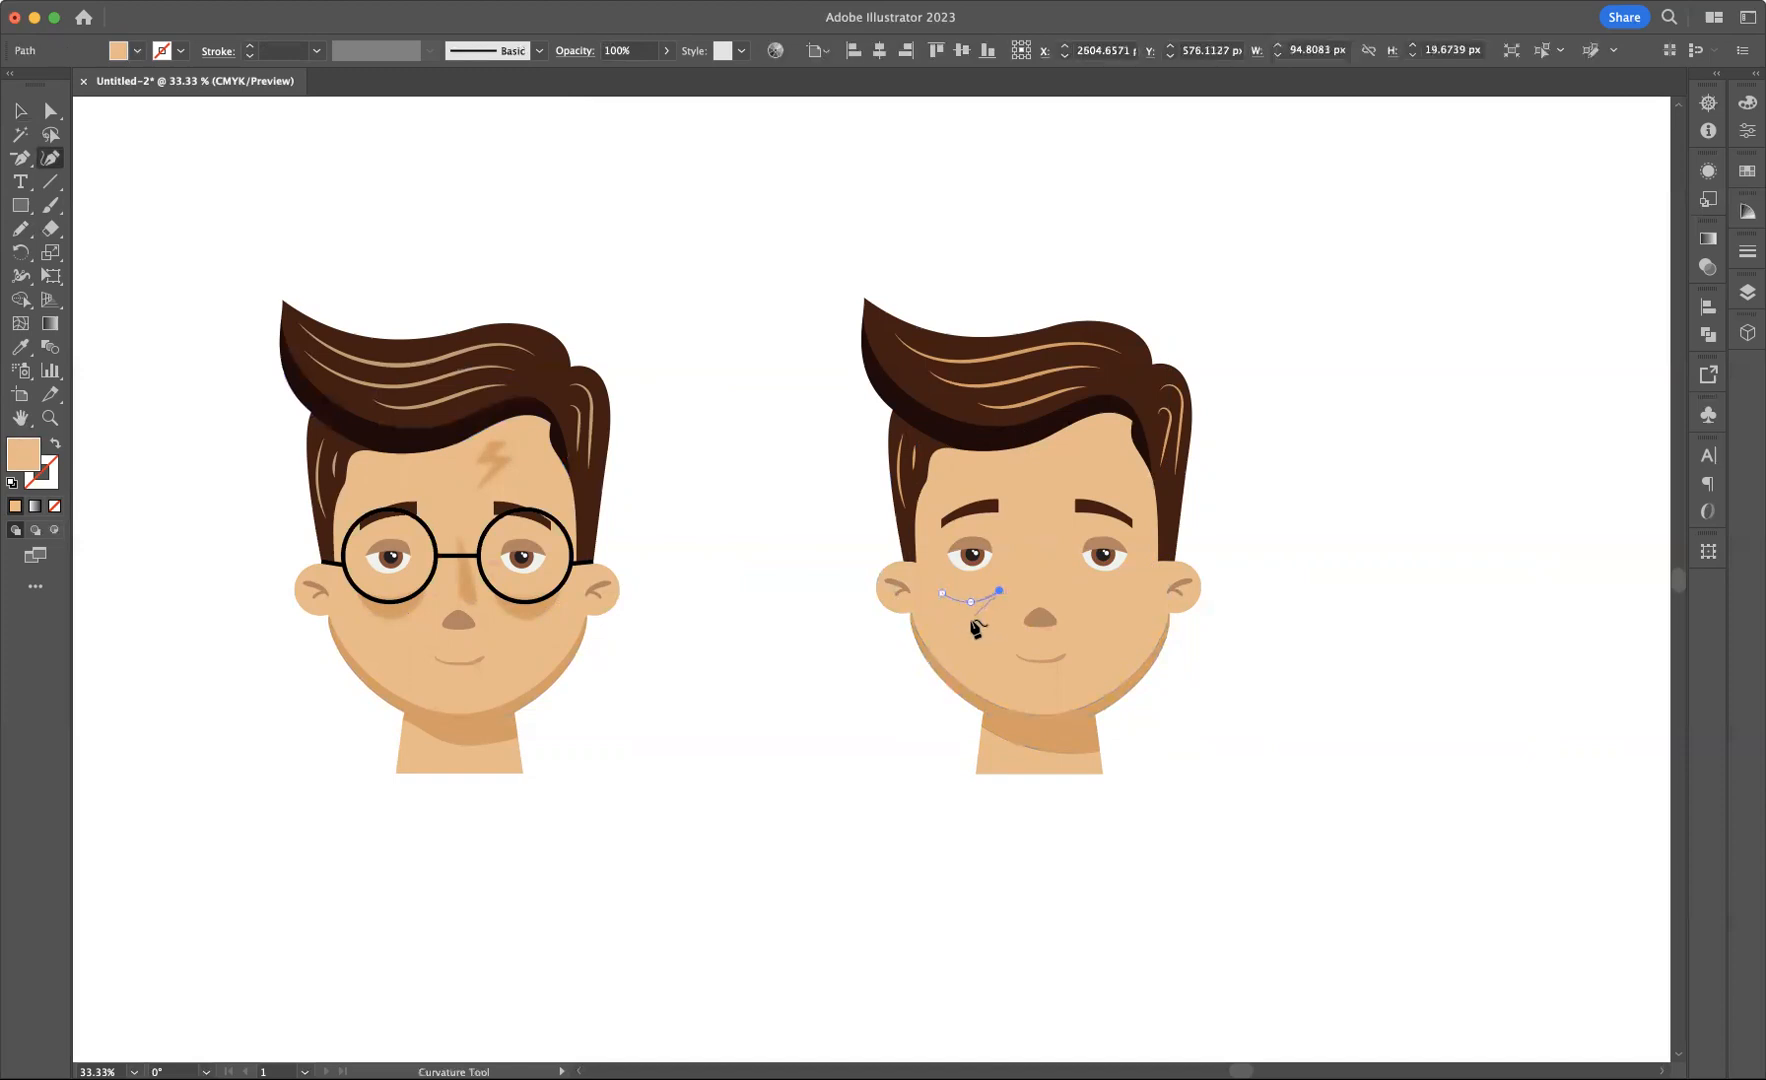
pyautogui.click(972, 620)
pyautogui.click(941, 594)
# - Fill the under-eye crescent with the neck's shadow color and duplicate it straight across under the other eye
pyautogui.press('i')
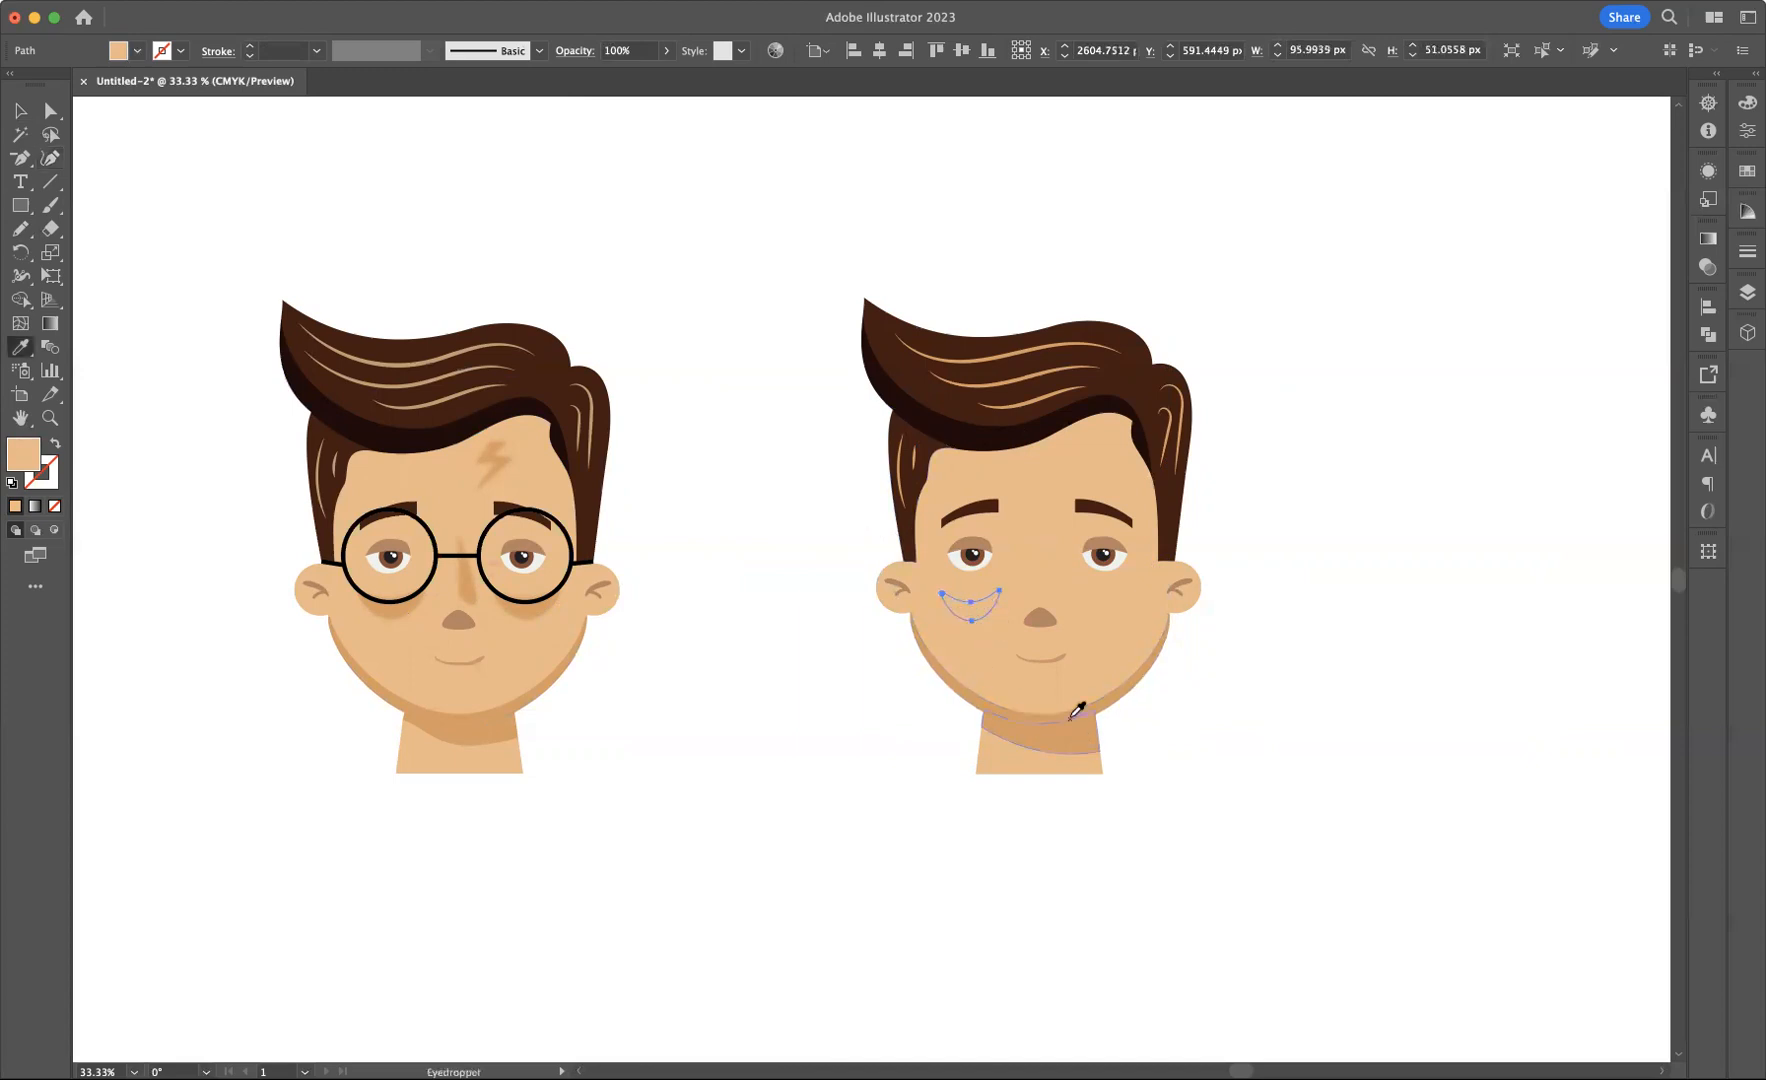
pyautogui.click(1079, 727)
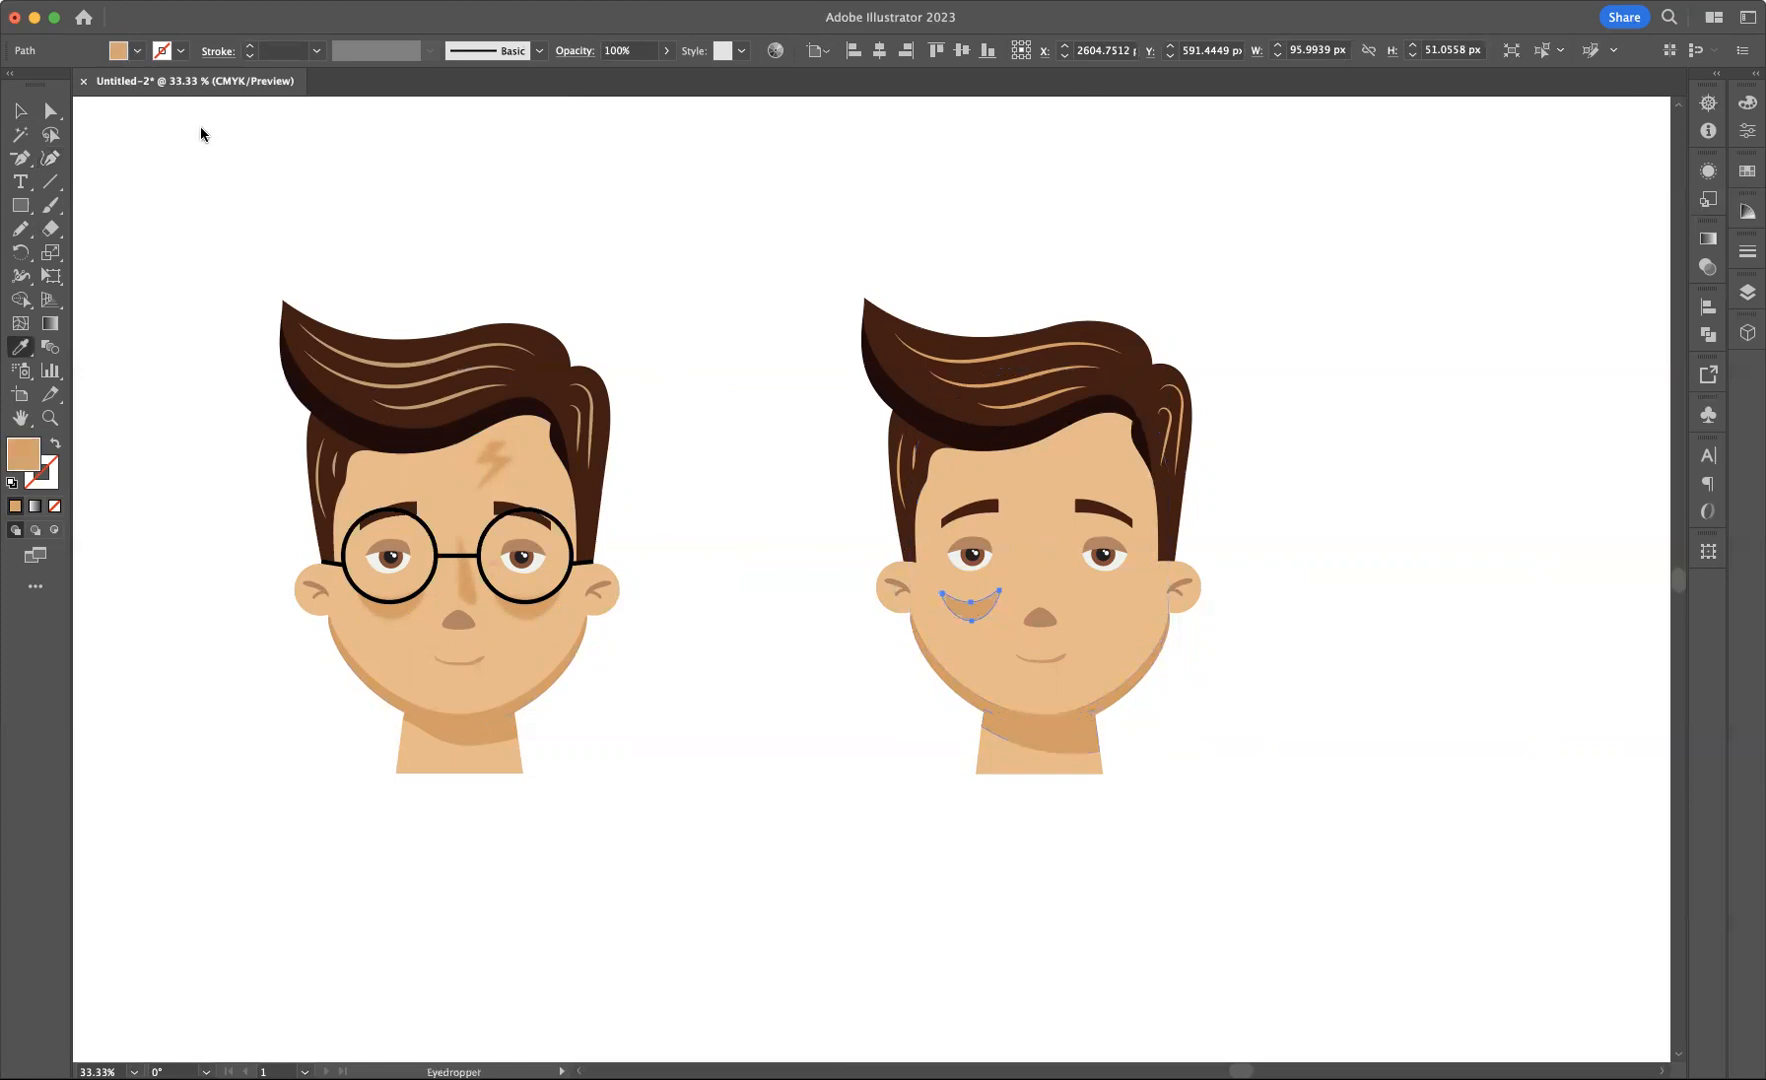
pyautogui.click(22, 111)
pyautogui.click(260, 165)
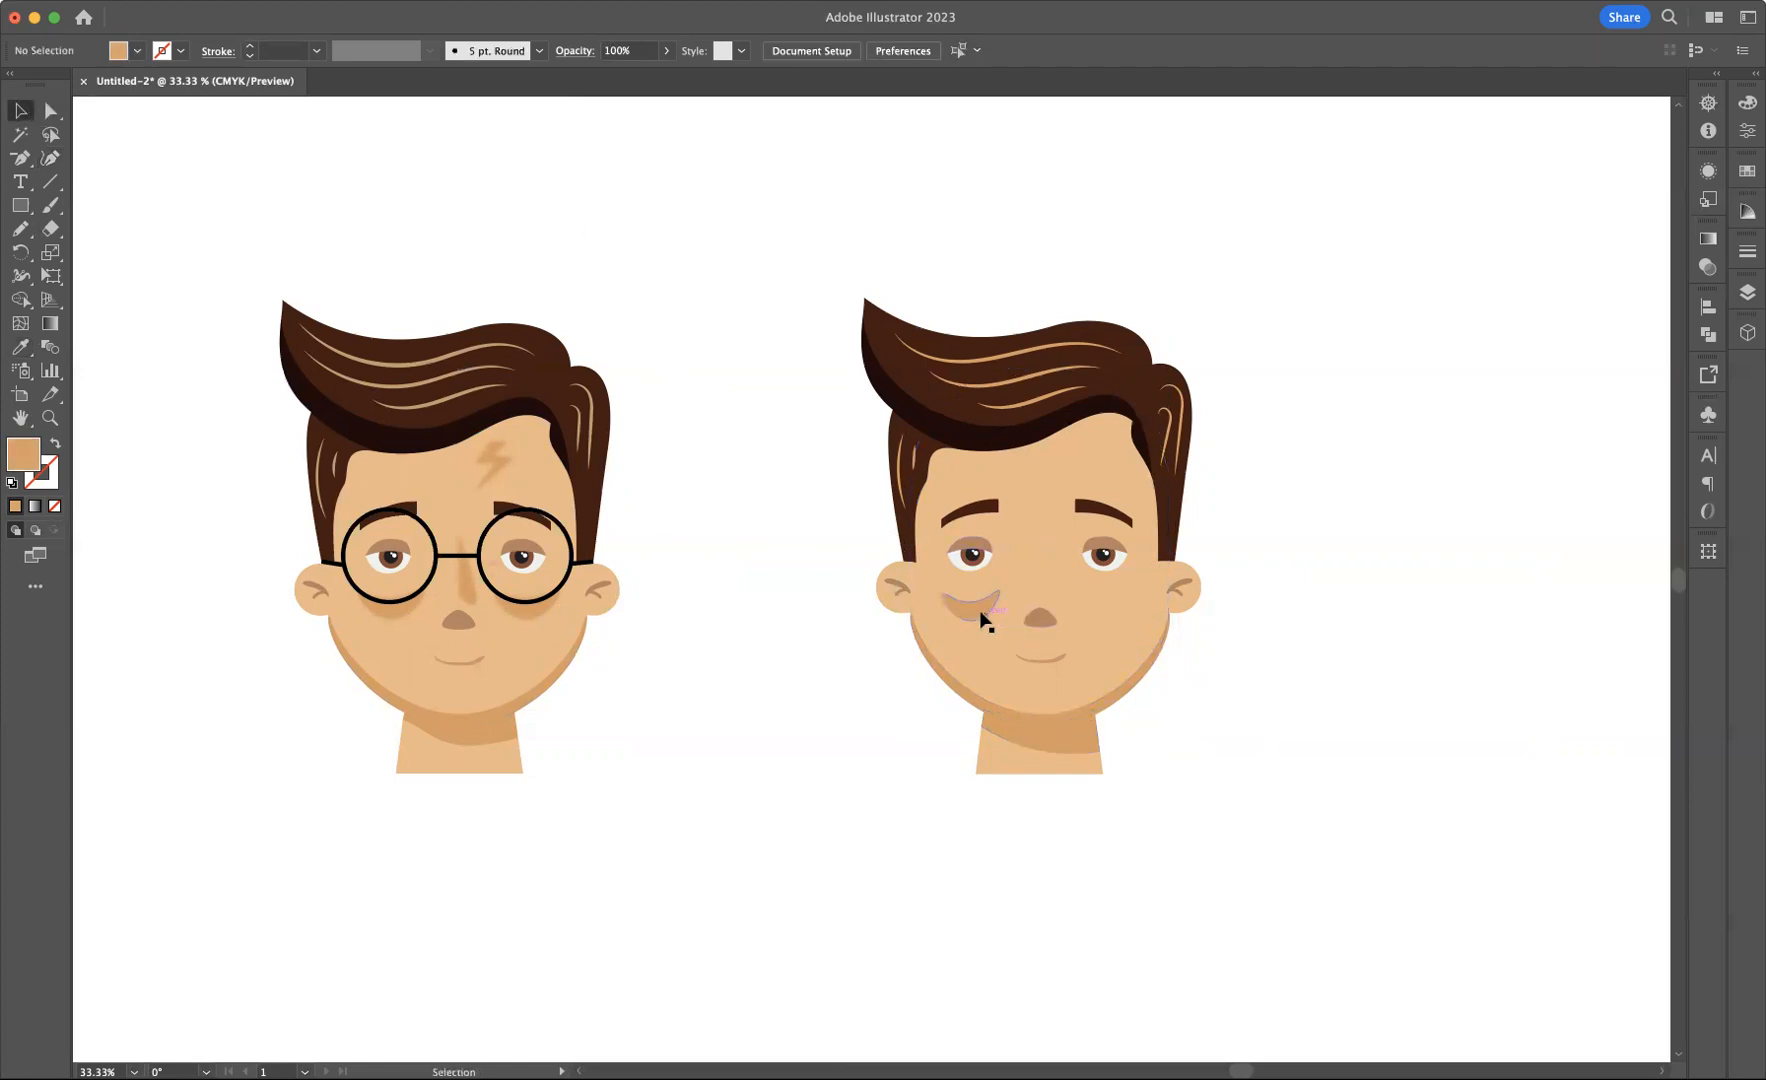
pyautogui.moveTo(975, 608); pyautogui.dragTo(1120, 612)
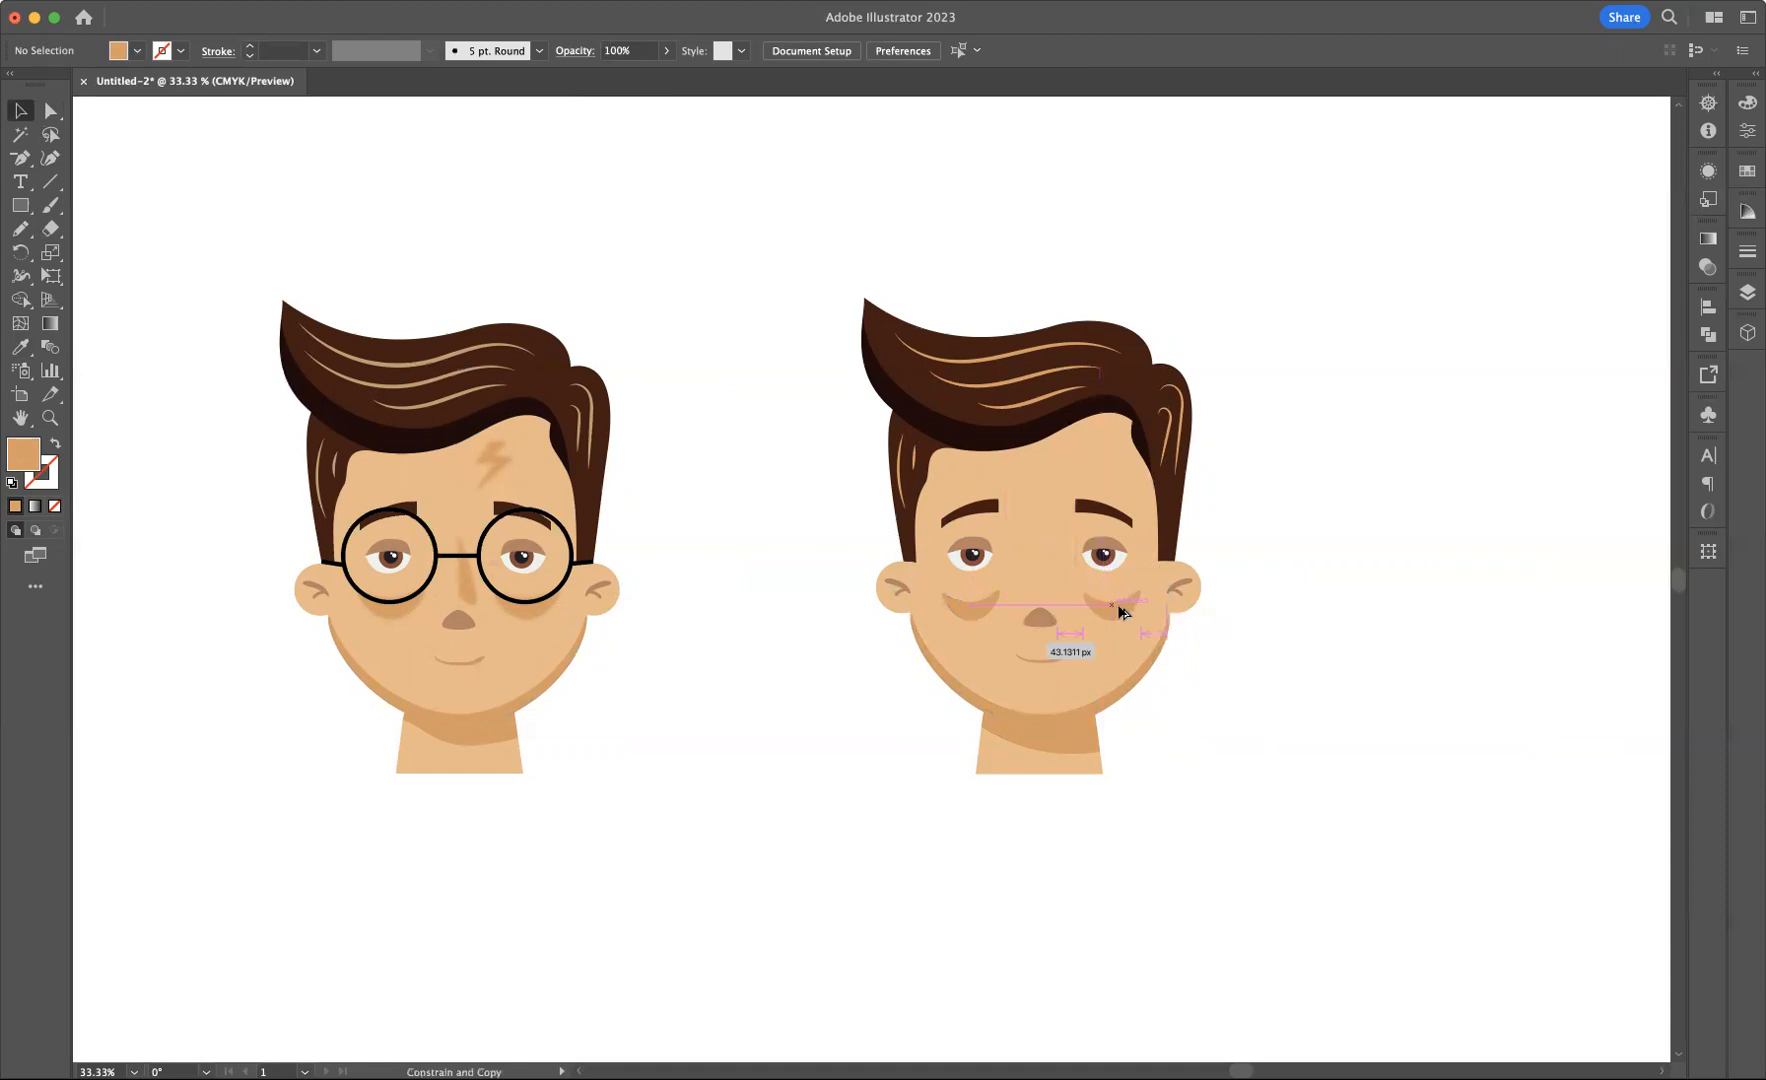
pyautogui.moveTo(1120, 612); pyautogui.dragTo(1121, 611)
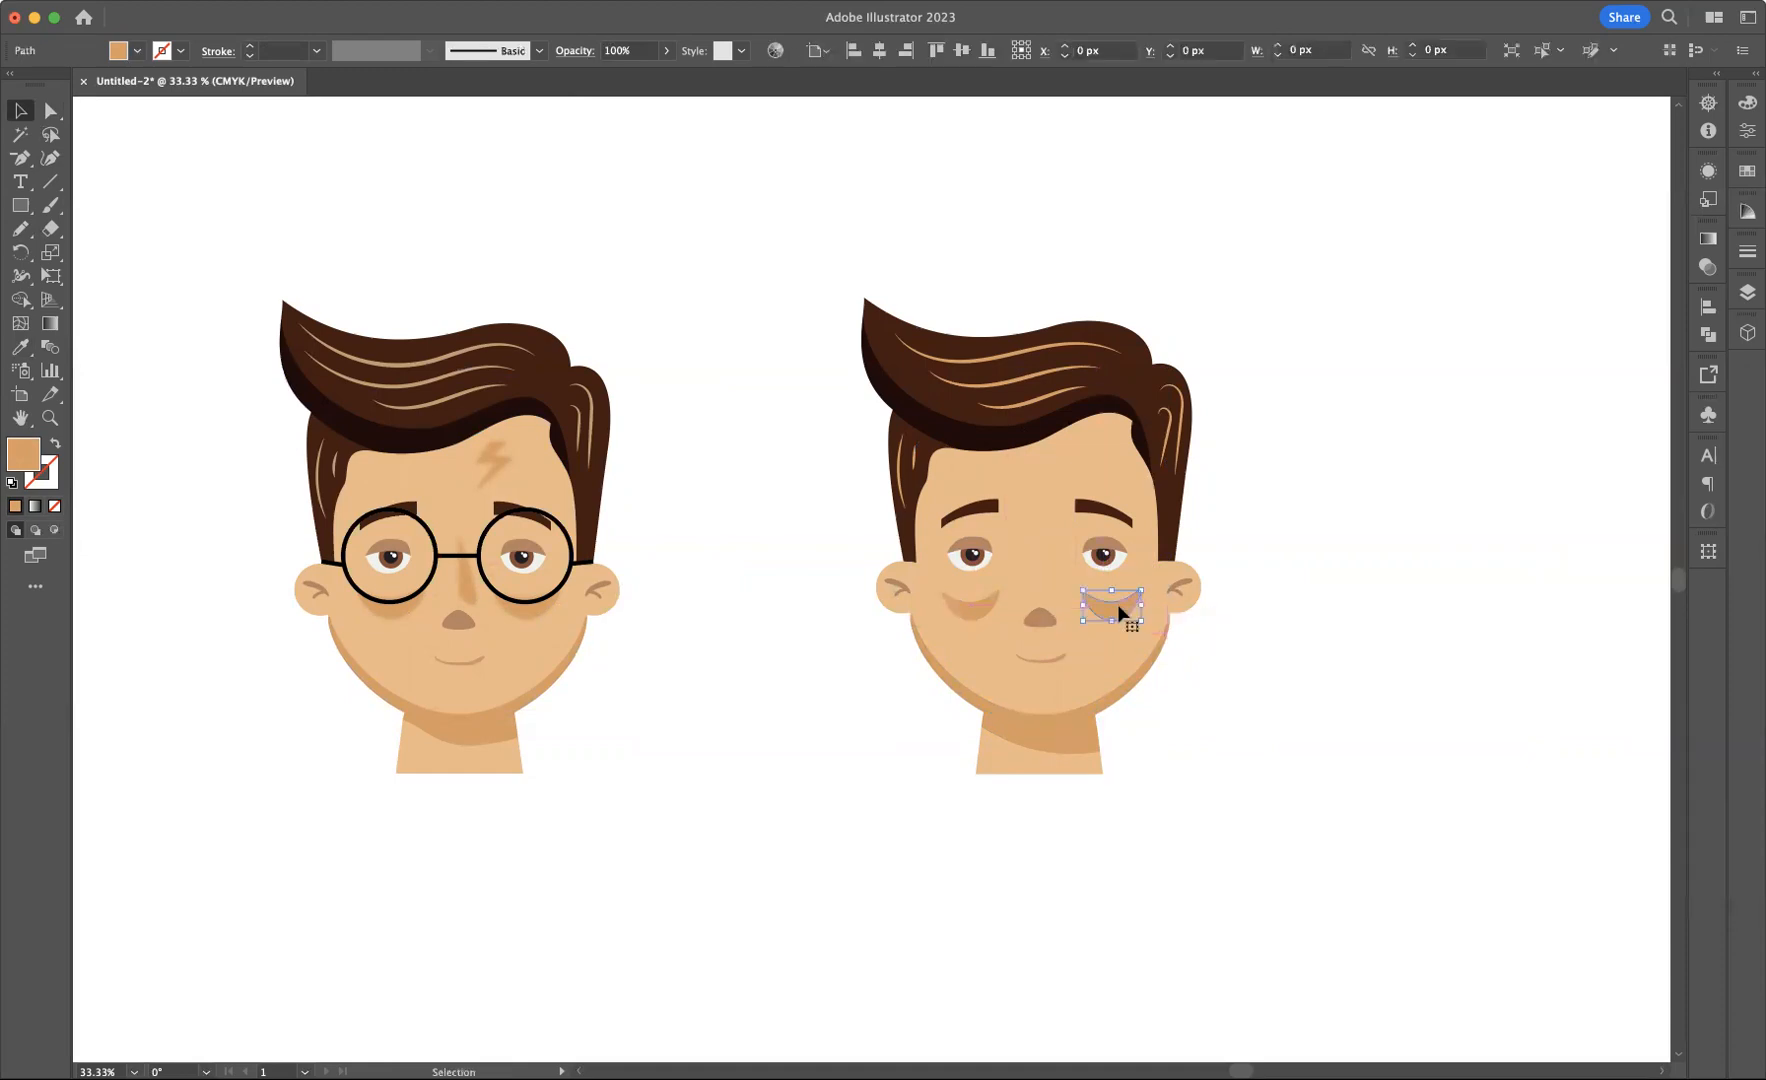
# - Apply a Gaussian Blur with a radius of 12 pixels to both under-eye crescents
pyautogui.keyDown('shift'); pyautogui.click(970, 617); pyautogui.keyUp('shift')
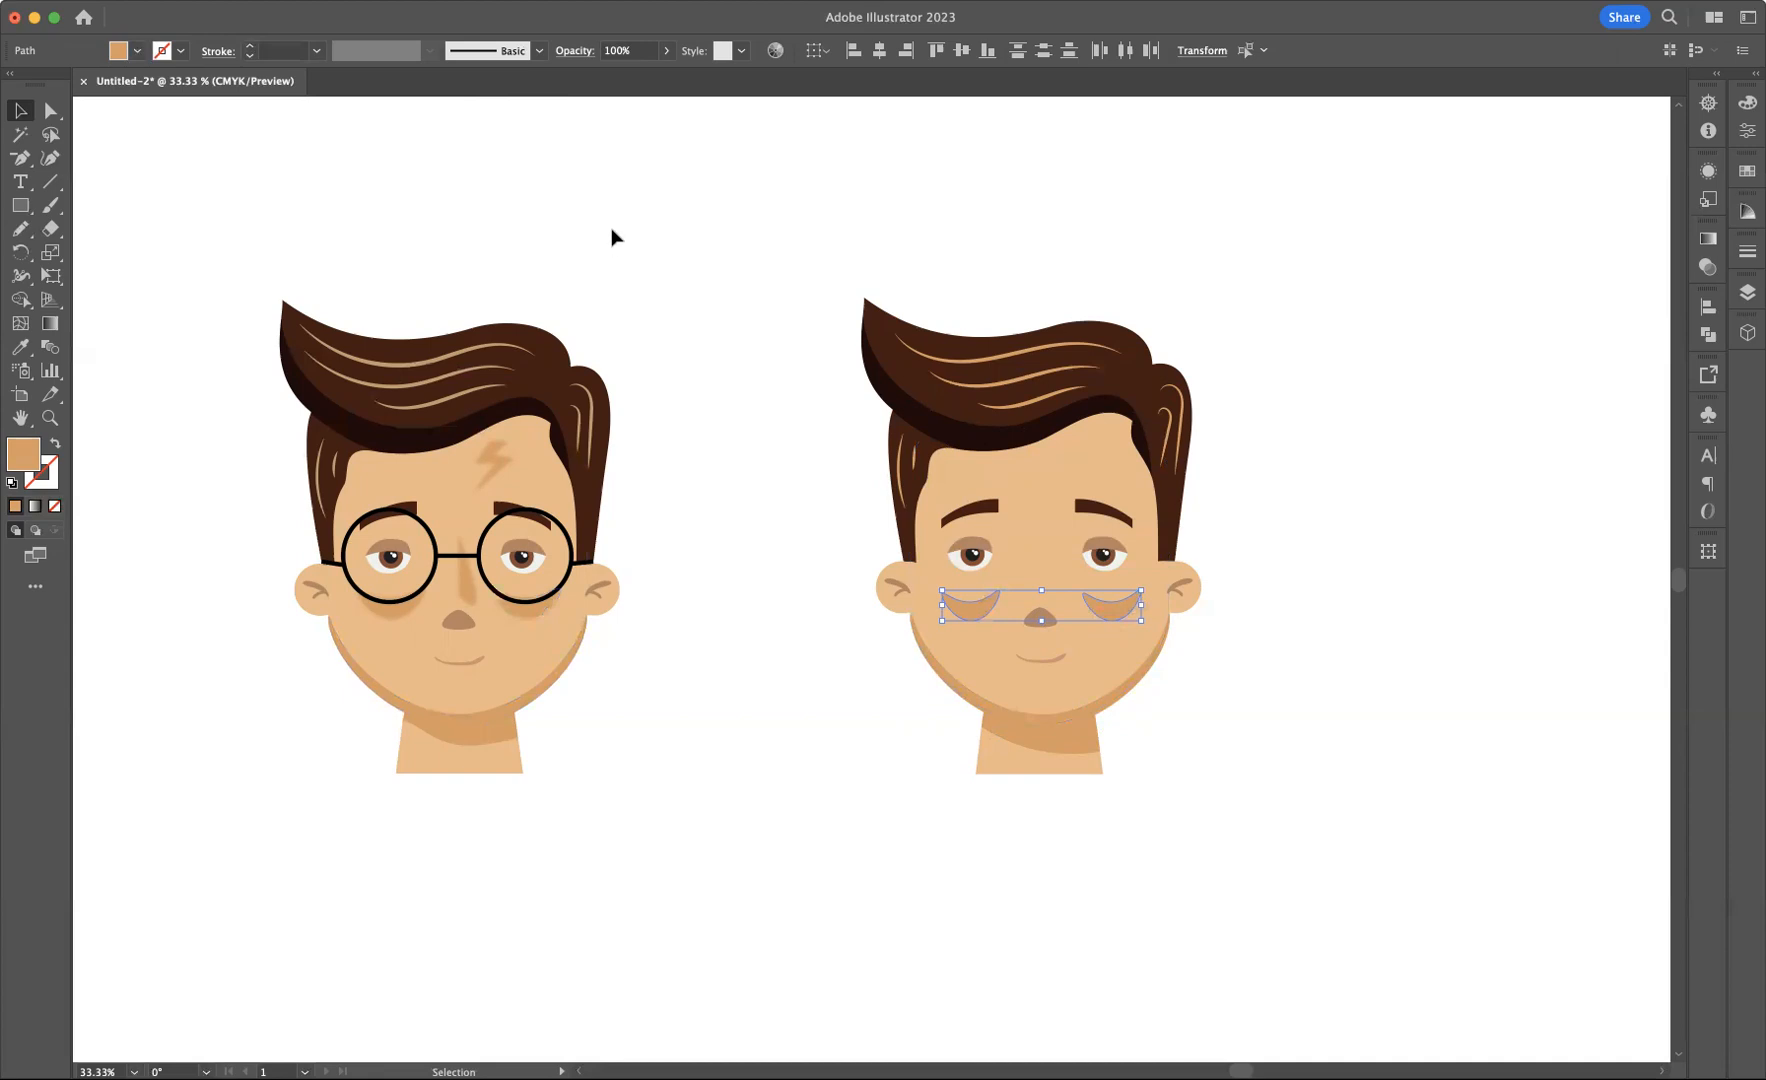
pyautogui.click(400, 2)
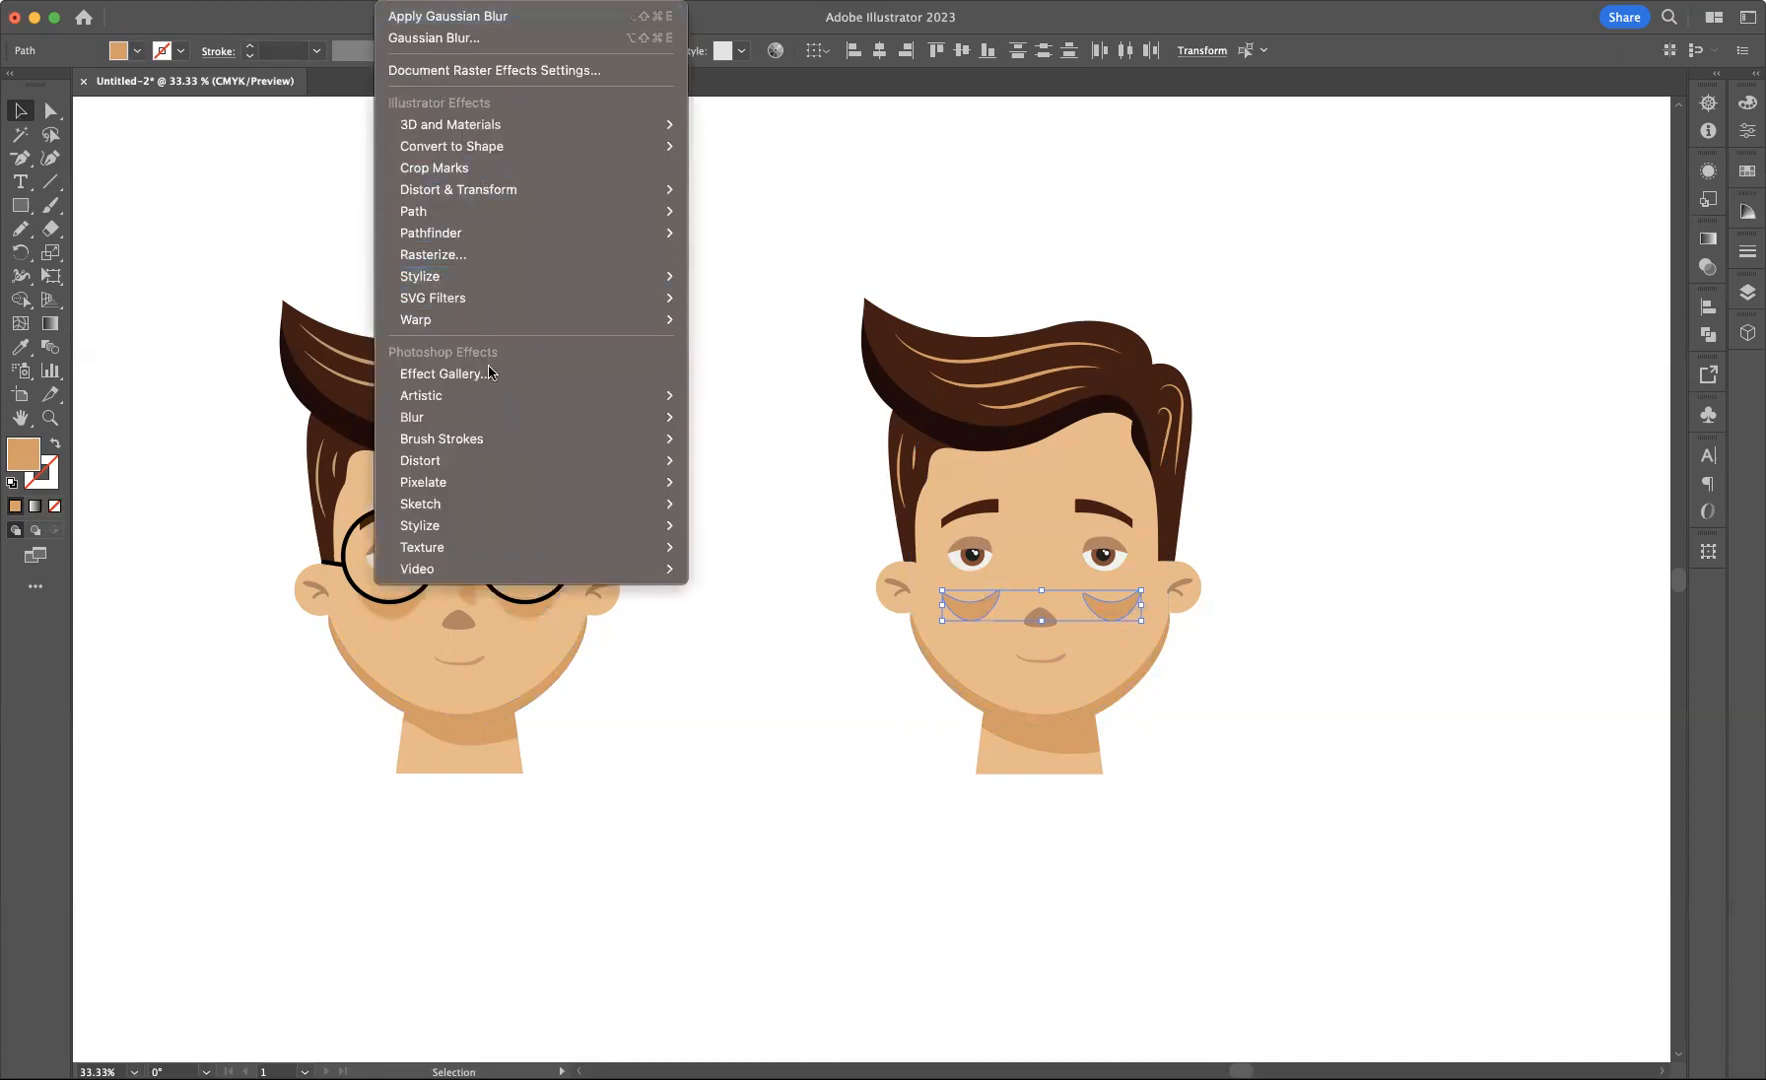
pyautogui.moveTo(585, 421)
pyautogui.click(726, 417)
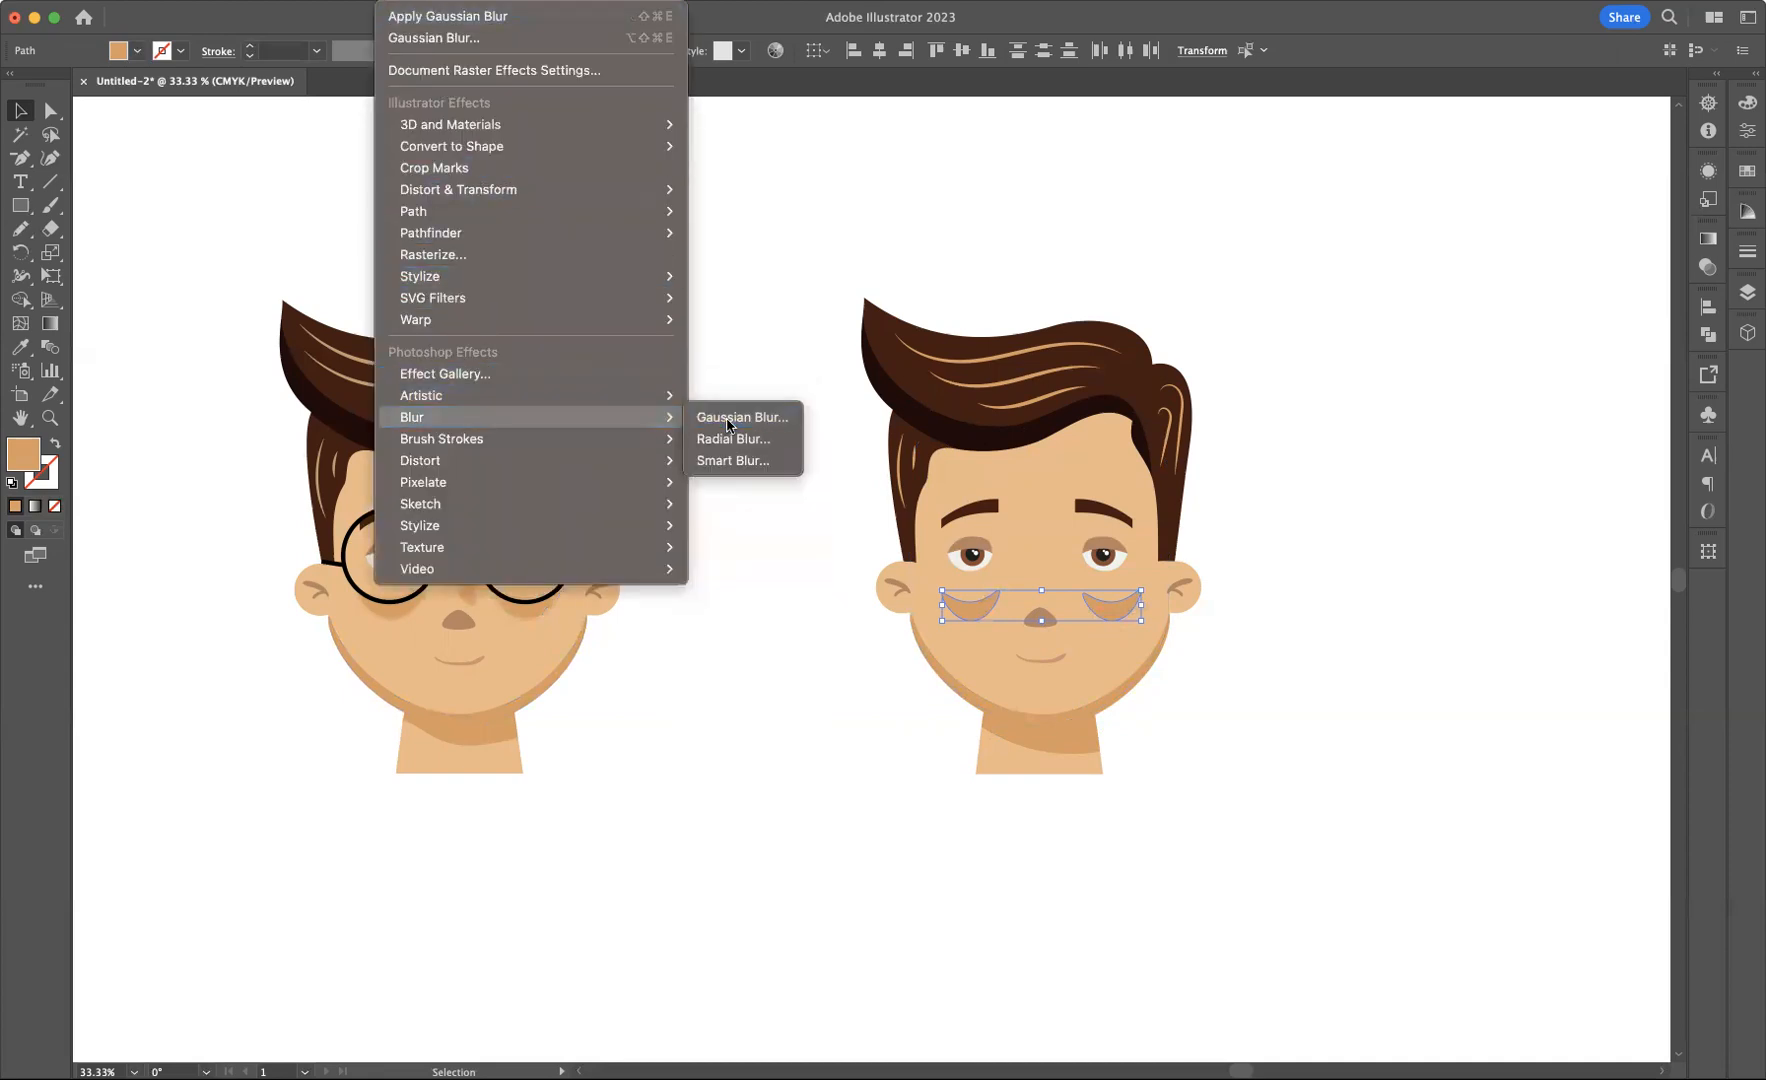
pyautogui.moveTo(830, 470); pyautogui.dragTo(1394, 491)
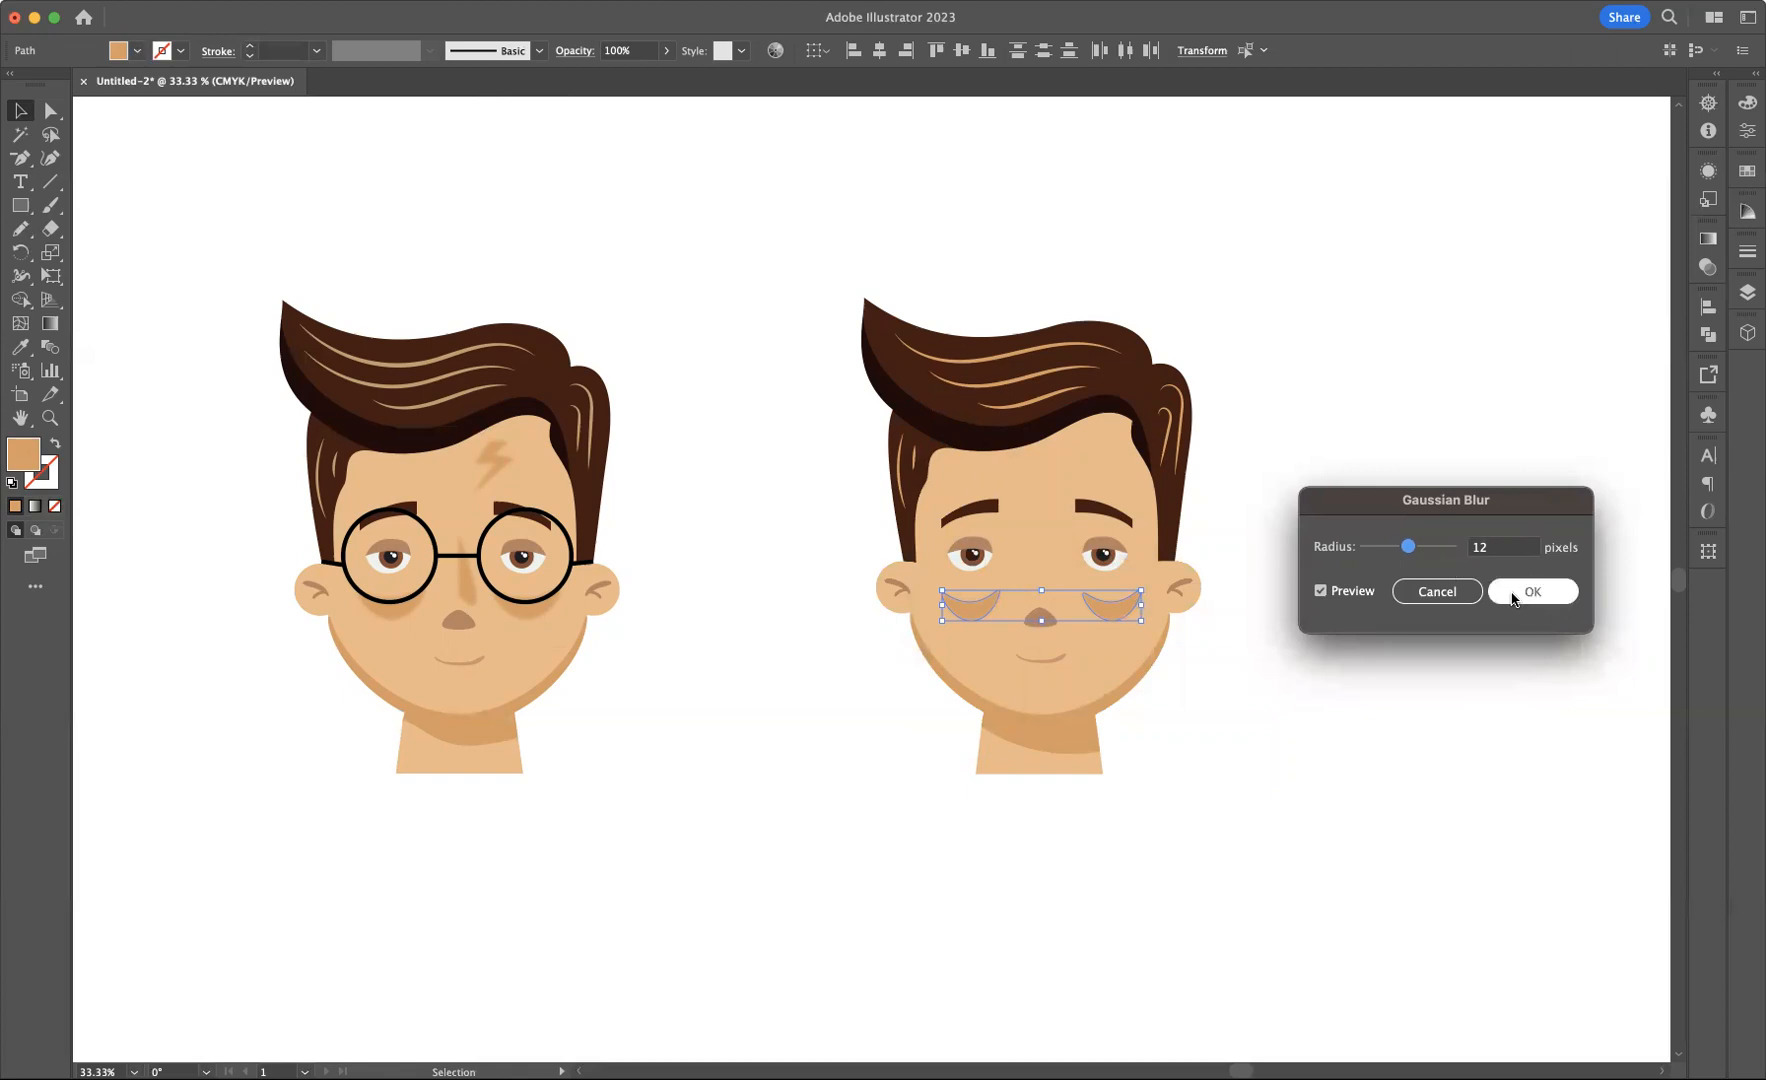
pyautogui.click(1546, 594)
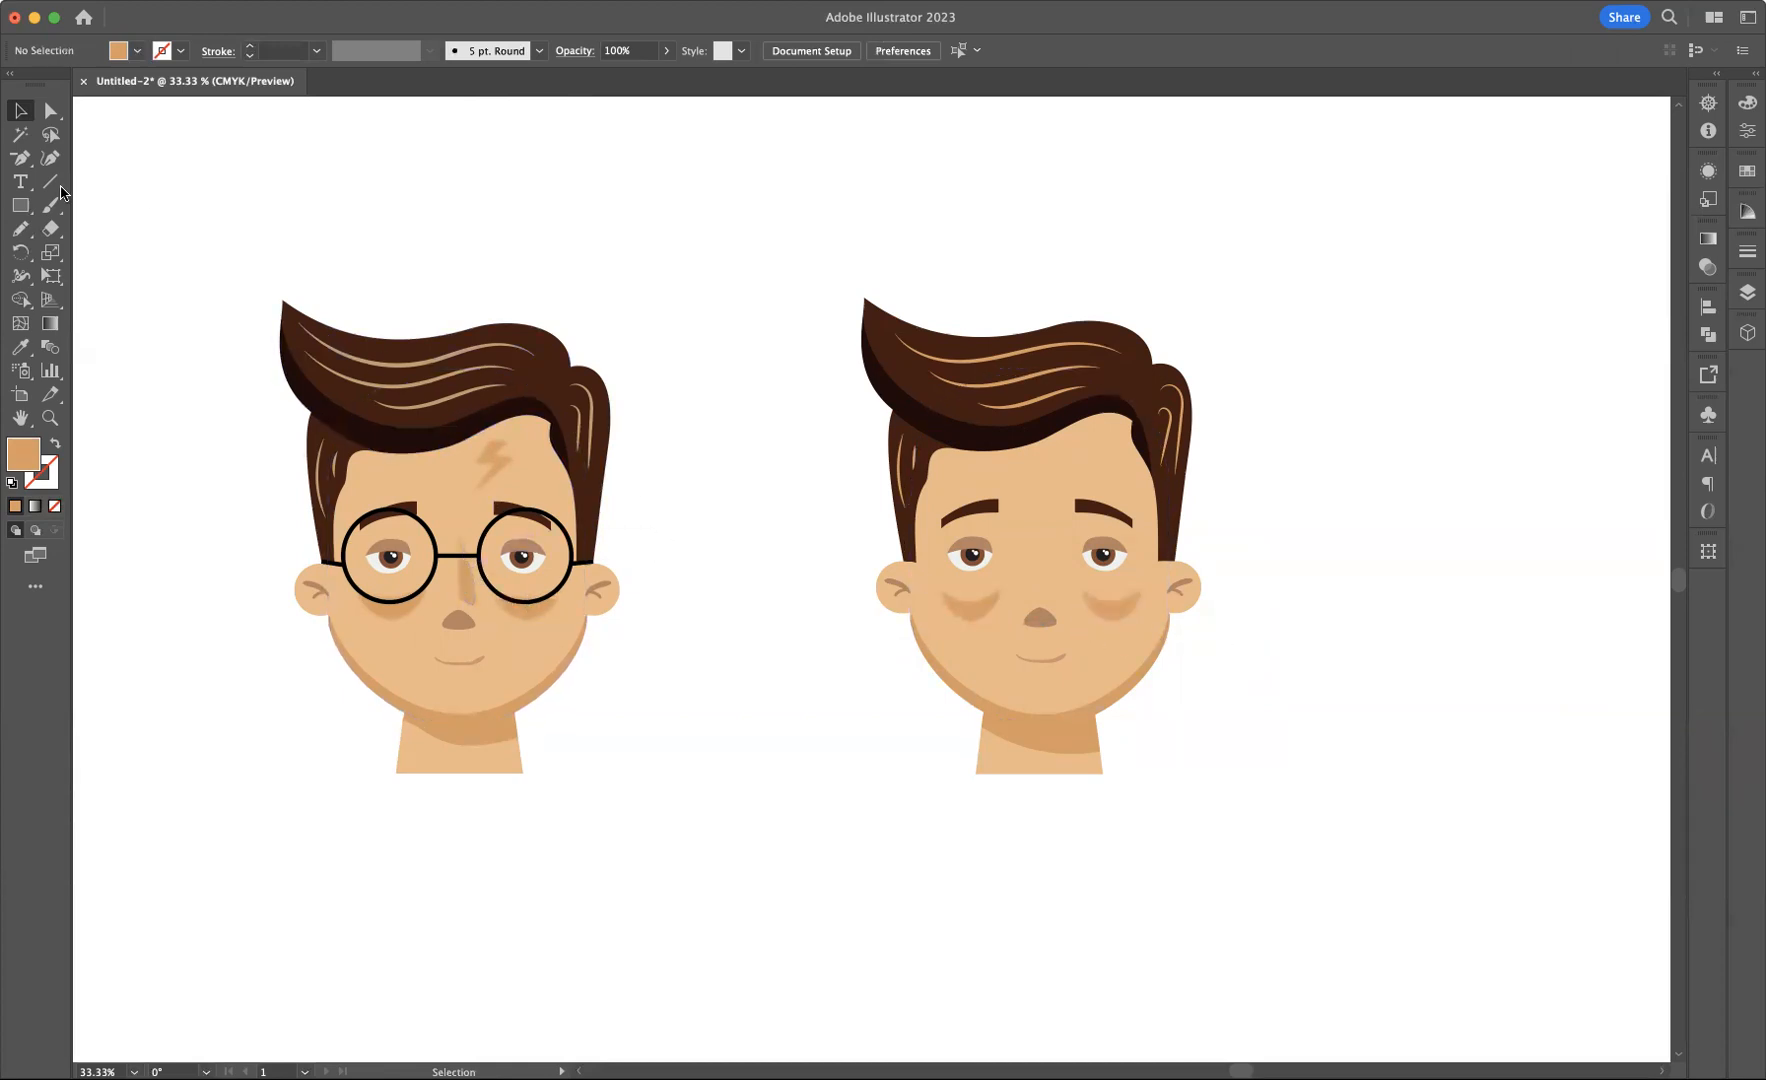
# - Draw a closed, narrow triangular nose shadow about 37 by 110 px with the Curvature tool, from between the eyes down to the nose
pyautogui.click(50, 158)
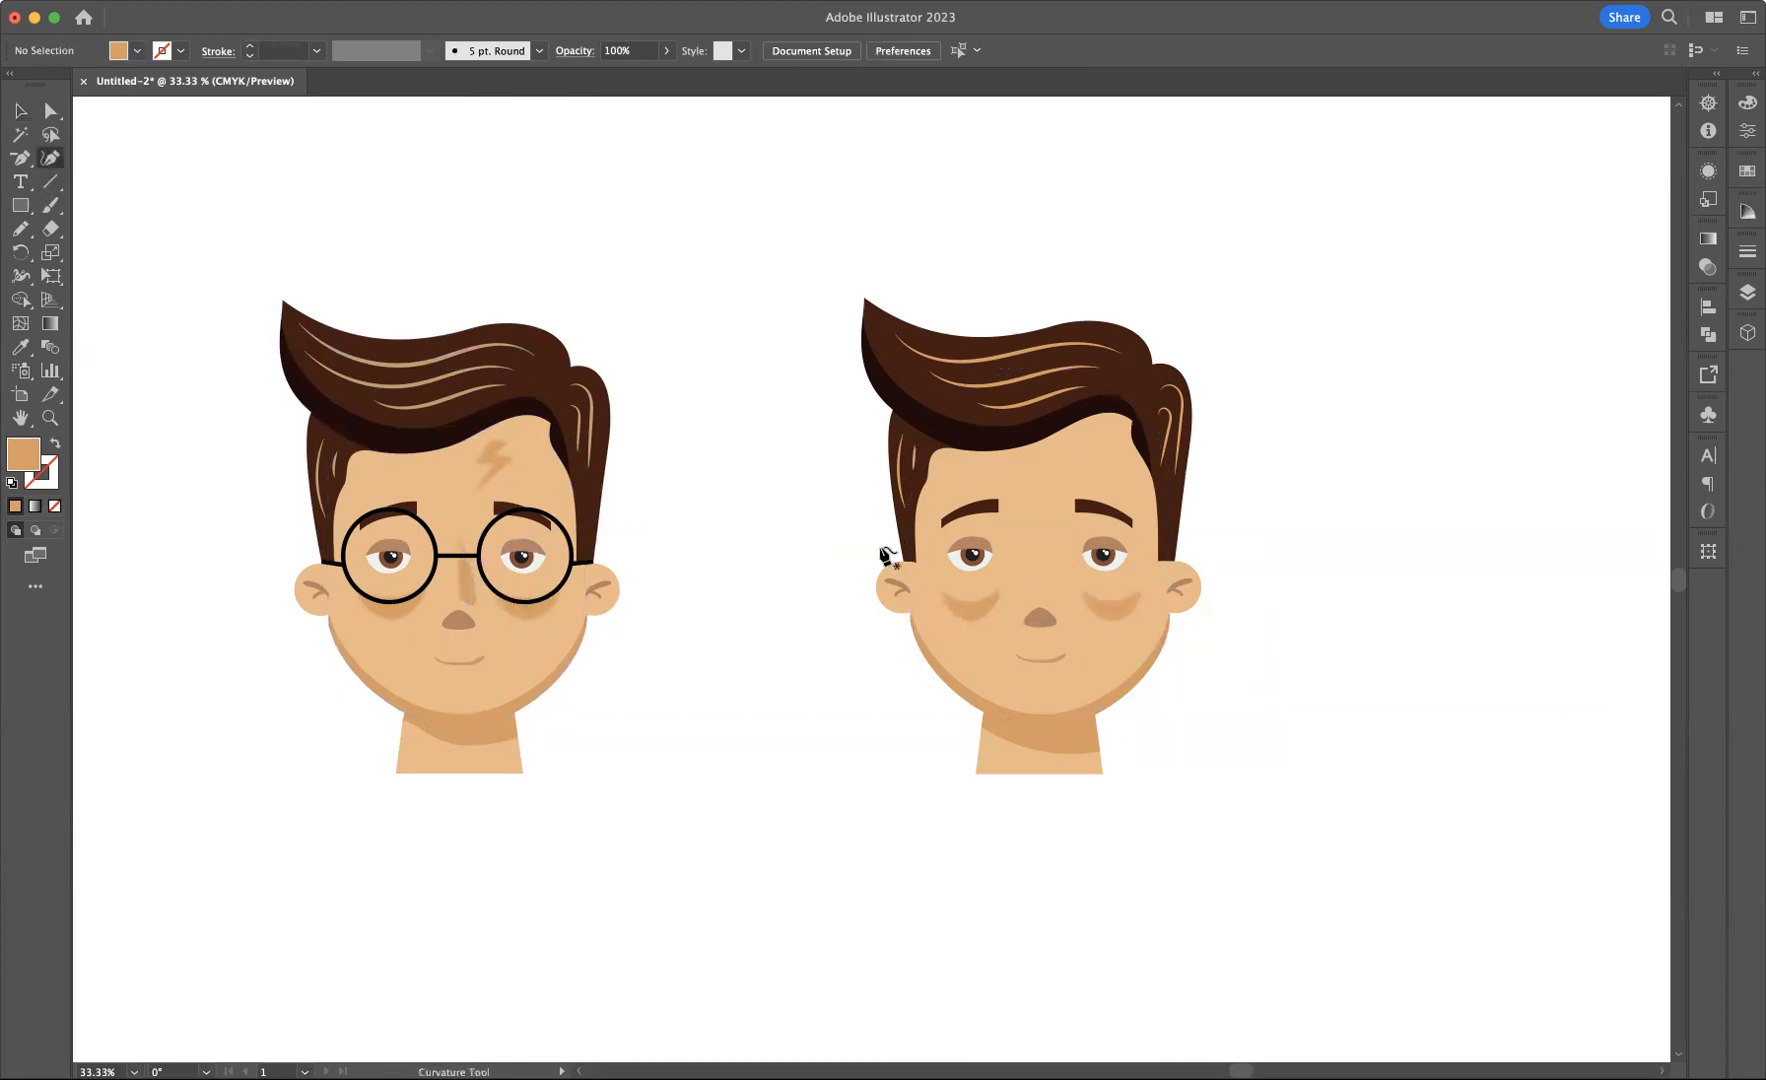
pyautogui.click(1039, 532)
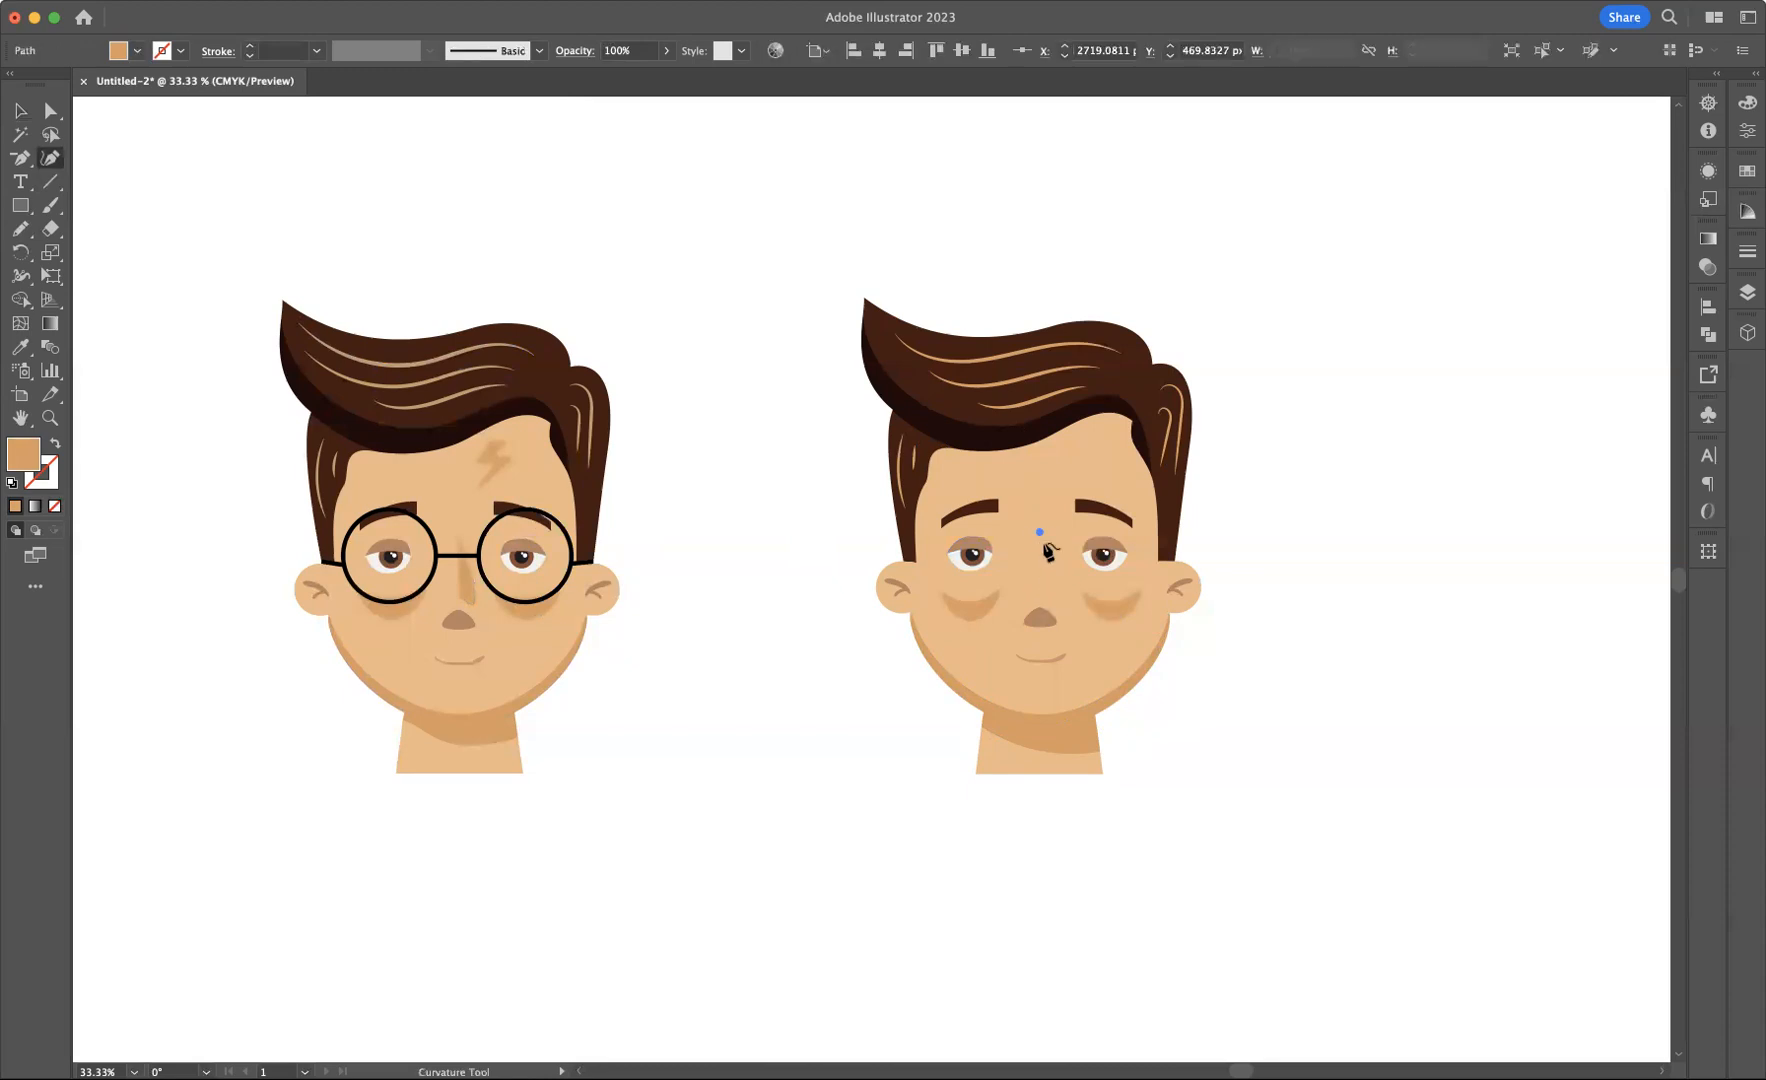
pyautogui.click(1040, 593)
pyautogui.click(1058, 597)
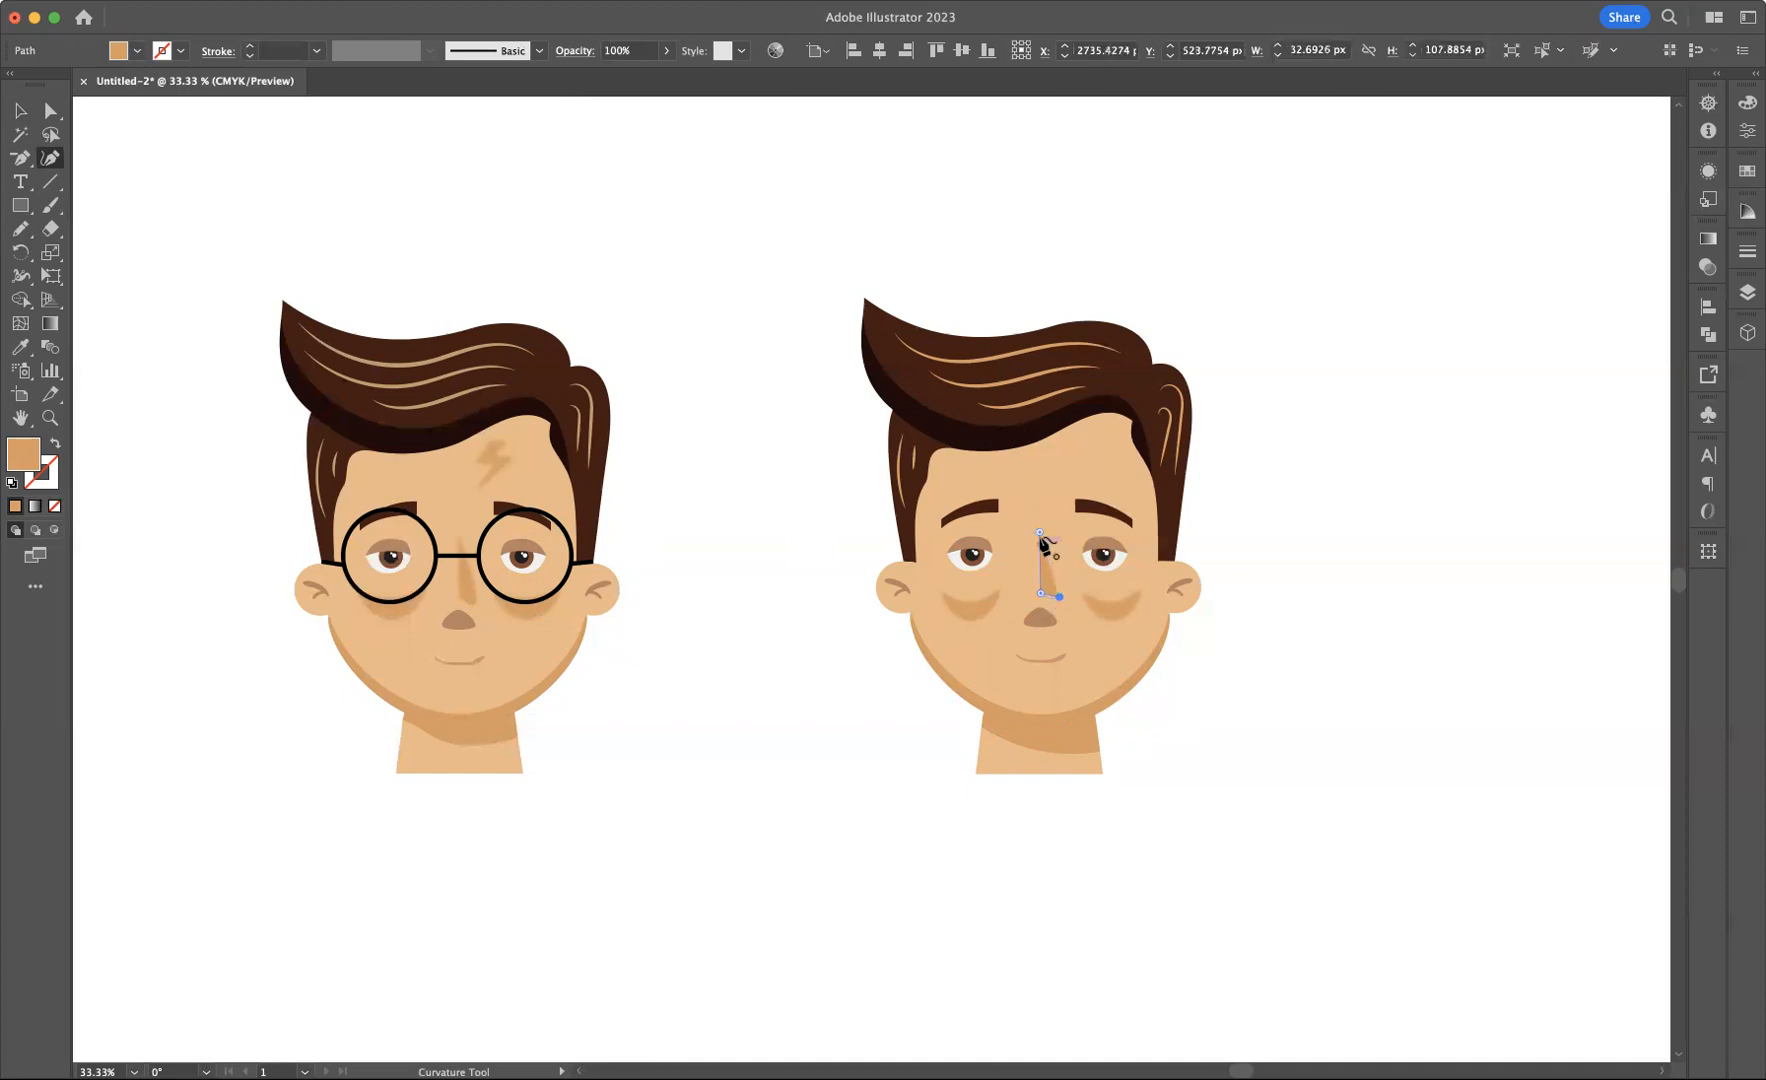
pyautogui.click(1041, 533)
# - Apply a Gaussian Blur with a radius of 12 pixels to the nose shadow
pyautogui.click(400, 2)
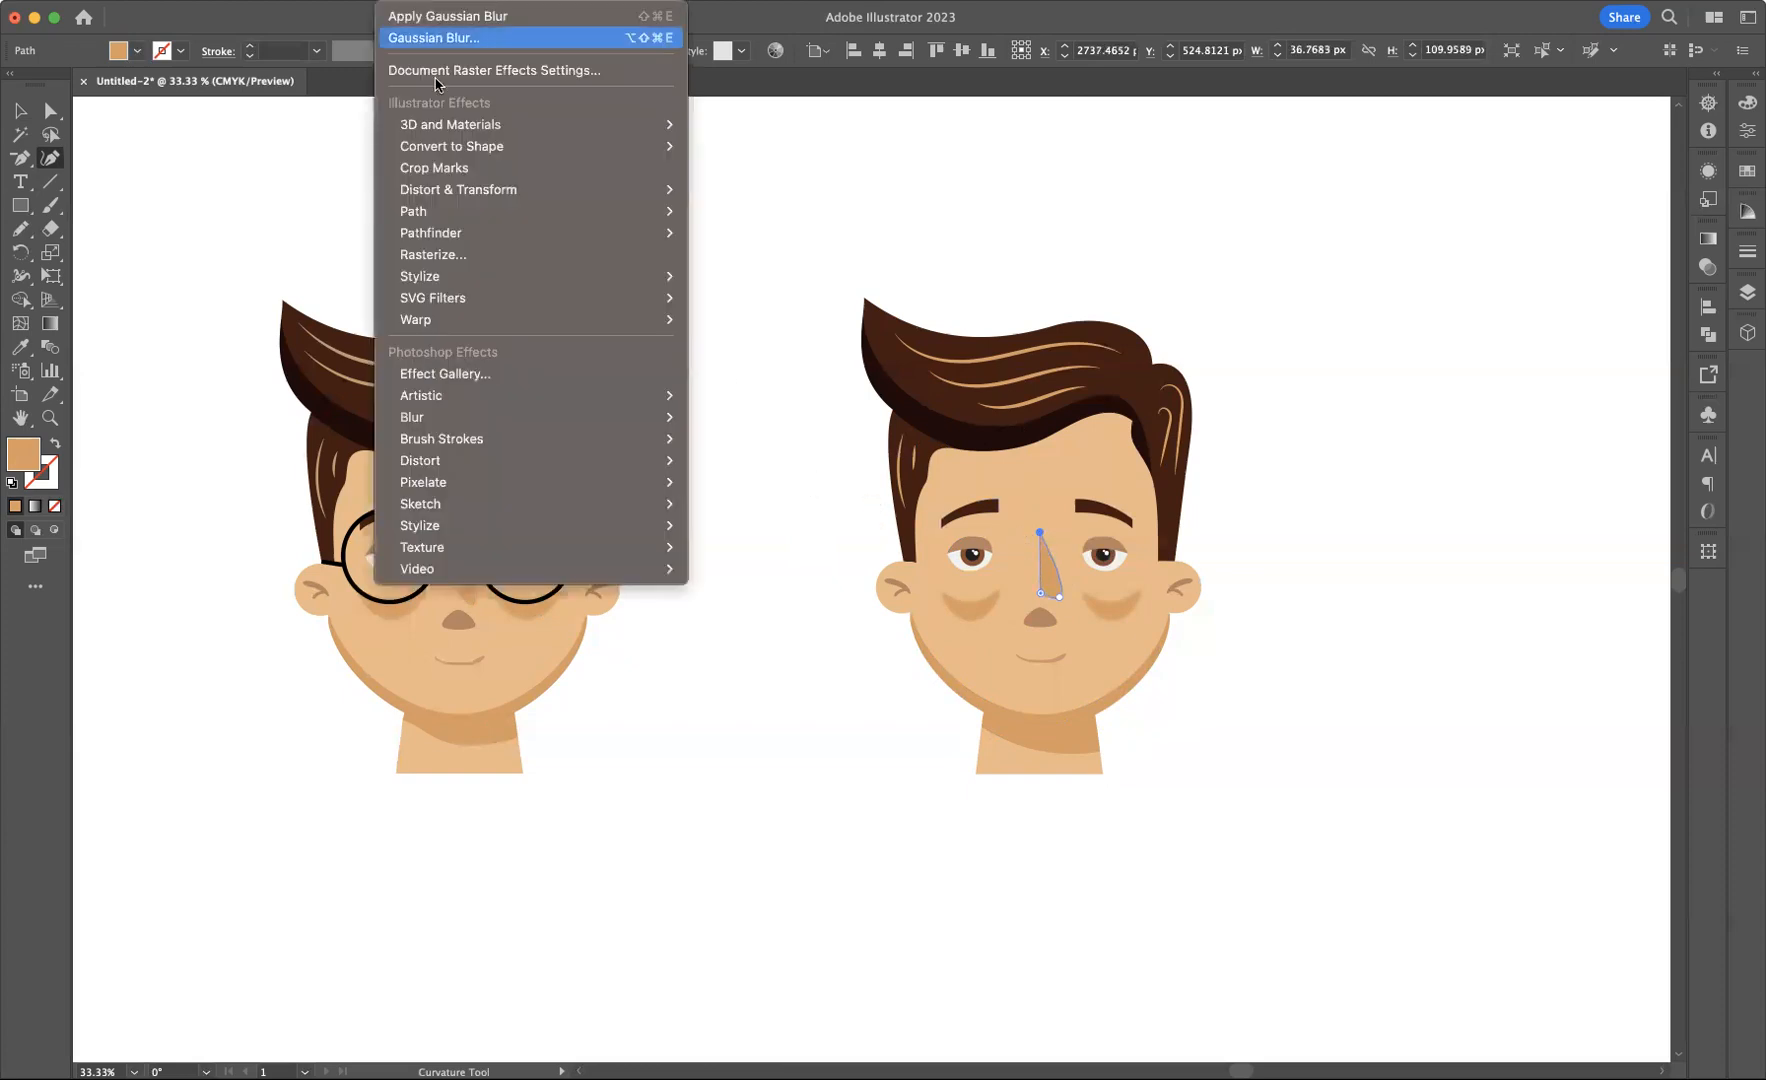
pyautogui.moveTo(493, 419)
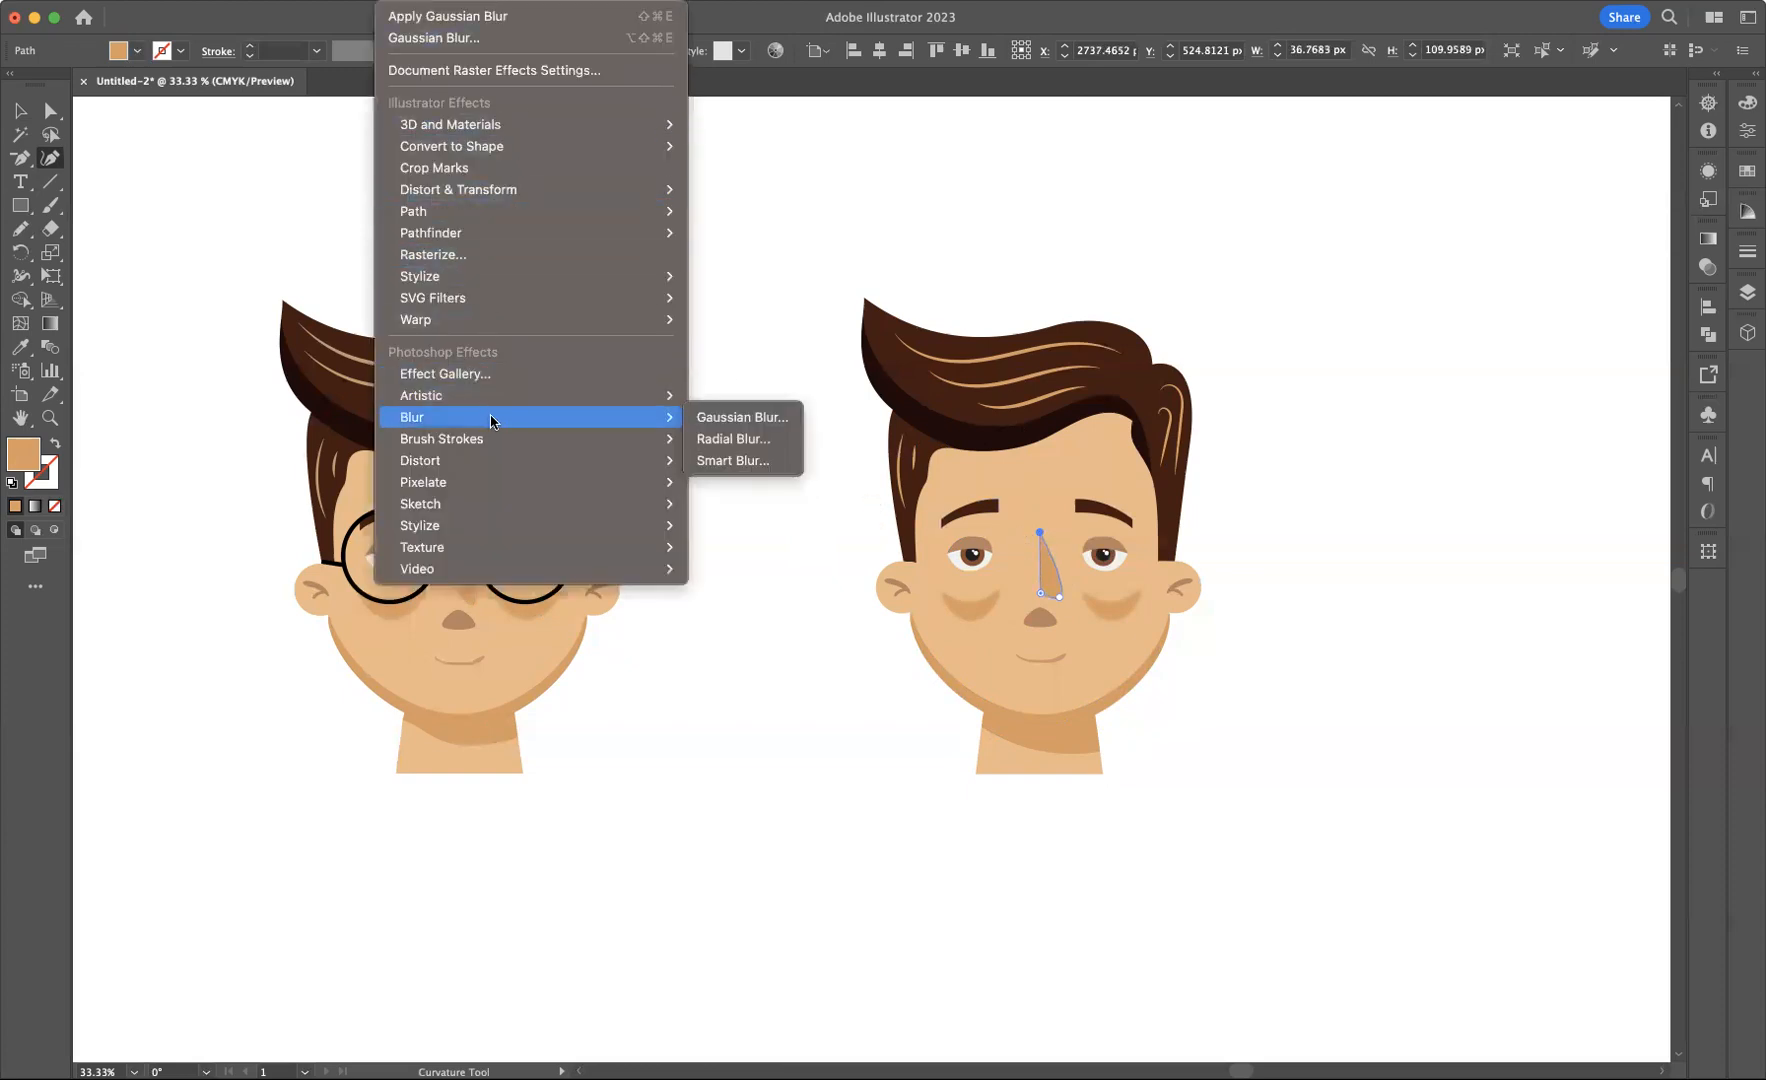
pyautogui.click(735, 418)
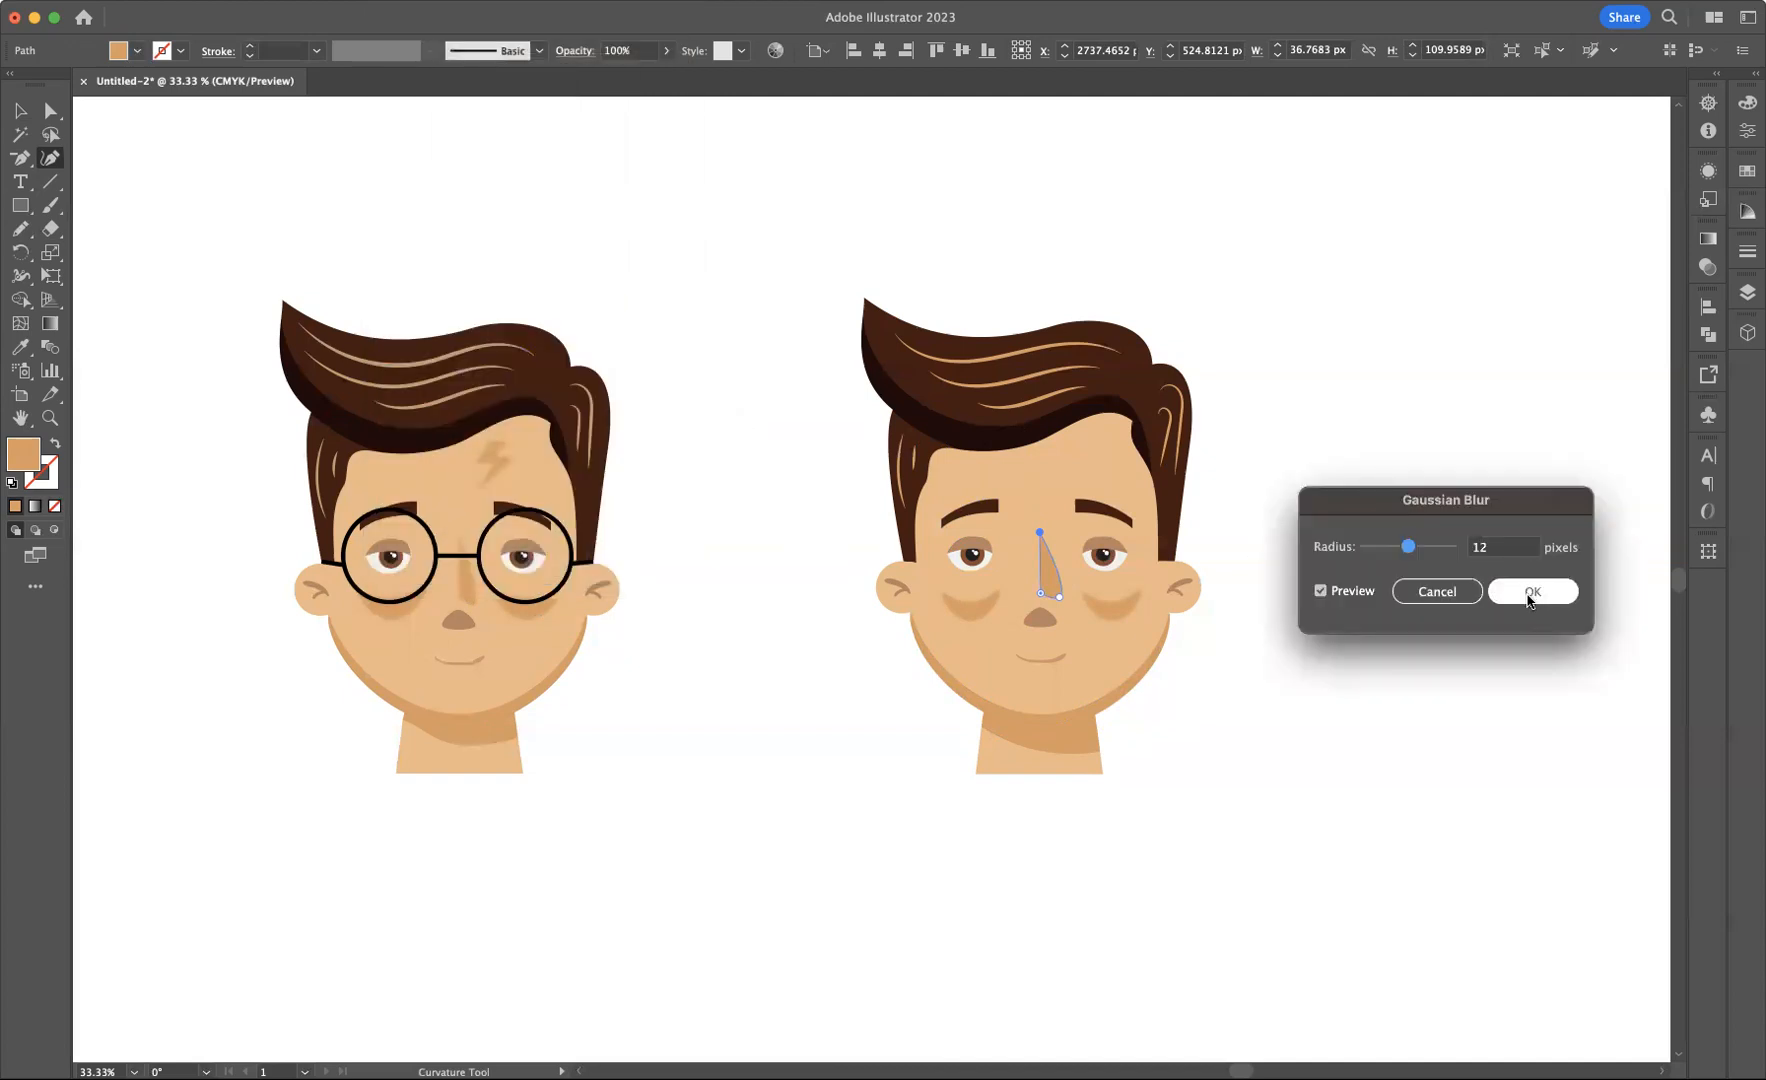
pyautogui.click(1529, 596)
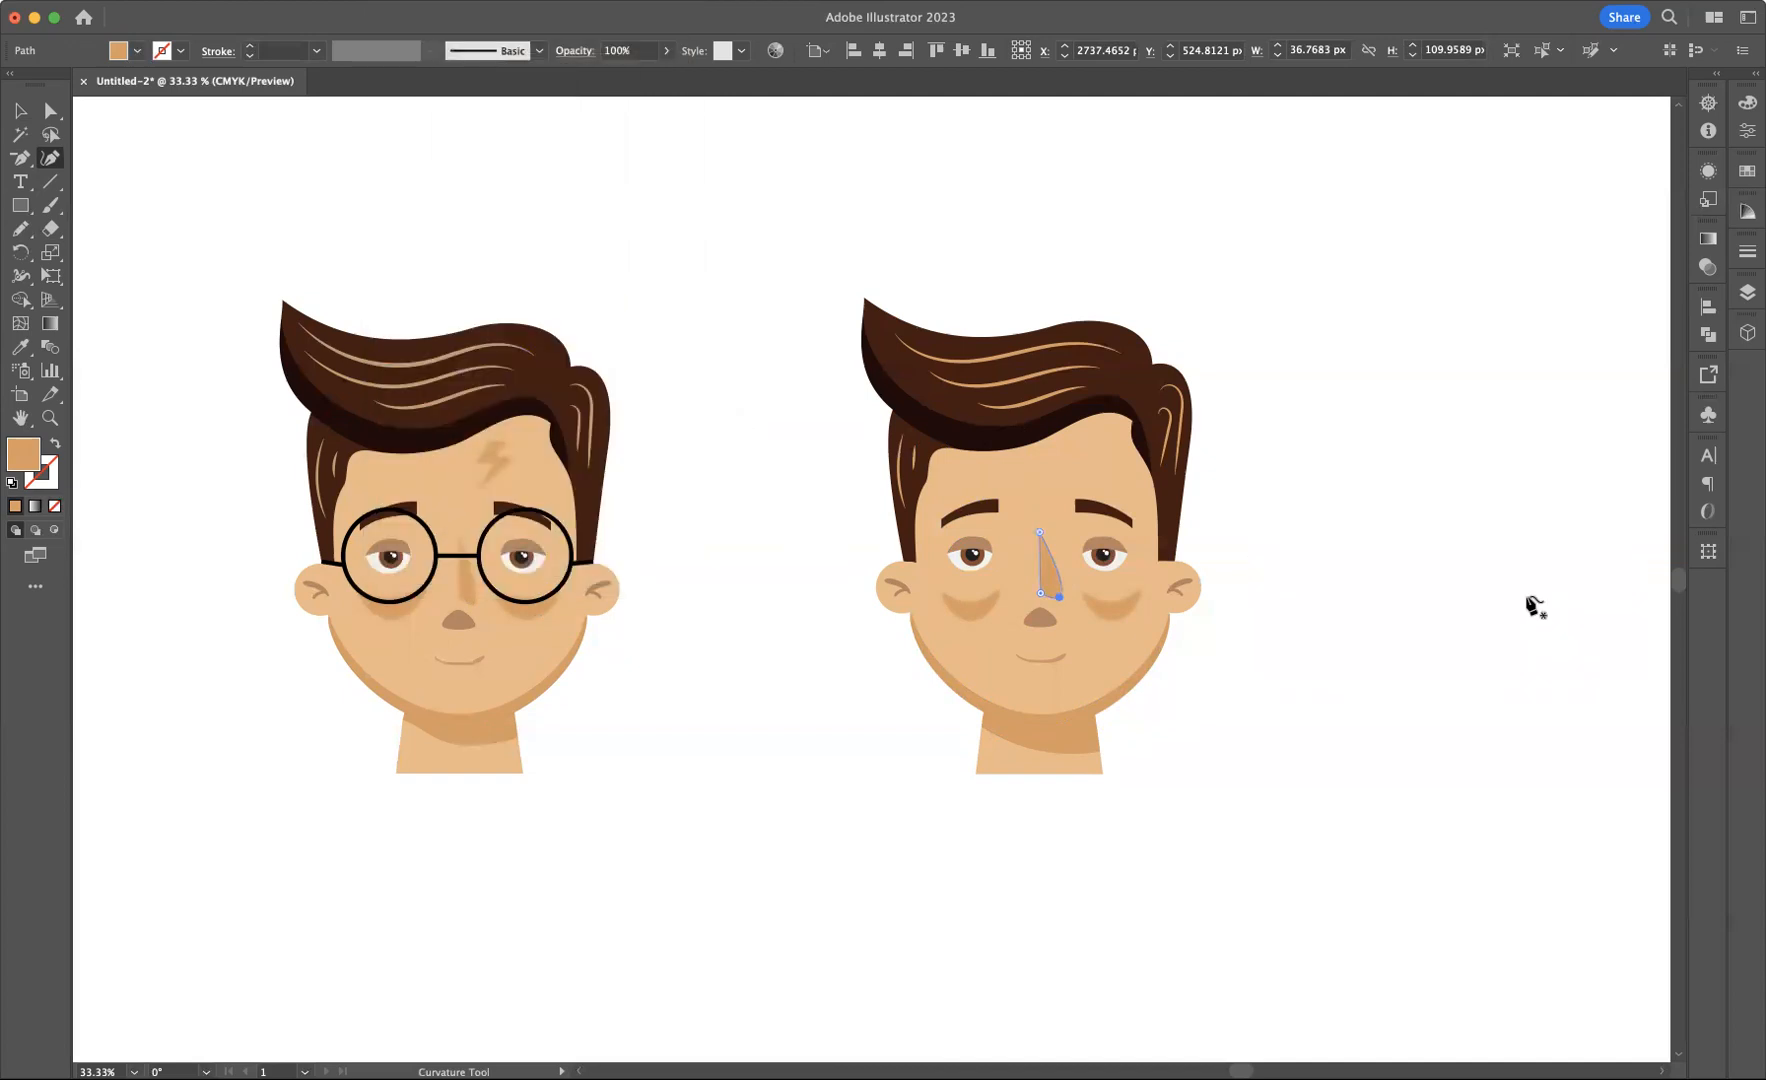
pyautogui.click(20, 110)
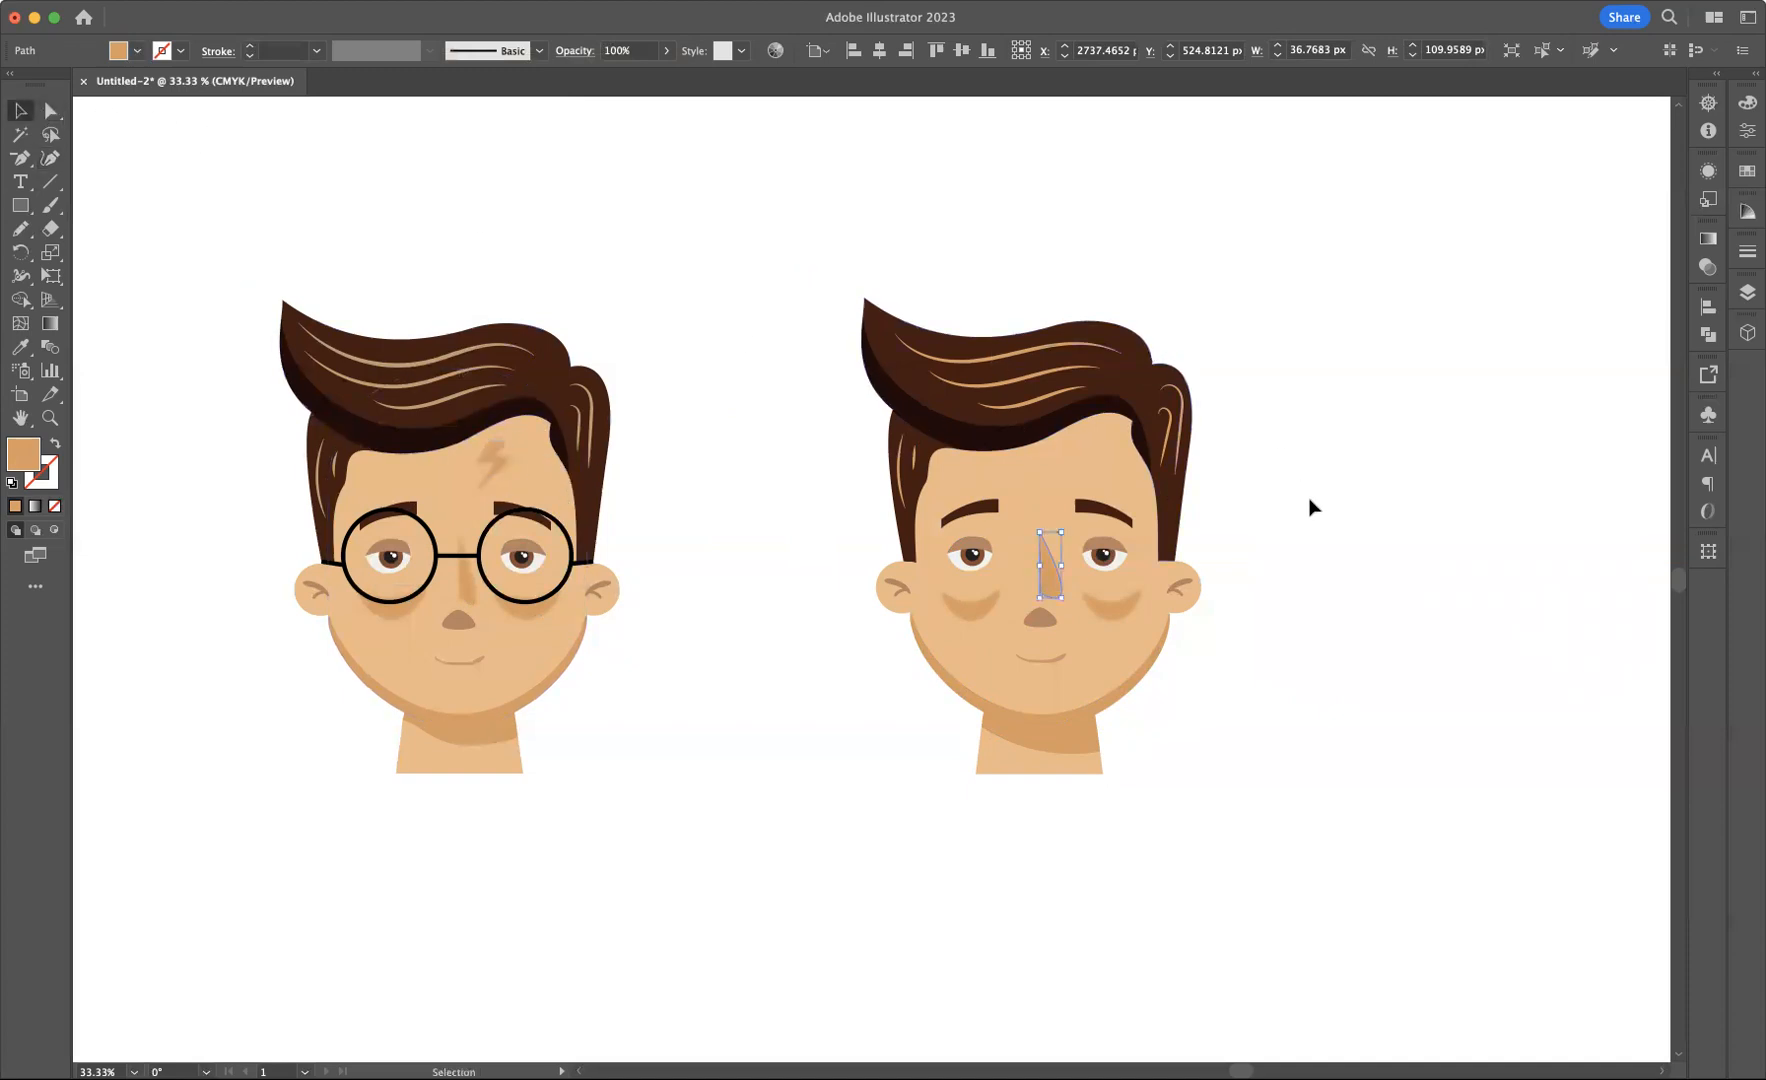
# - Draw a closed lightning bolt about 141 by 217 px with the Pen tool in the empty area beside the plain head
pyautogui.hscroll(5, 1330, 516)
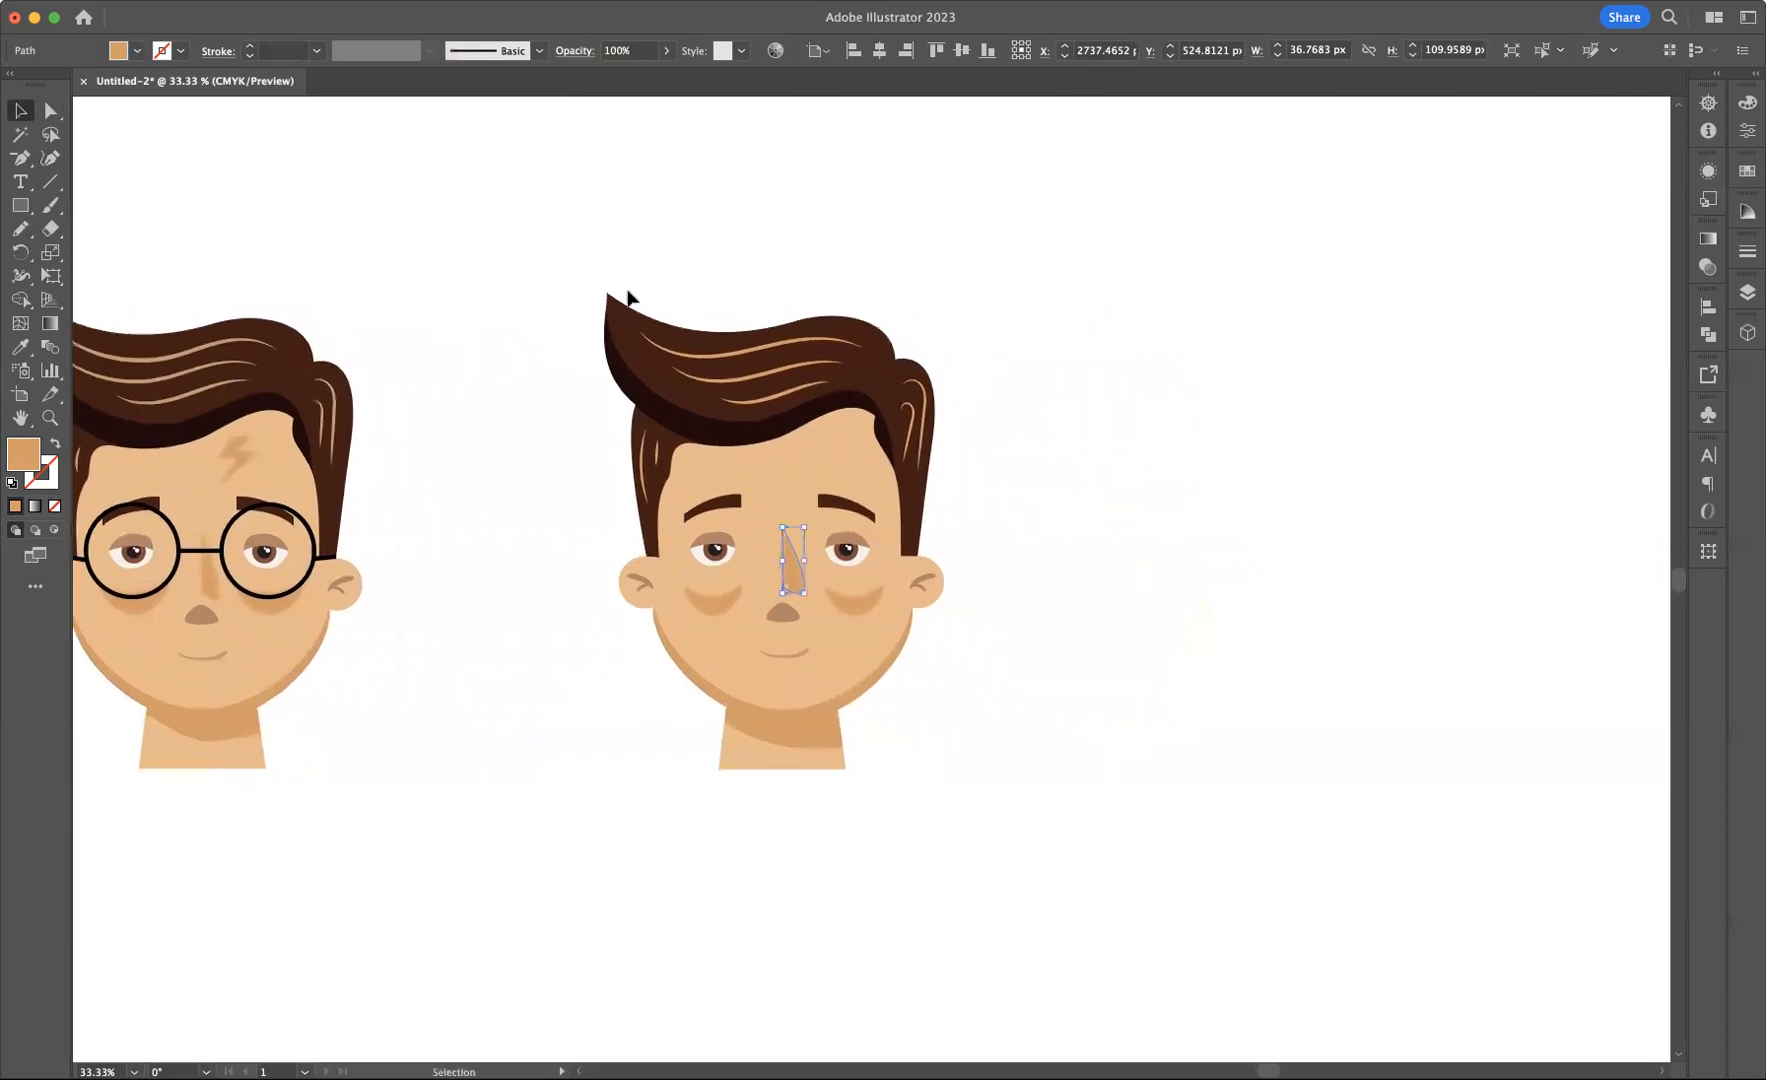
pyautogui.moveTo(22, 159); pyautogui.dragTo(70, 155)
pyautogui.click(1104, 401)
pyautogui.moveTo(1068, 462); pyautogui.dragTo(1110, 468)
pyautogui.click(1111, 465)
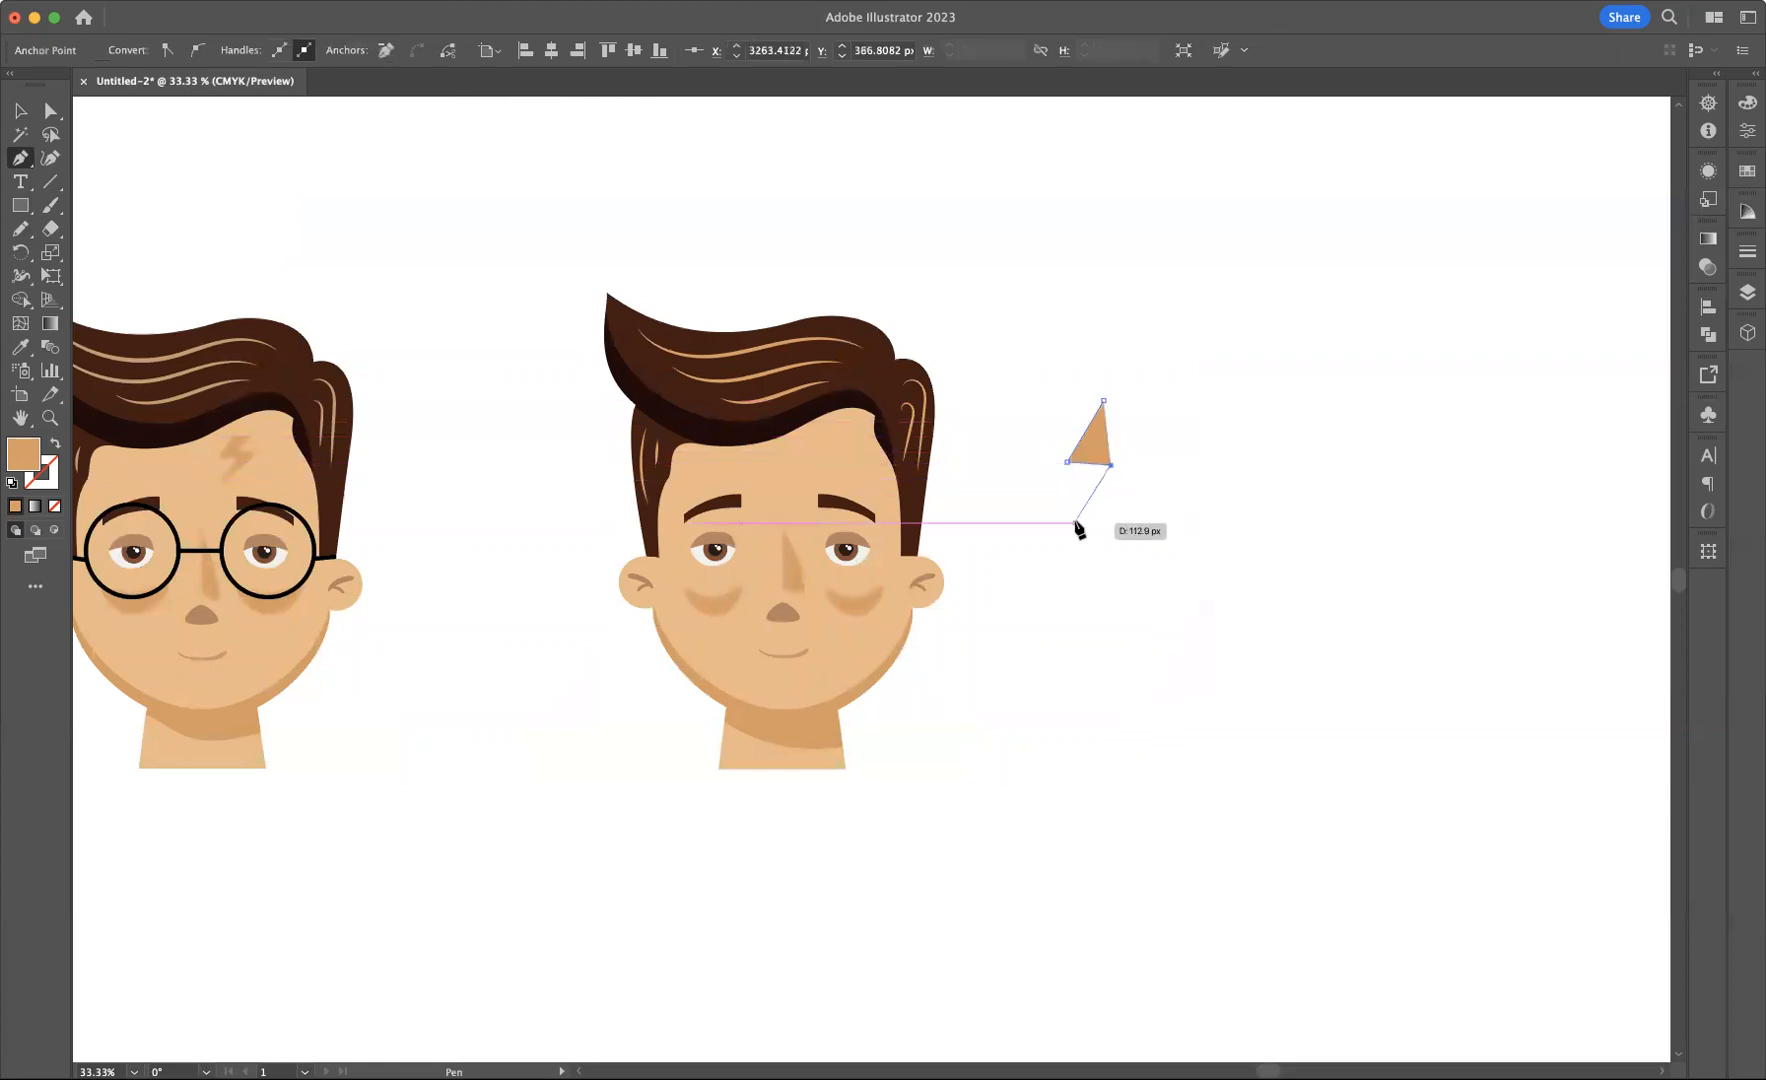
pyautogui.click(1072, 531)
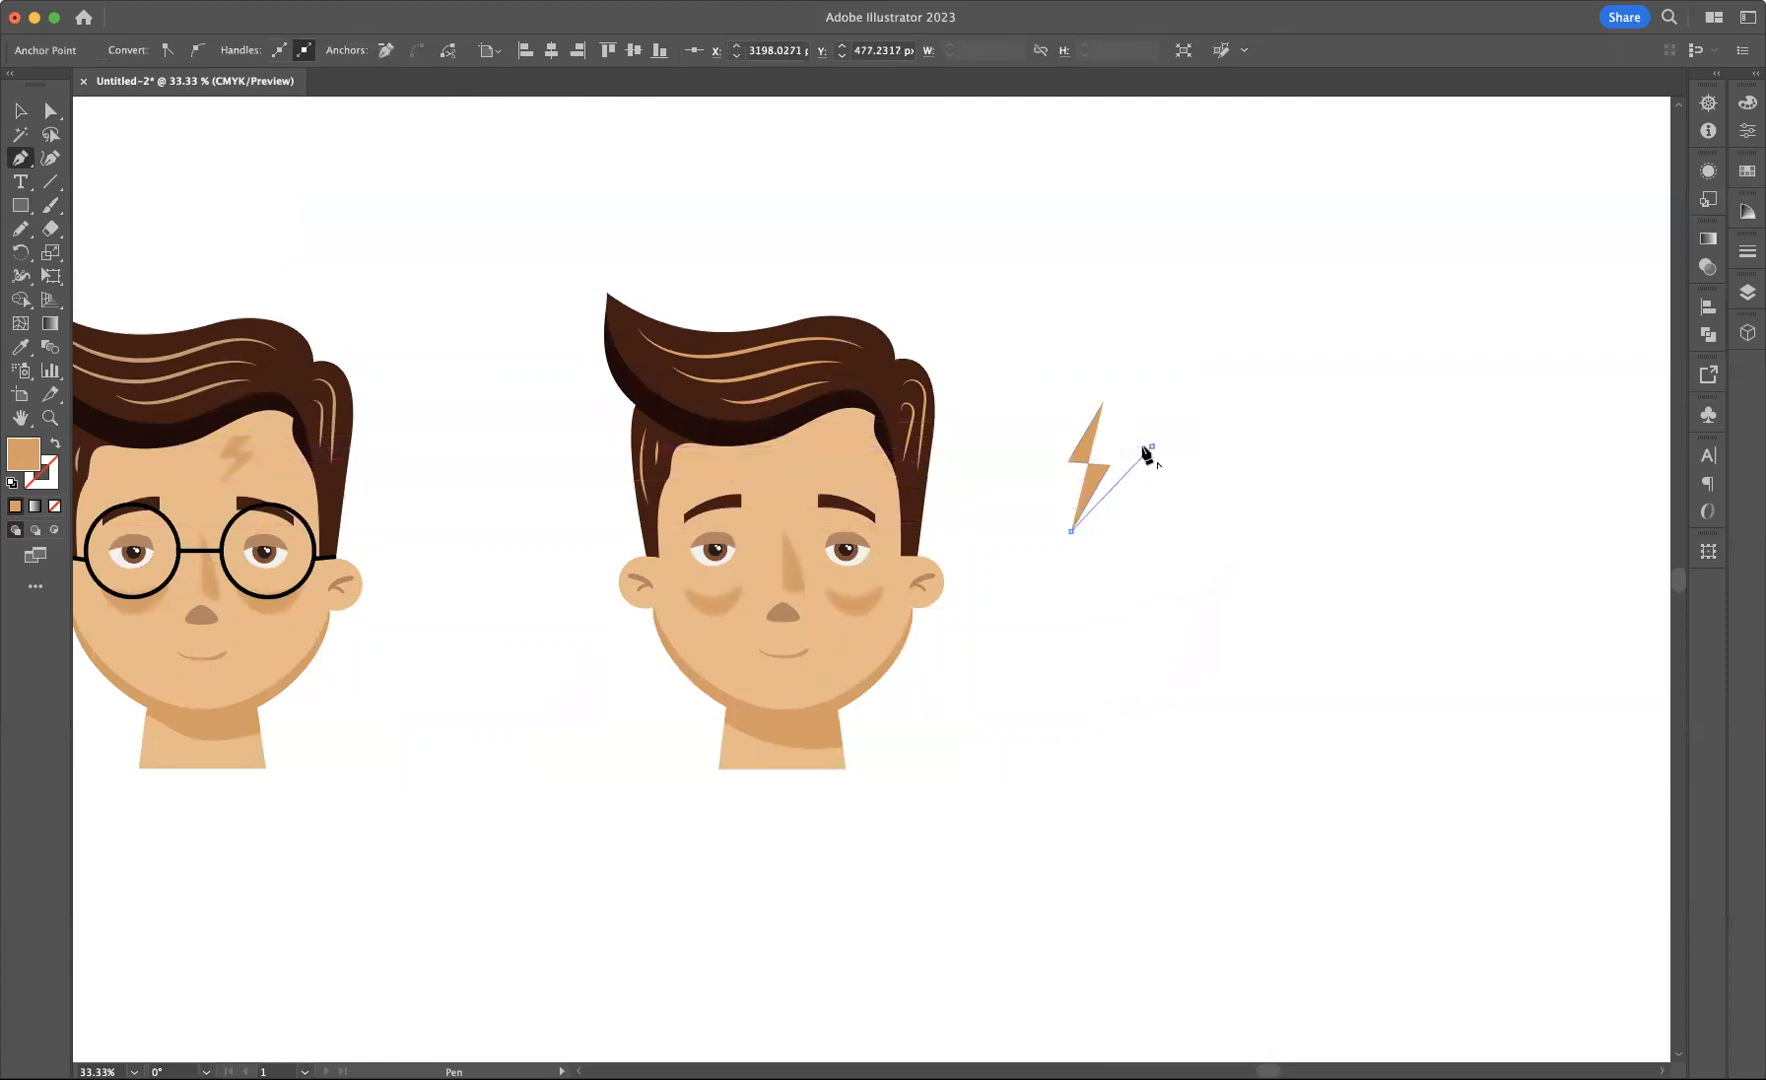
pyautogui.click(1152, 446)
pyautogui.click(1143, 403)
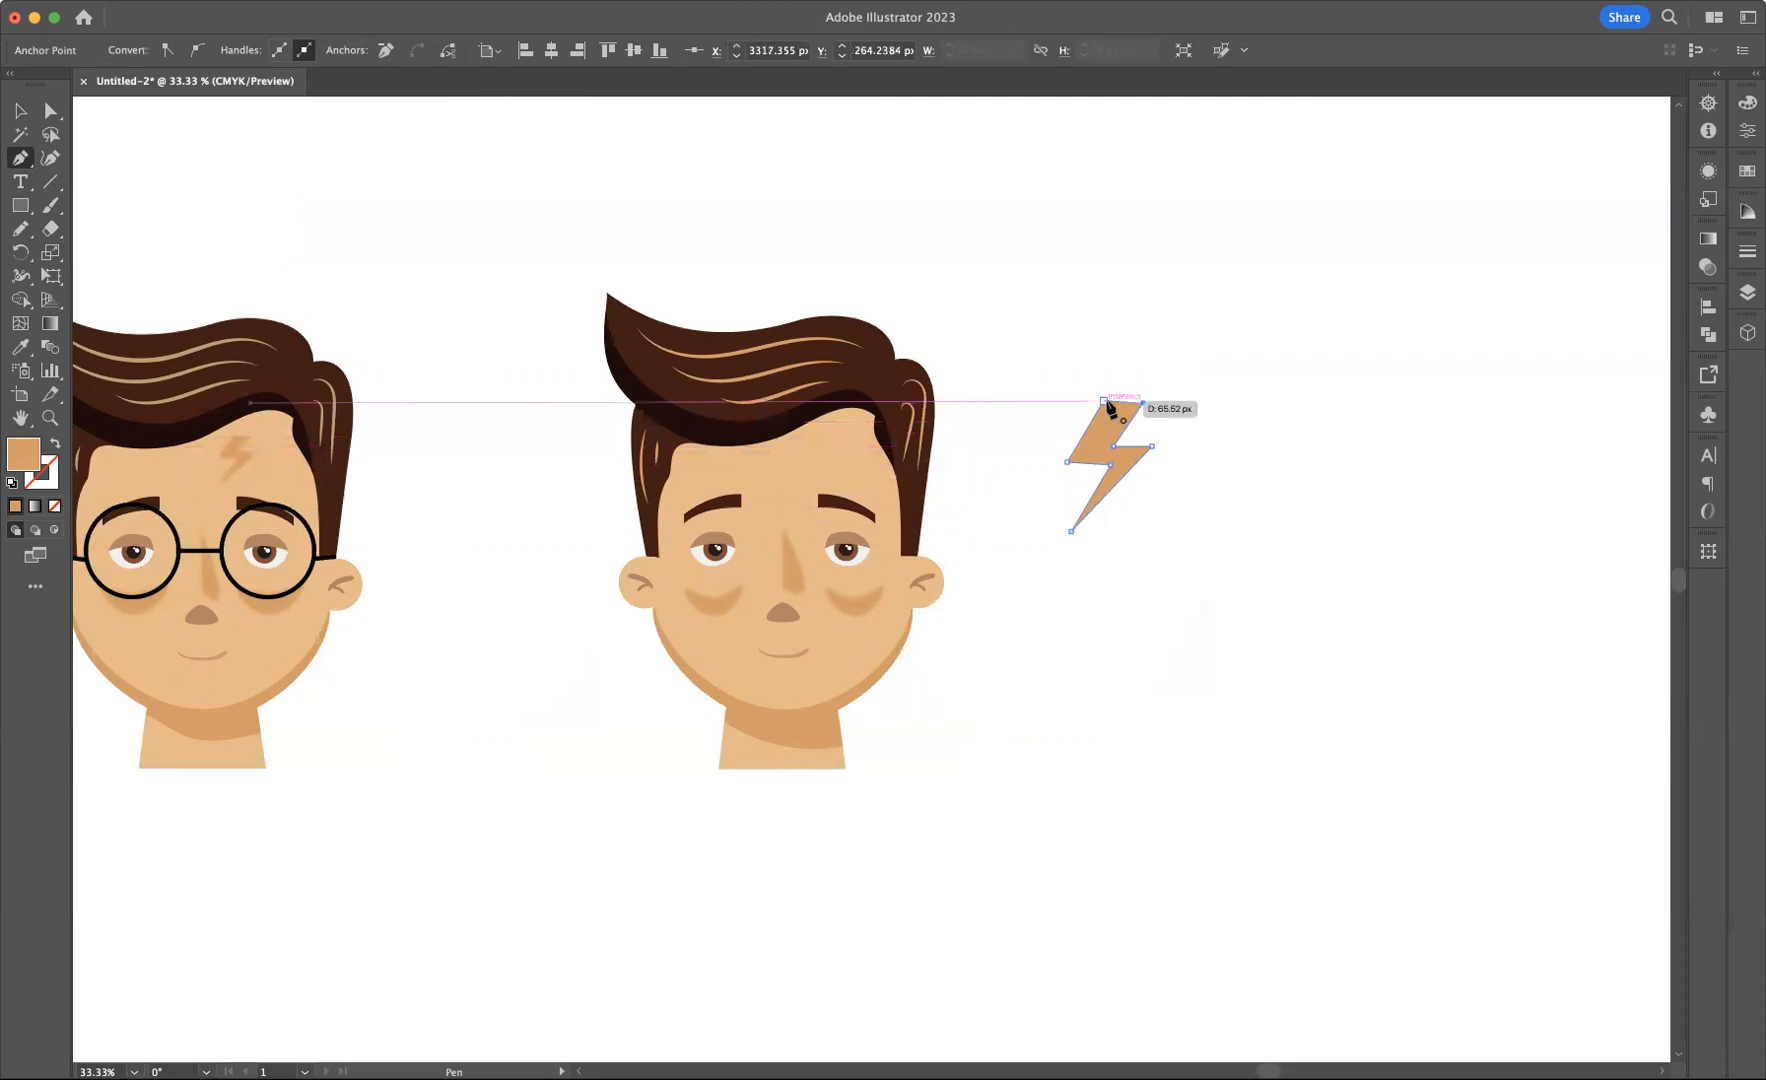
pyautogui.click(1104, 403)
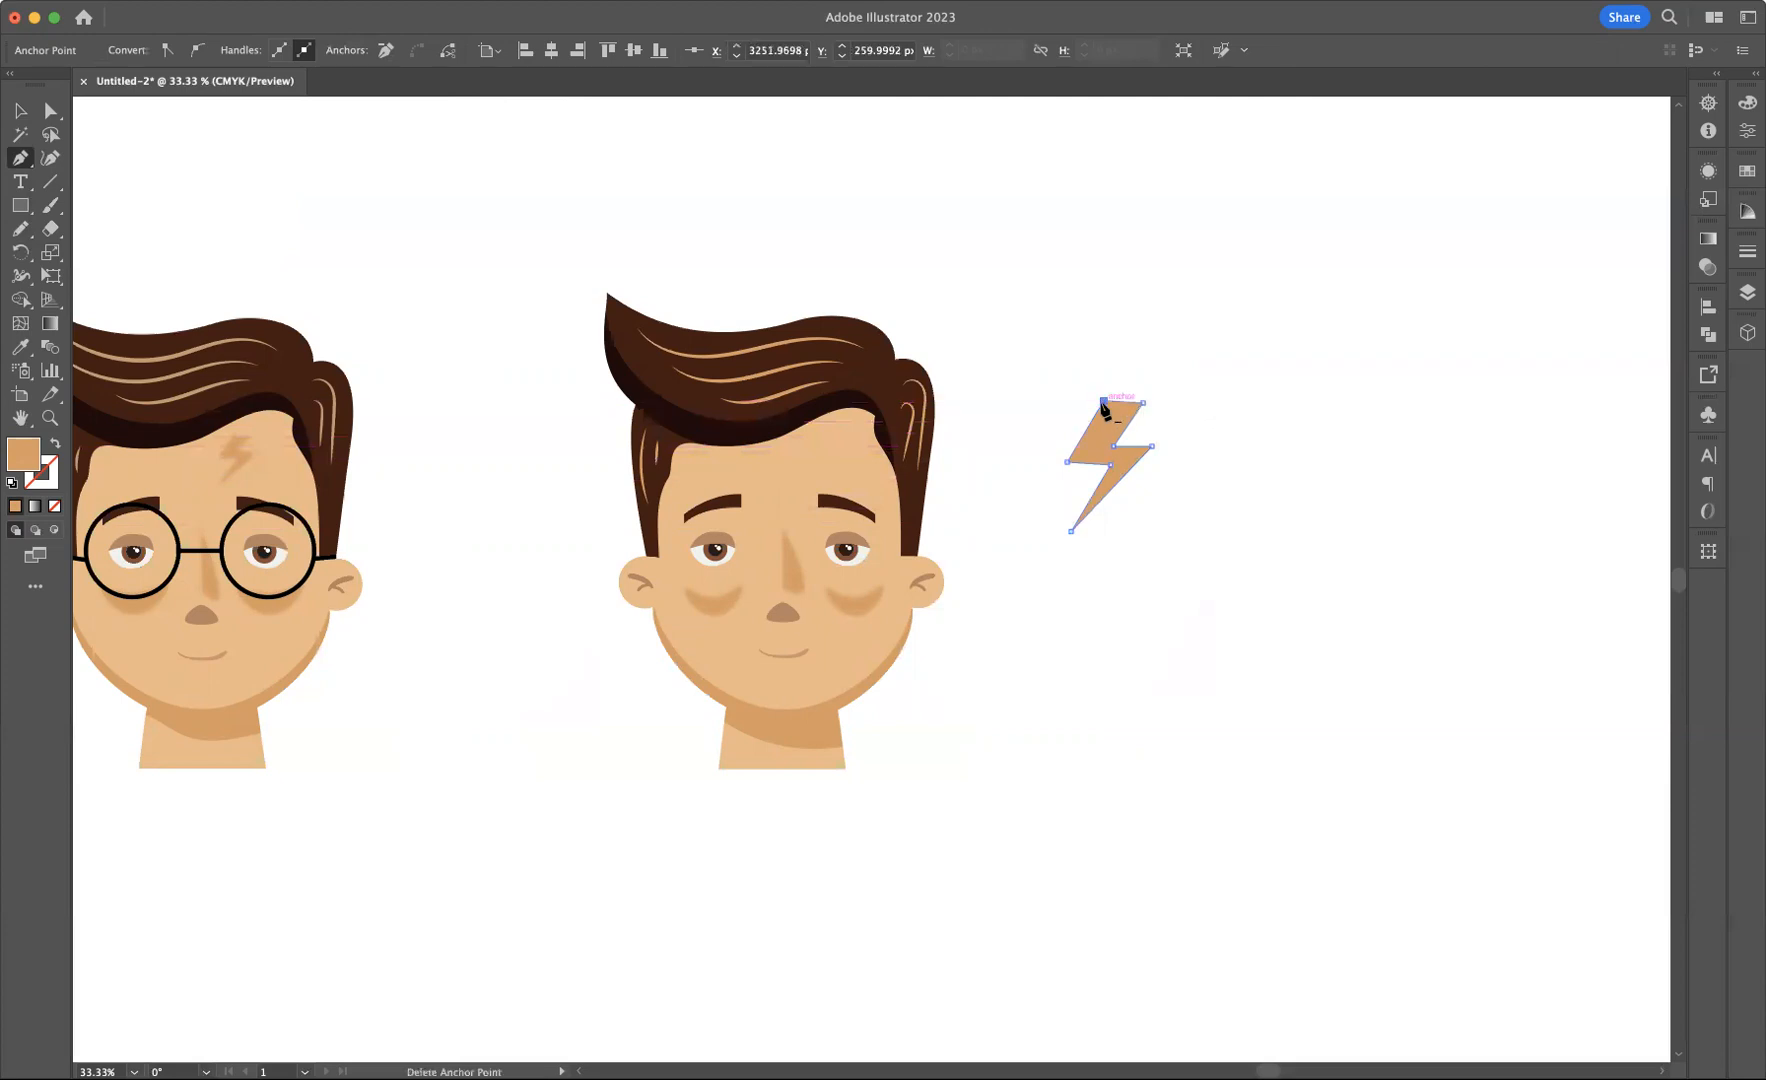
# - Apply a Gaussian Blur with a radius of 12 pixels to the lightning bolt
pyautogui.press('v')
pyautogui.click(1155, 368)
pyautogui.click(1113, 443)
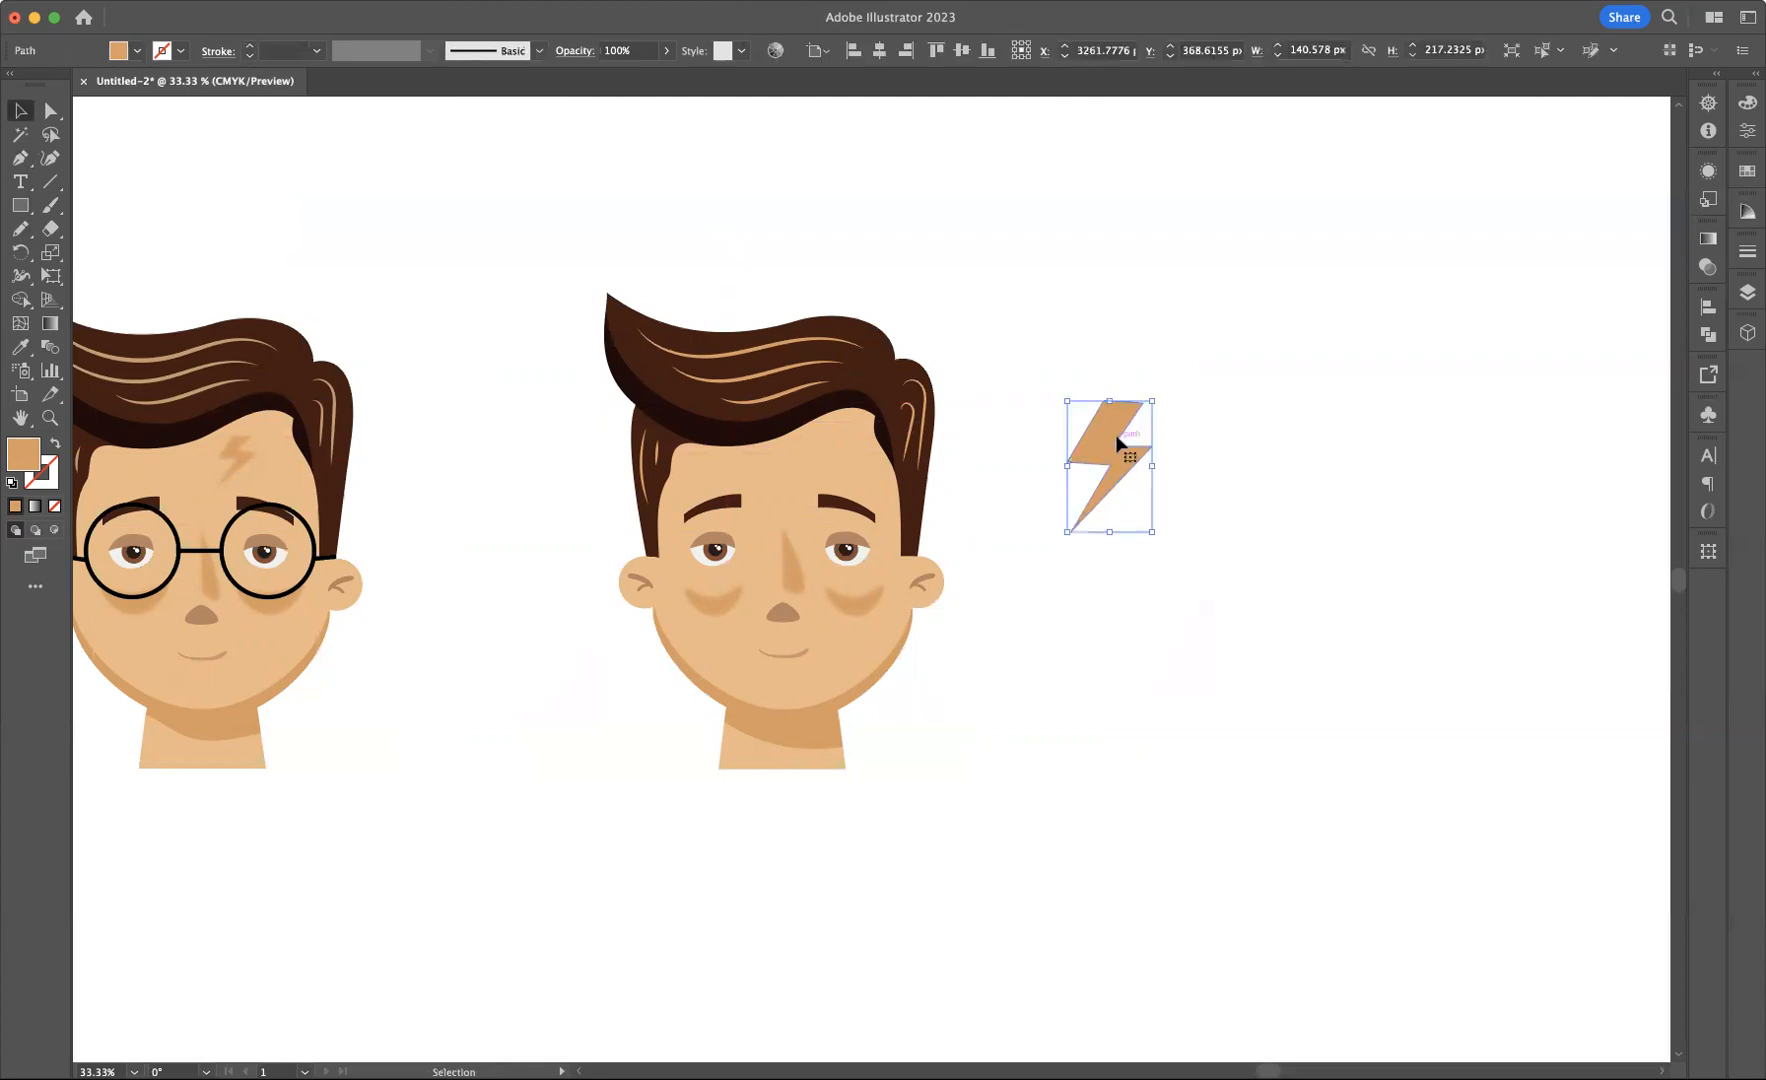
pyautogui.click(400, 2)
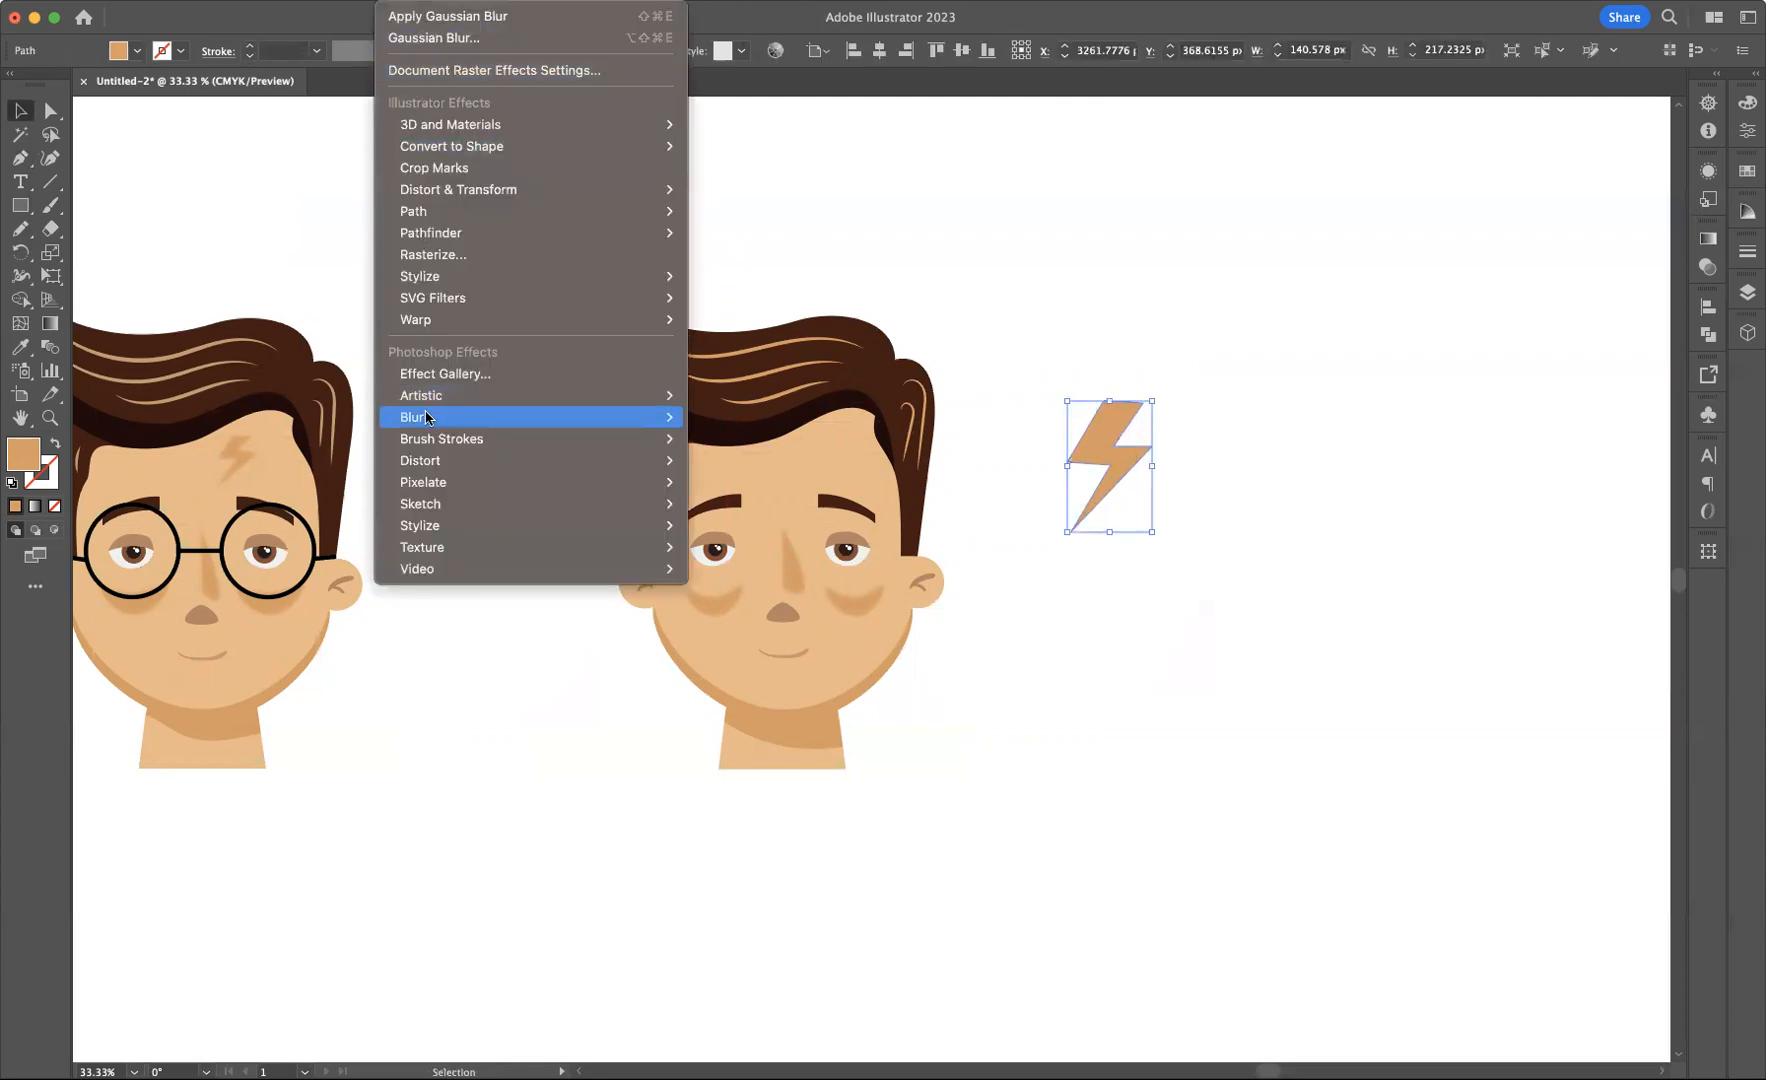
pyautogui.moveTo(430, 417)
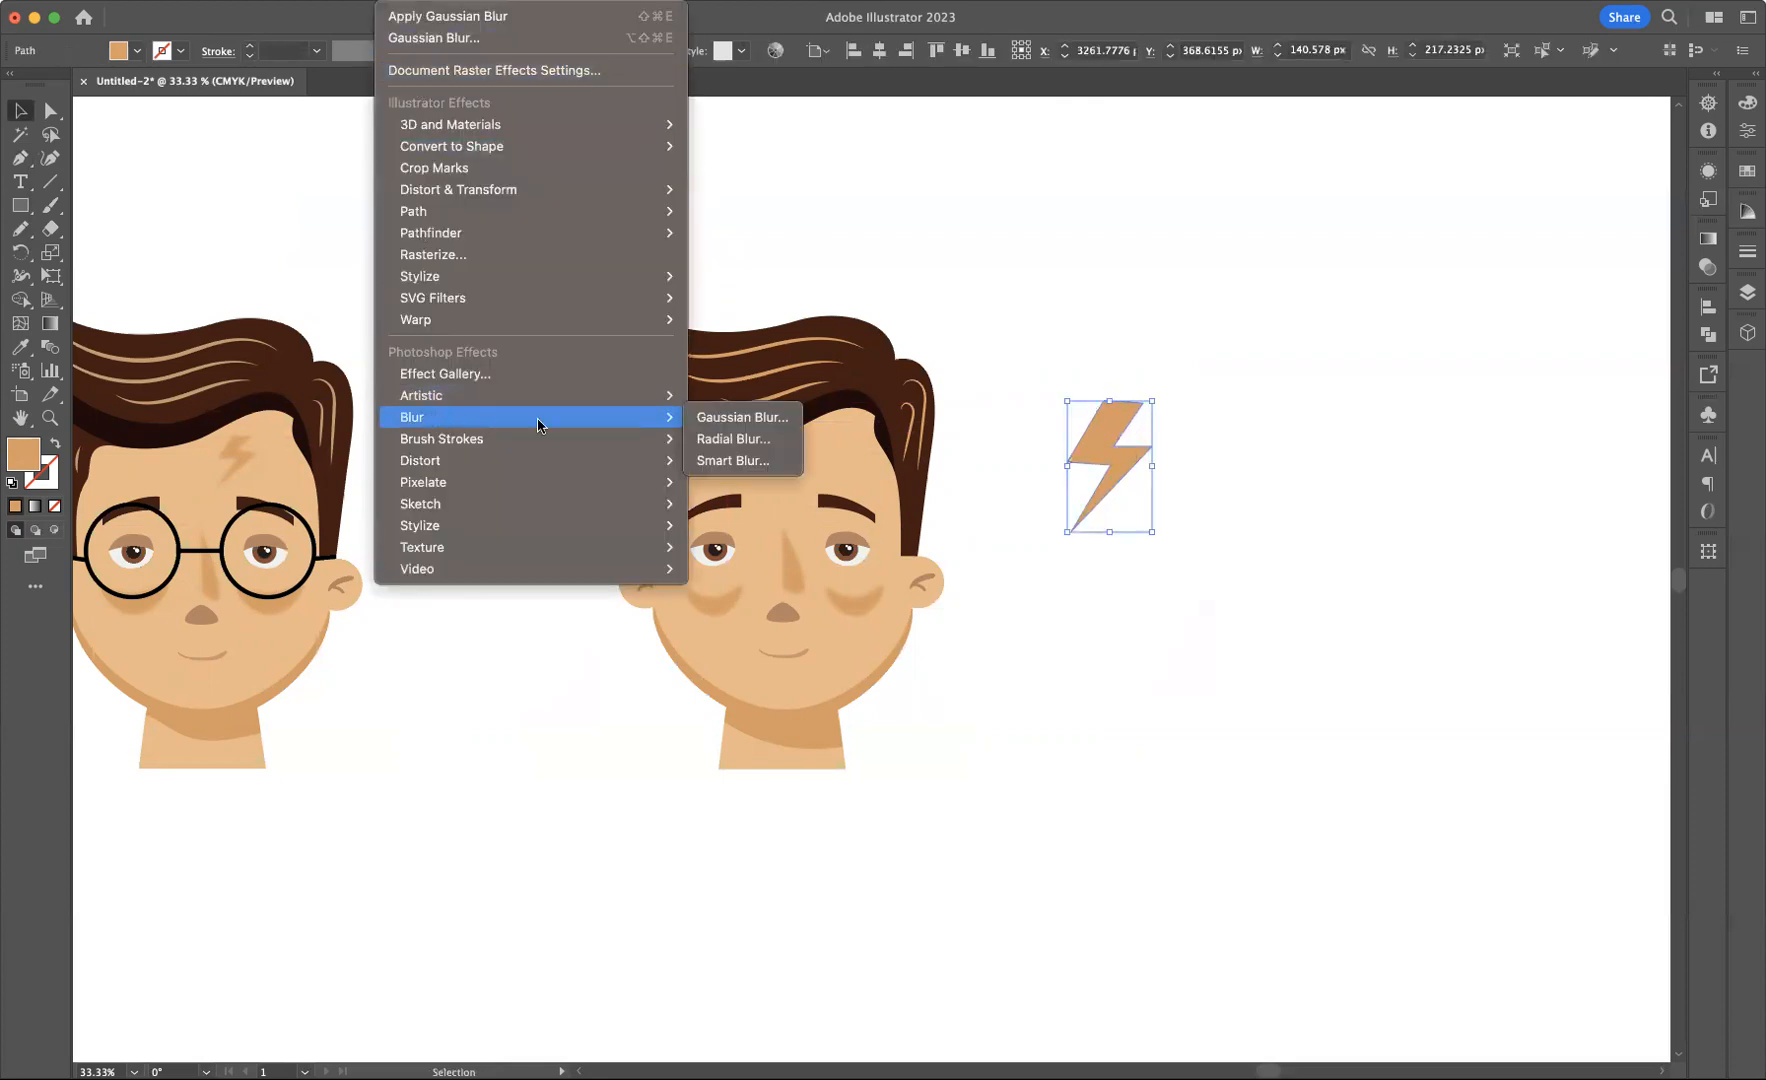
pyautogui.click(726, 418)
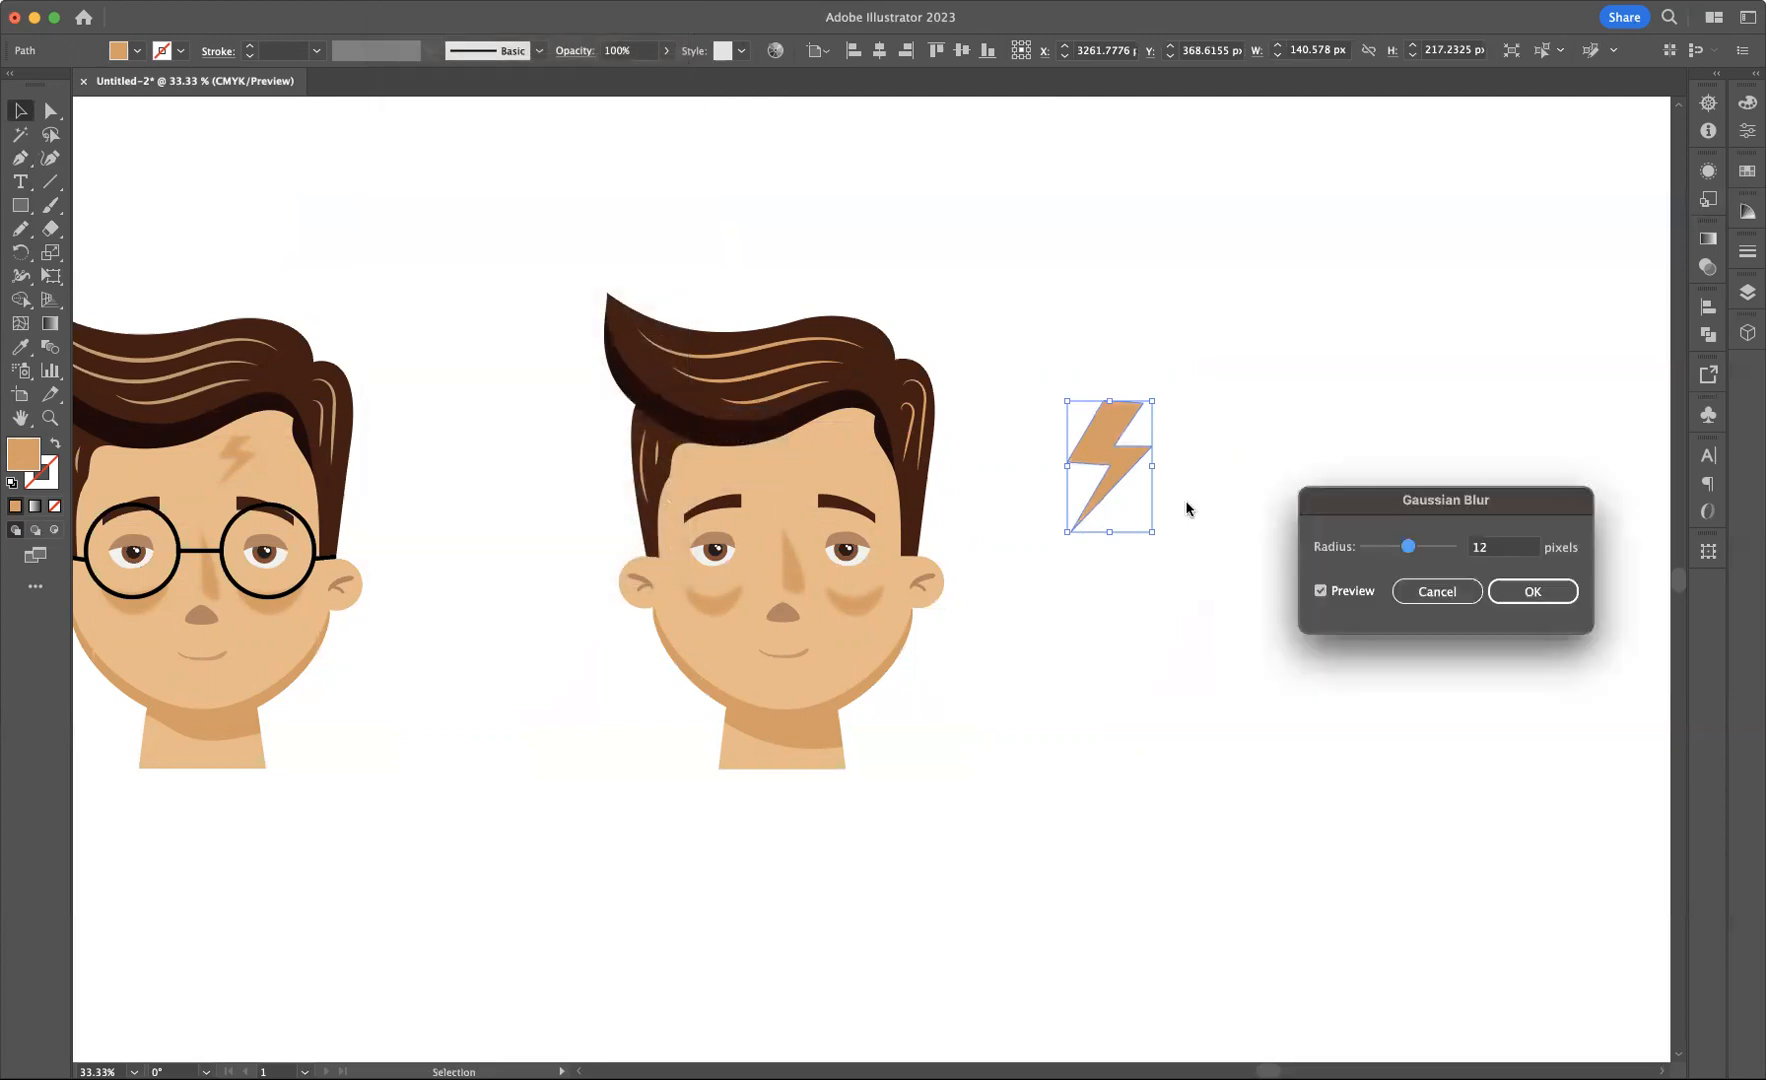
pyautogui.click(1530, 590)
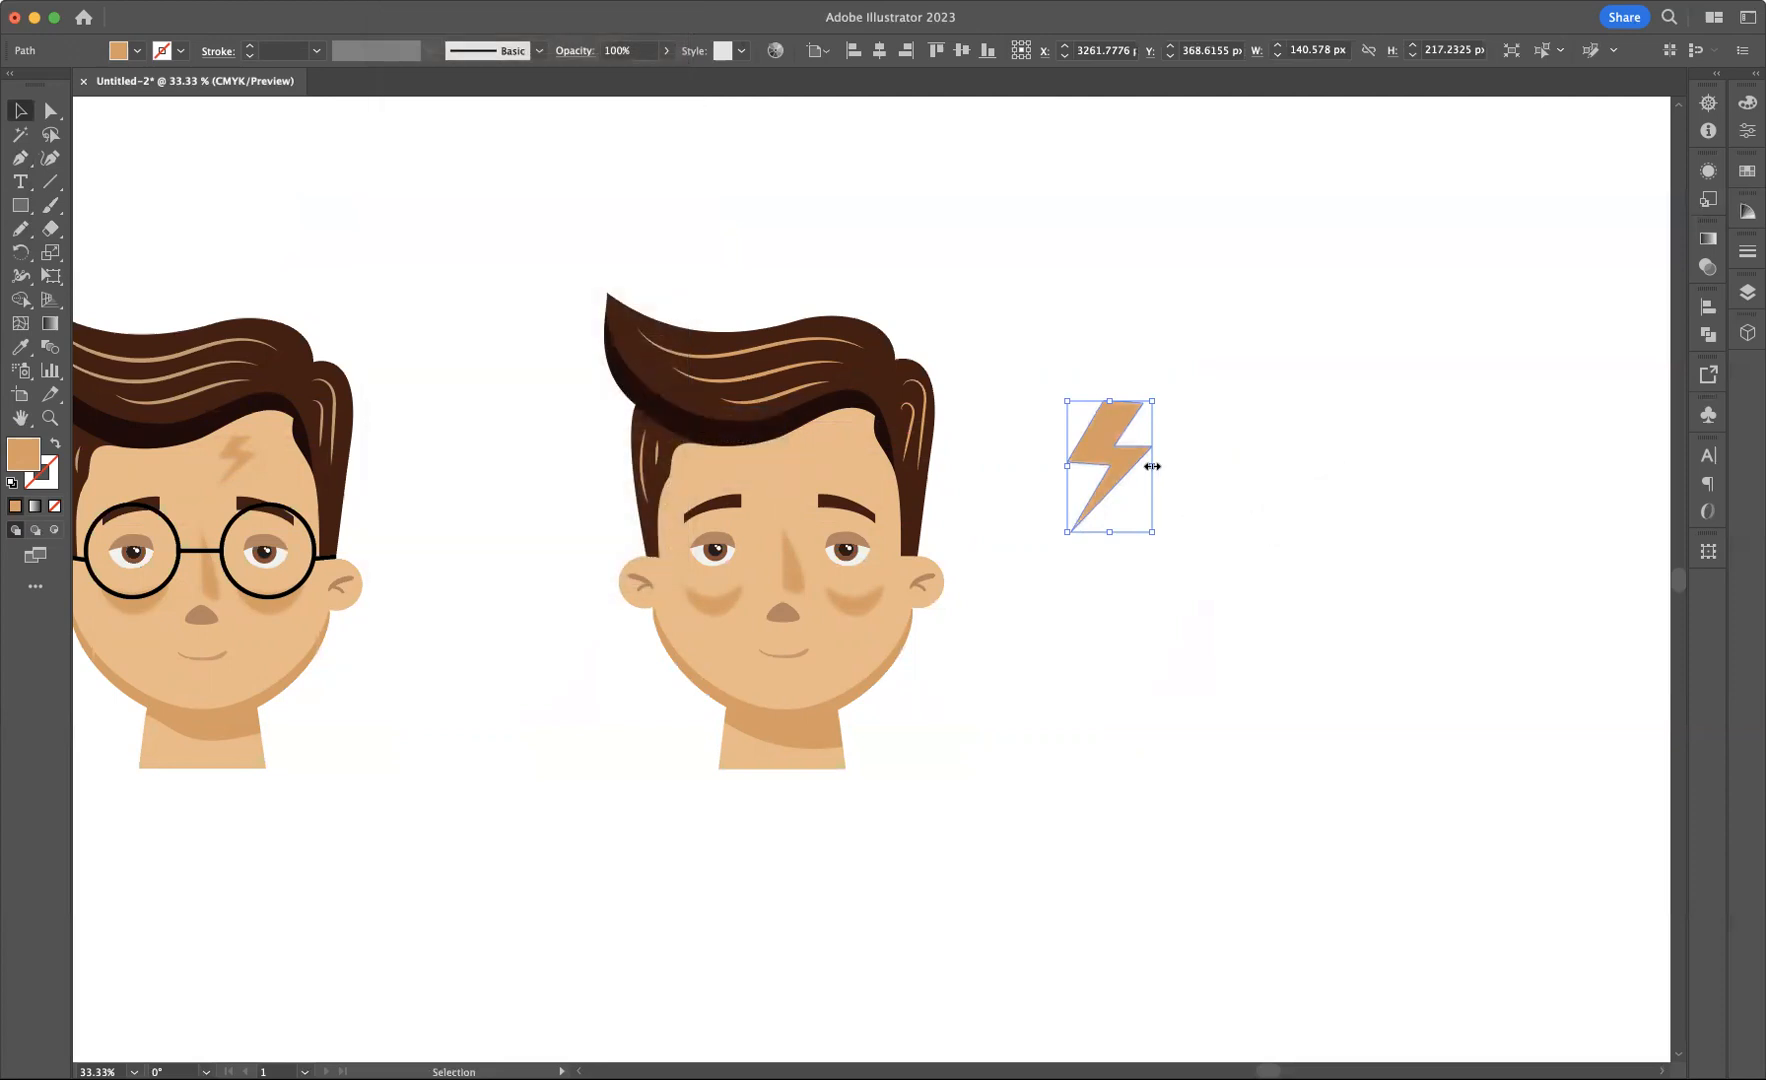
# - Scale the lightning bolt down and place it as a scar on the forehead, matching the reference portrait
pyautogui.moveTo(1150, 468); pyautogui.dragTo(828, 440)
pyautogui.click(1123, 475)
pyautogui.moveTo(1088, 583); pyautogui.dragTo(1415, 603)
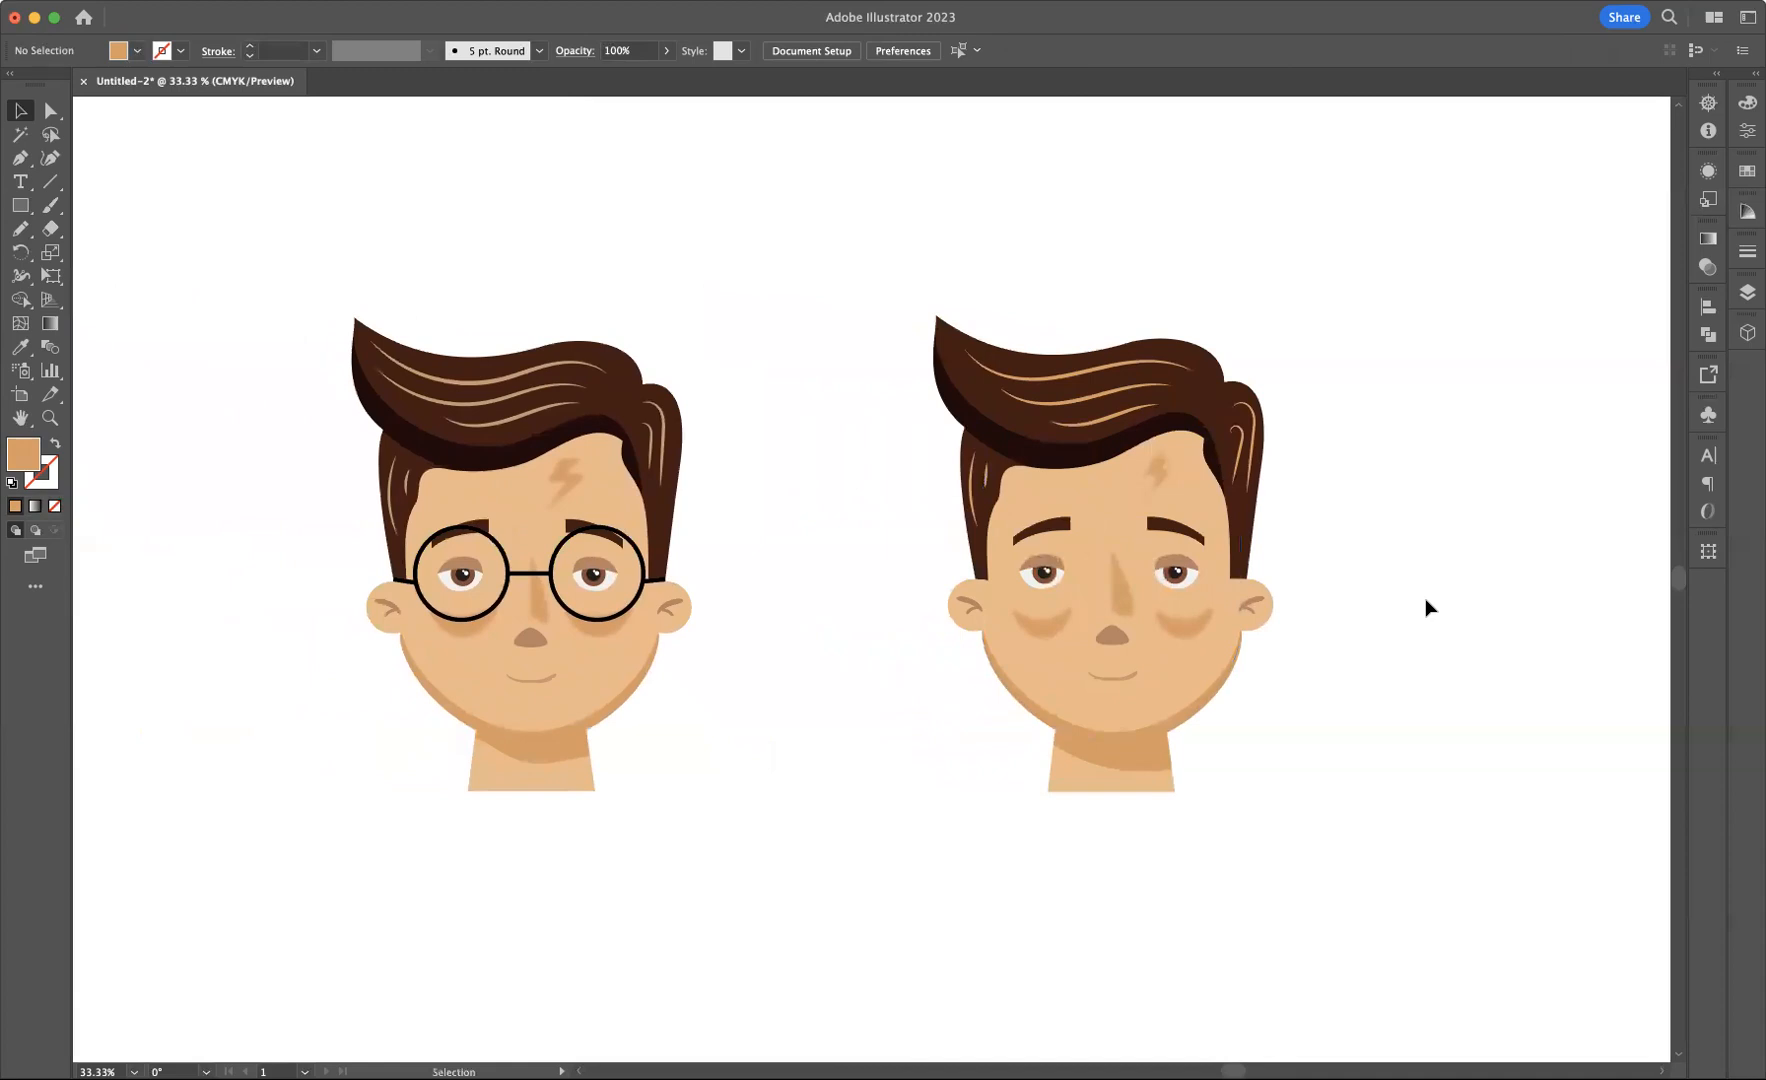
# - Draw a circle about 145 px in diameter with the Ellipse tool in the empty area beside the head
pyautogui.hscroll(5, 1289, 627)
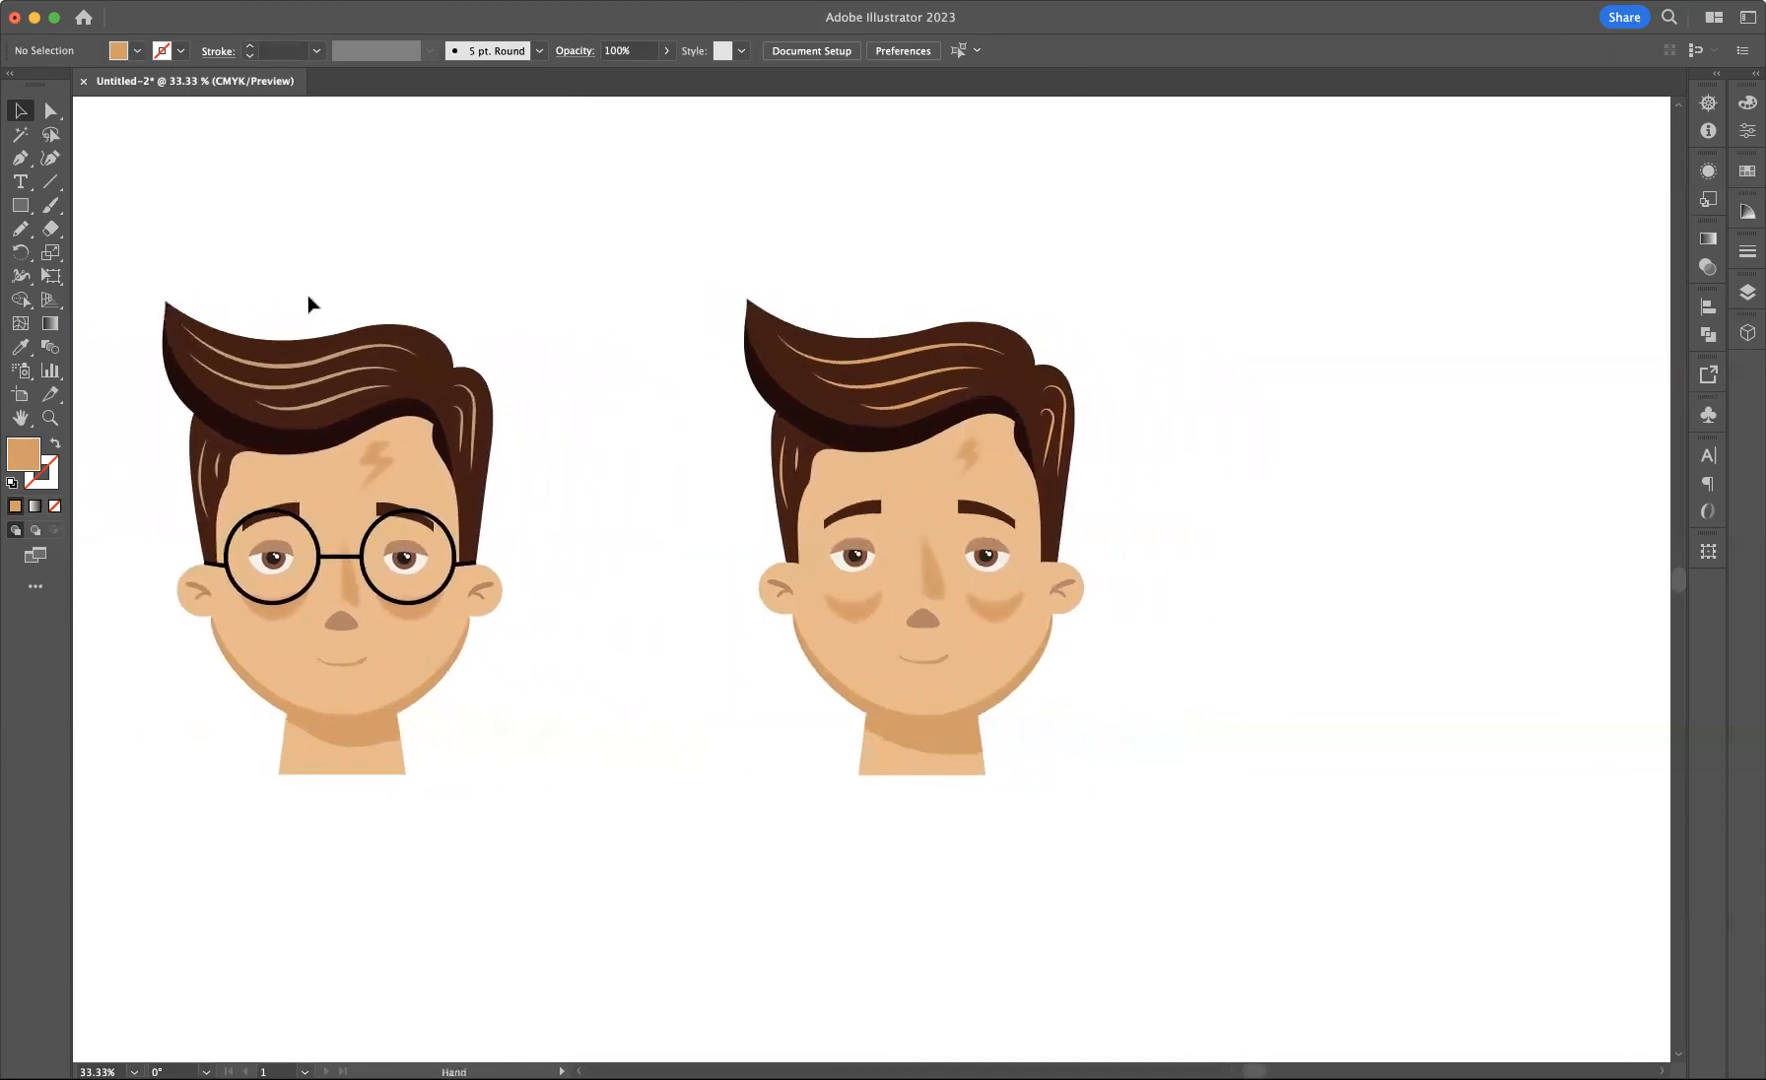
pyautogui.click(24, 210)
pyautogui.click(113, 252)
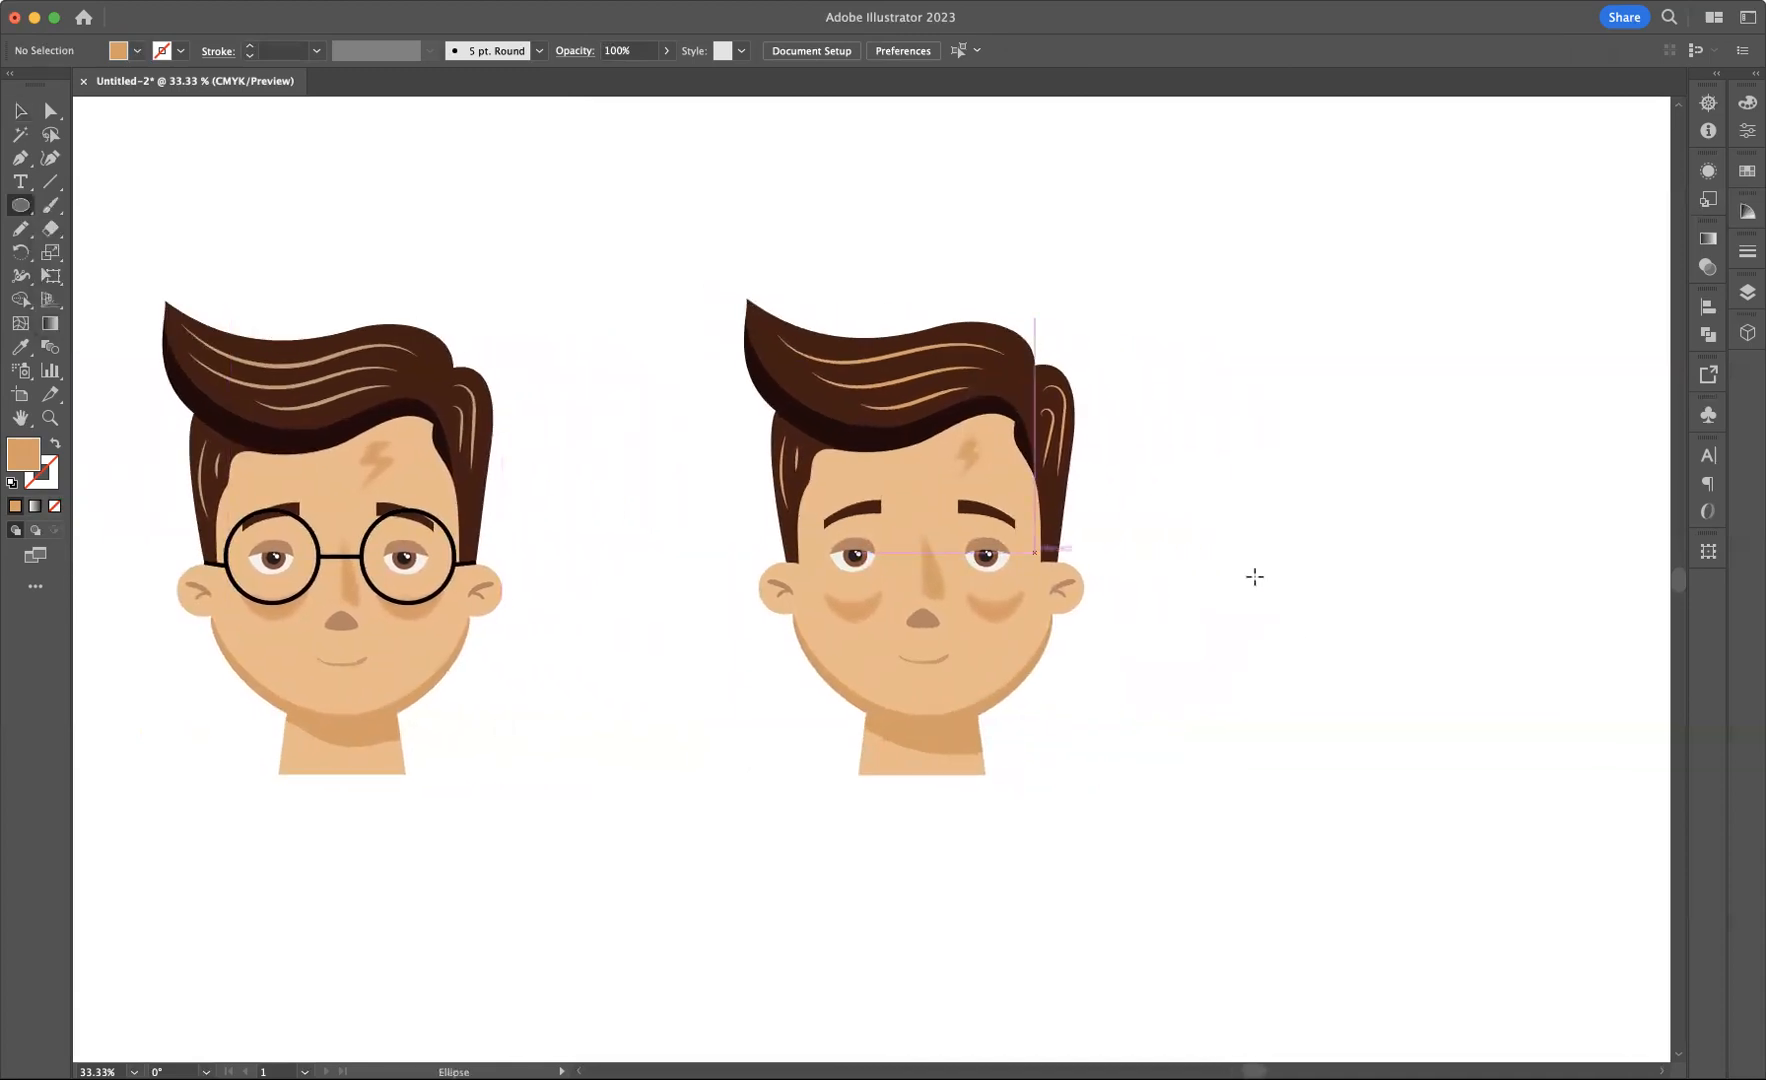
pyautogui.moveTo(1332, 616); pyautogui.dragTo(1090, 607)
pyautogui.moveTo(1097, 540); pyautogui.dragTo(1143, 579)
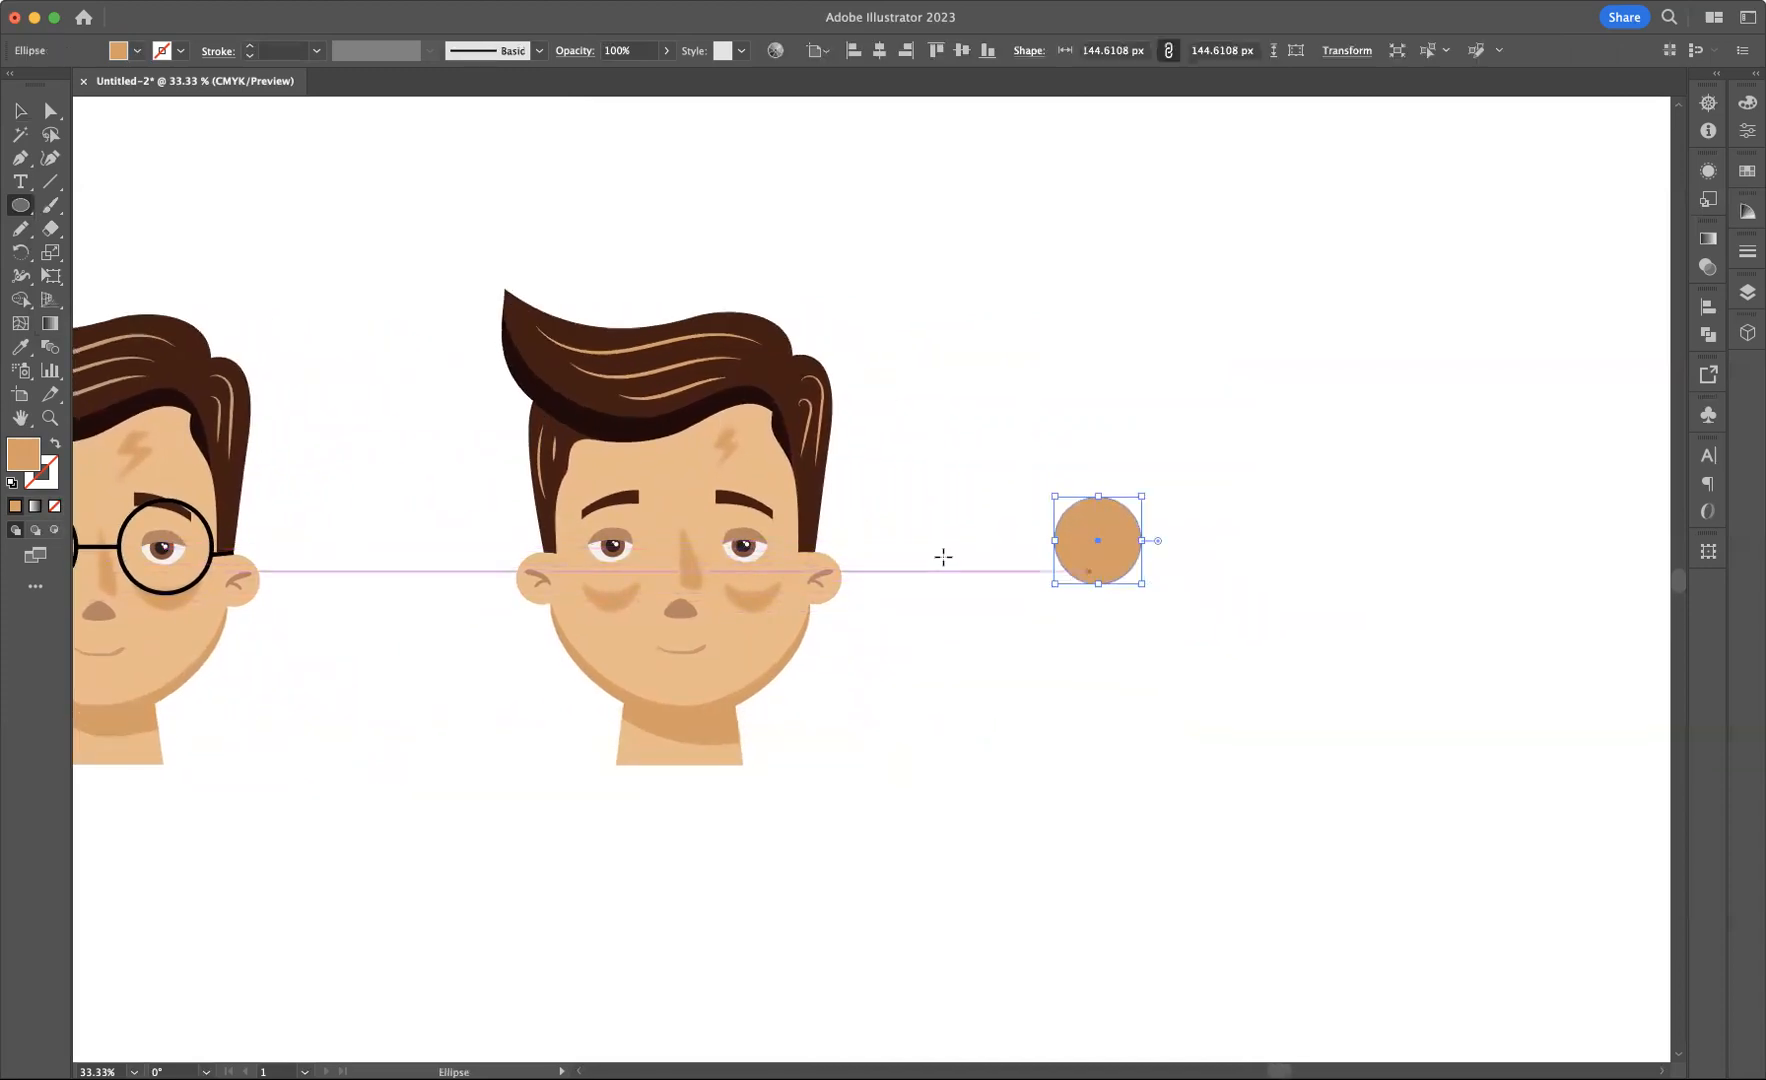
# - Turn the circle into an unfilled ring with a black 4 pt stroke
pyautogui.click(53, 446)
pyautogui.click(163, 54)
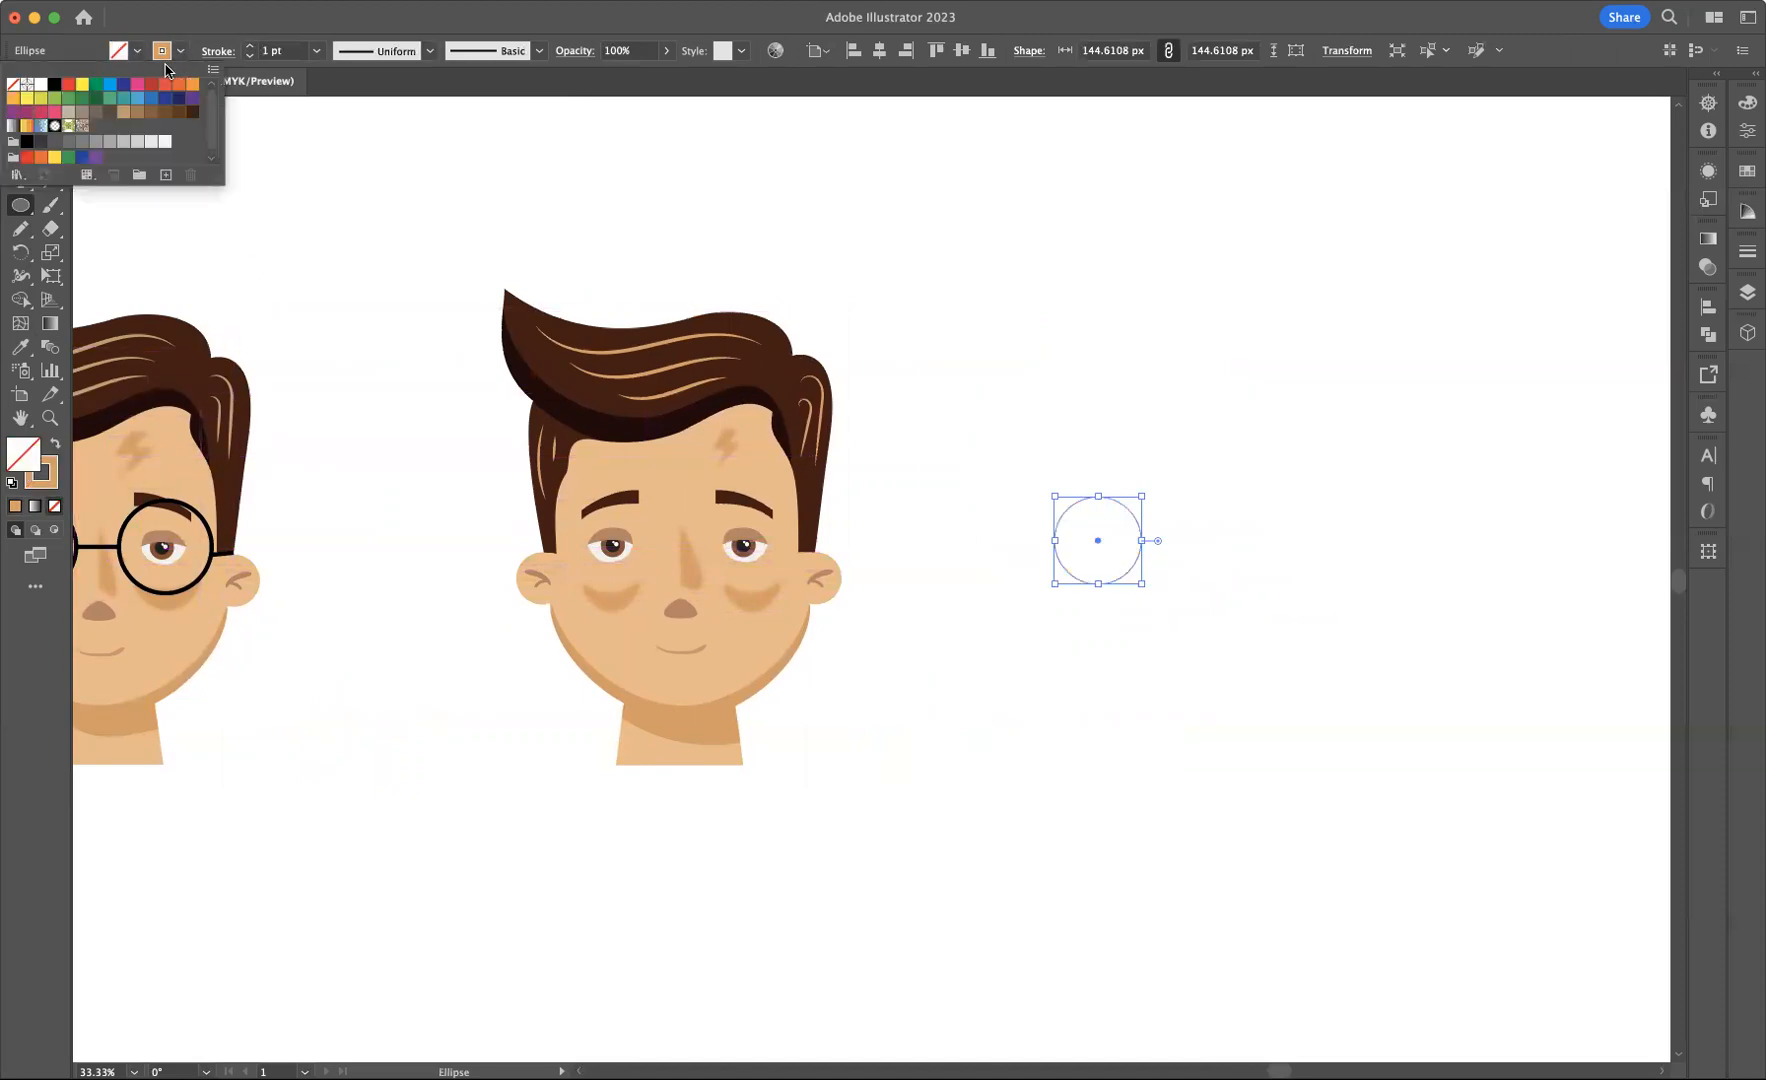
pyautogui.click(54, 84)
pyautogui.click(250, 47)
pyautogui.click(250, 47)
pyautogui.click(250, 47)
pyautogui.click(250, 47)
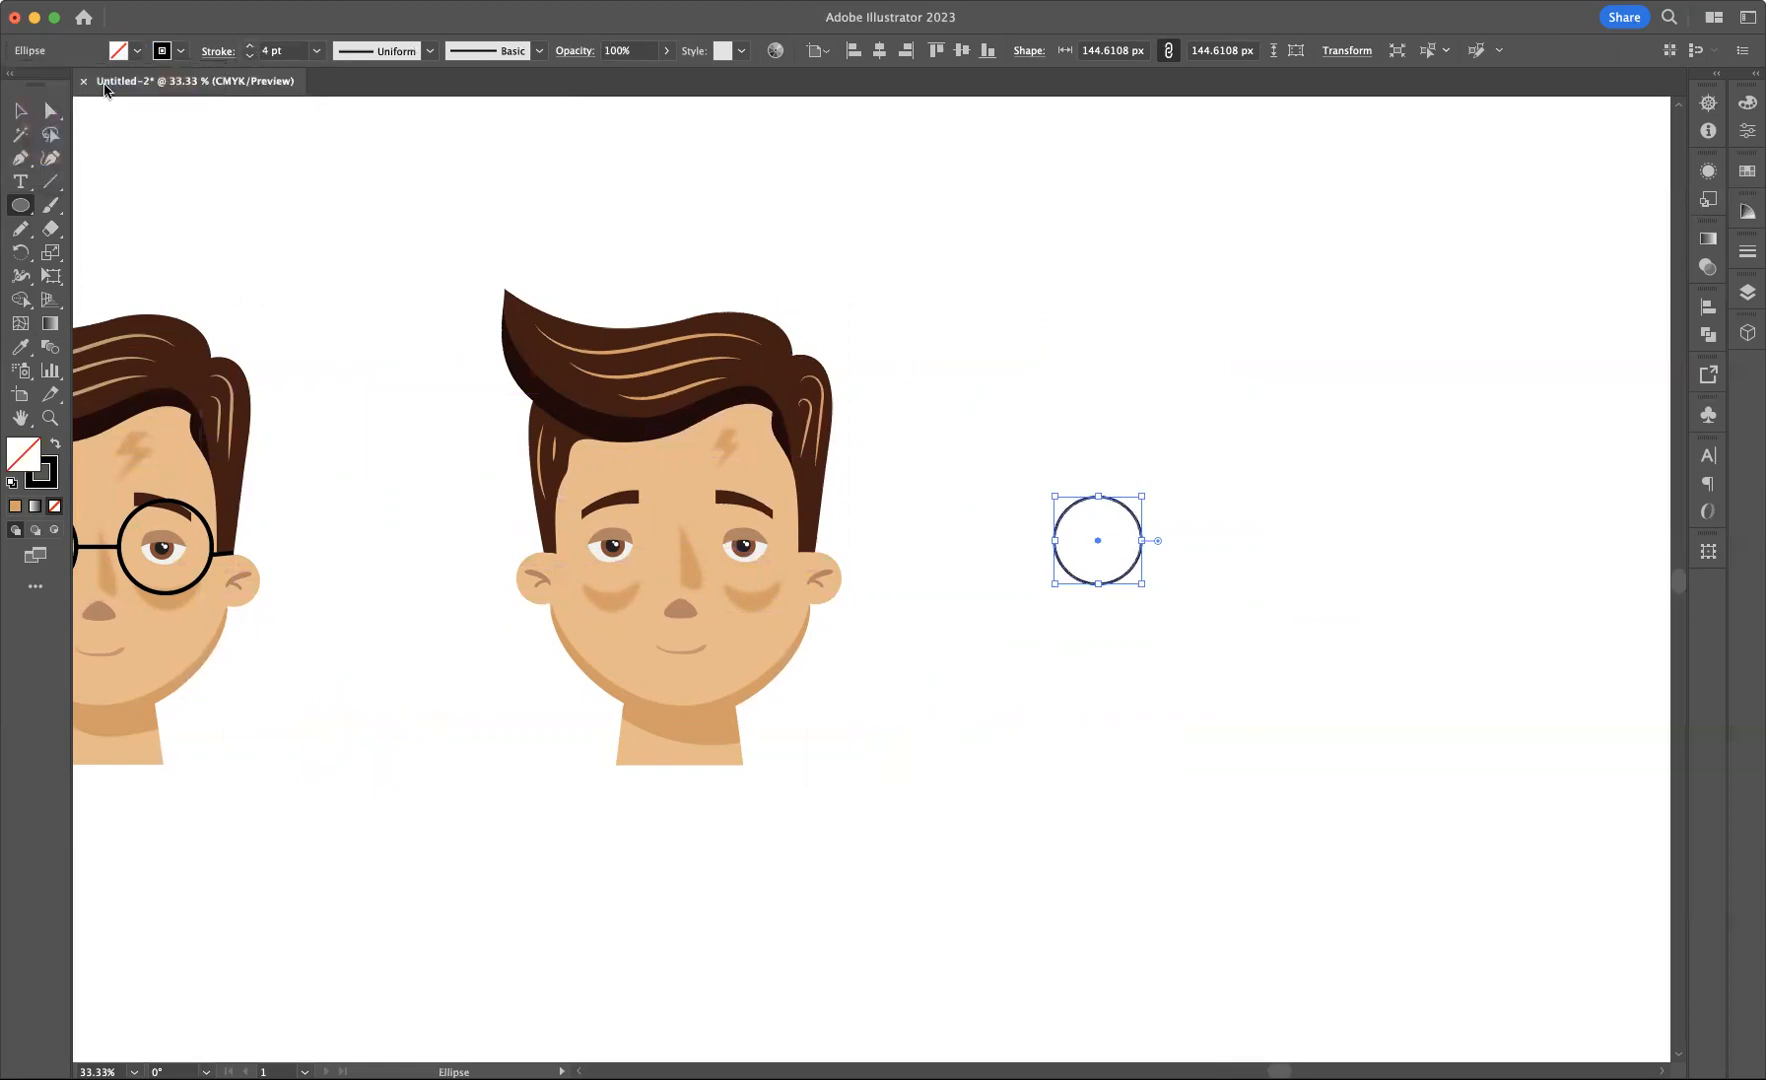
# - Center the ring on the head's left-hand eye and set its stroke weight to 6 pt
pyautogui.click(20, 111)
pyautogui.moveTo(1104, 545)
pyautogui.mouseDown()
pyautogui.moveTo(500, 534)
pyautogui.moveTo(615, 552)
pyautogui.mouseUp()
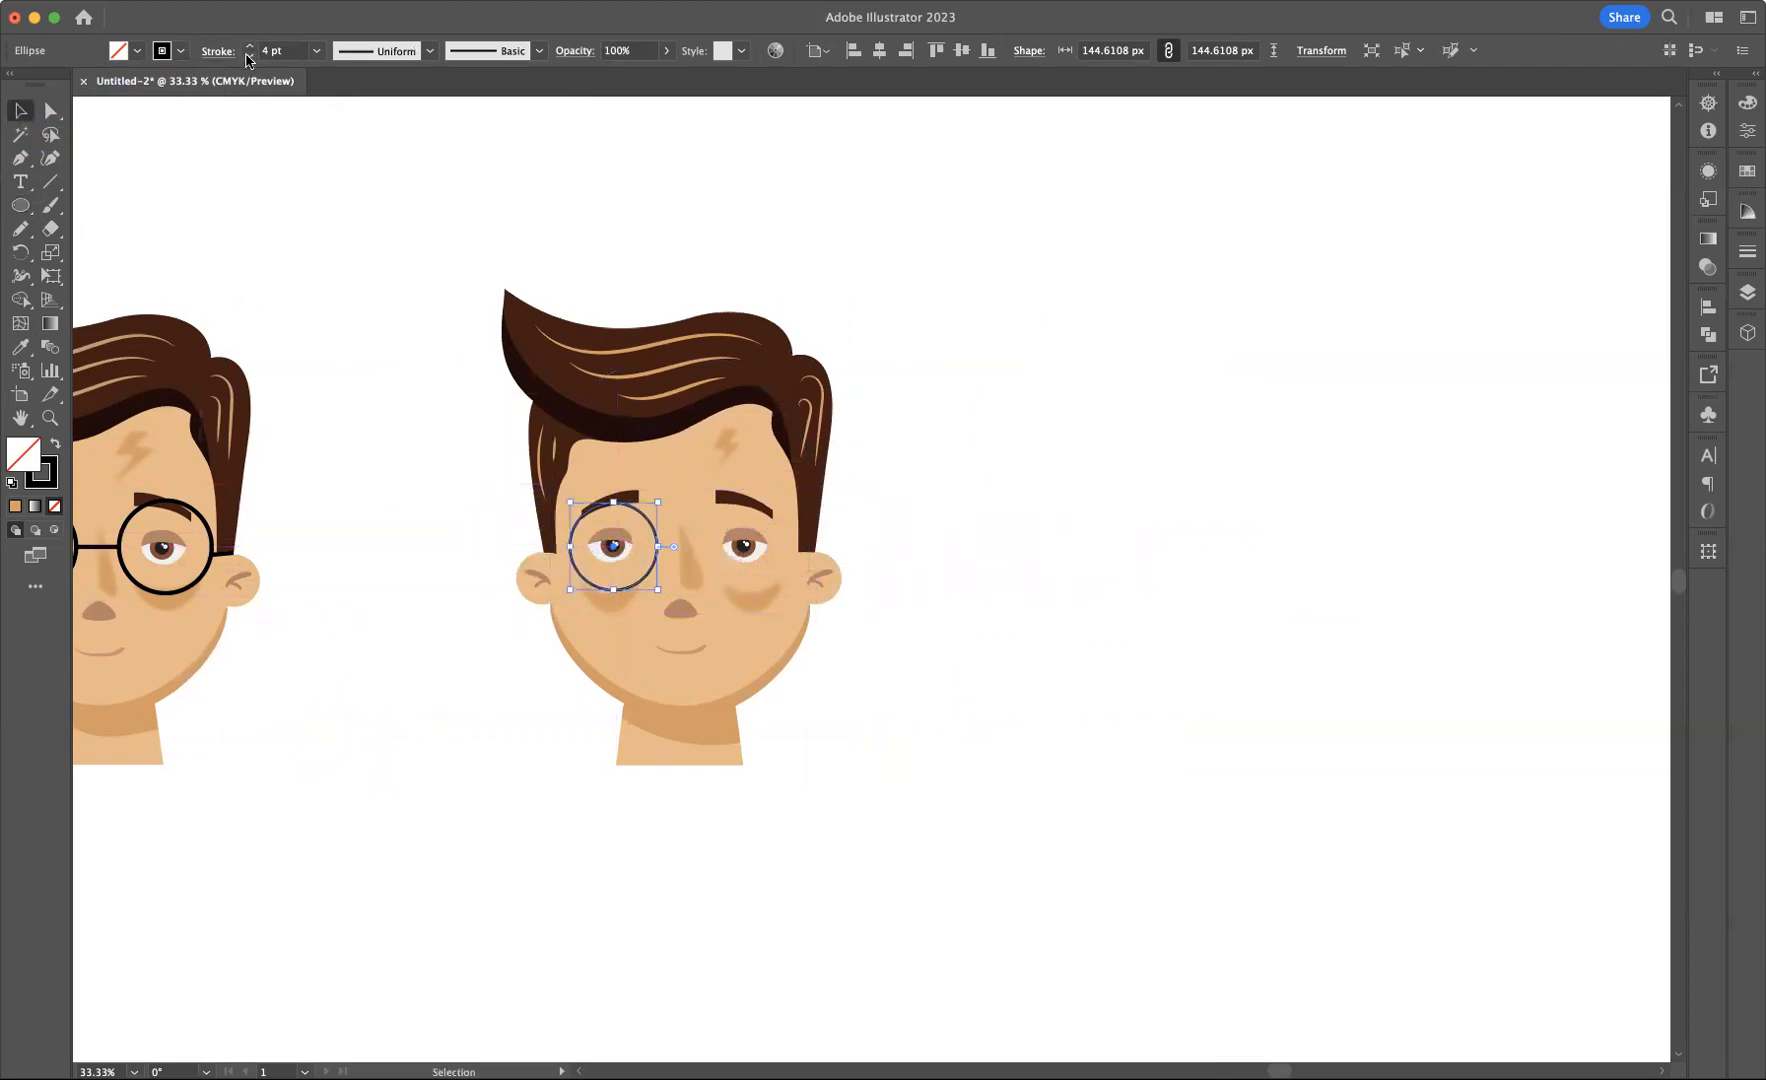
pyautogui.click(250, 47)
pyautogui.click(250, 47)
# - Duplicate the ring straight across onto the other eye and join both lenses with a horizontal bridge line about 75 px long
pyautogui.moveTo(615, 550); pyautogui.dragTo(746, 549)
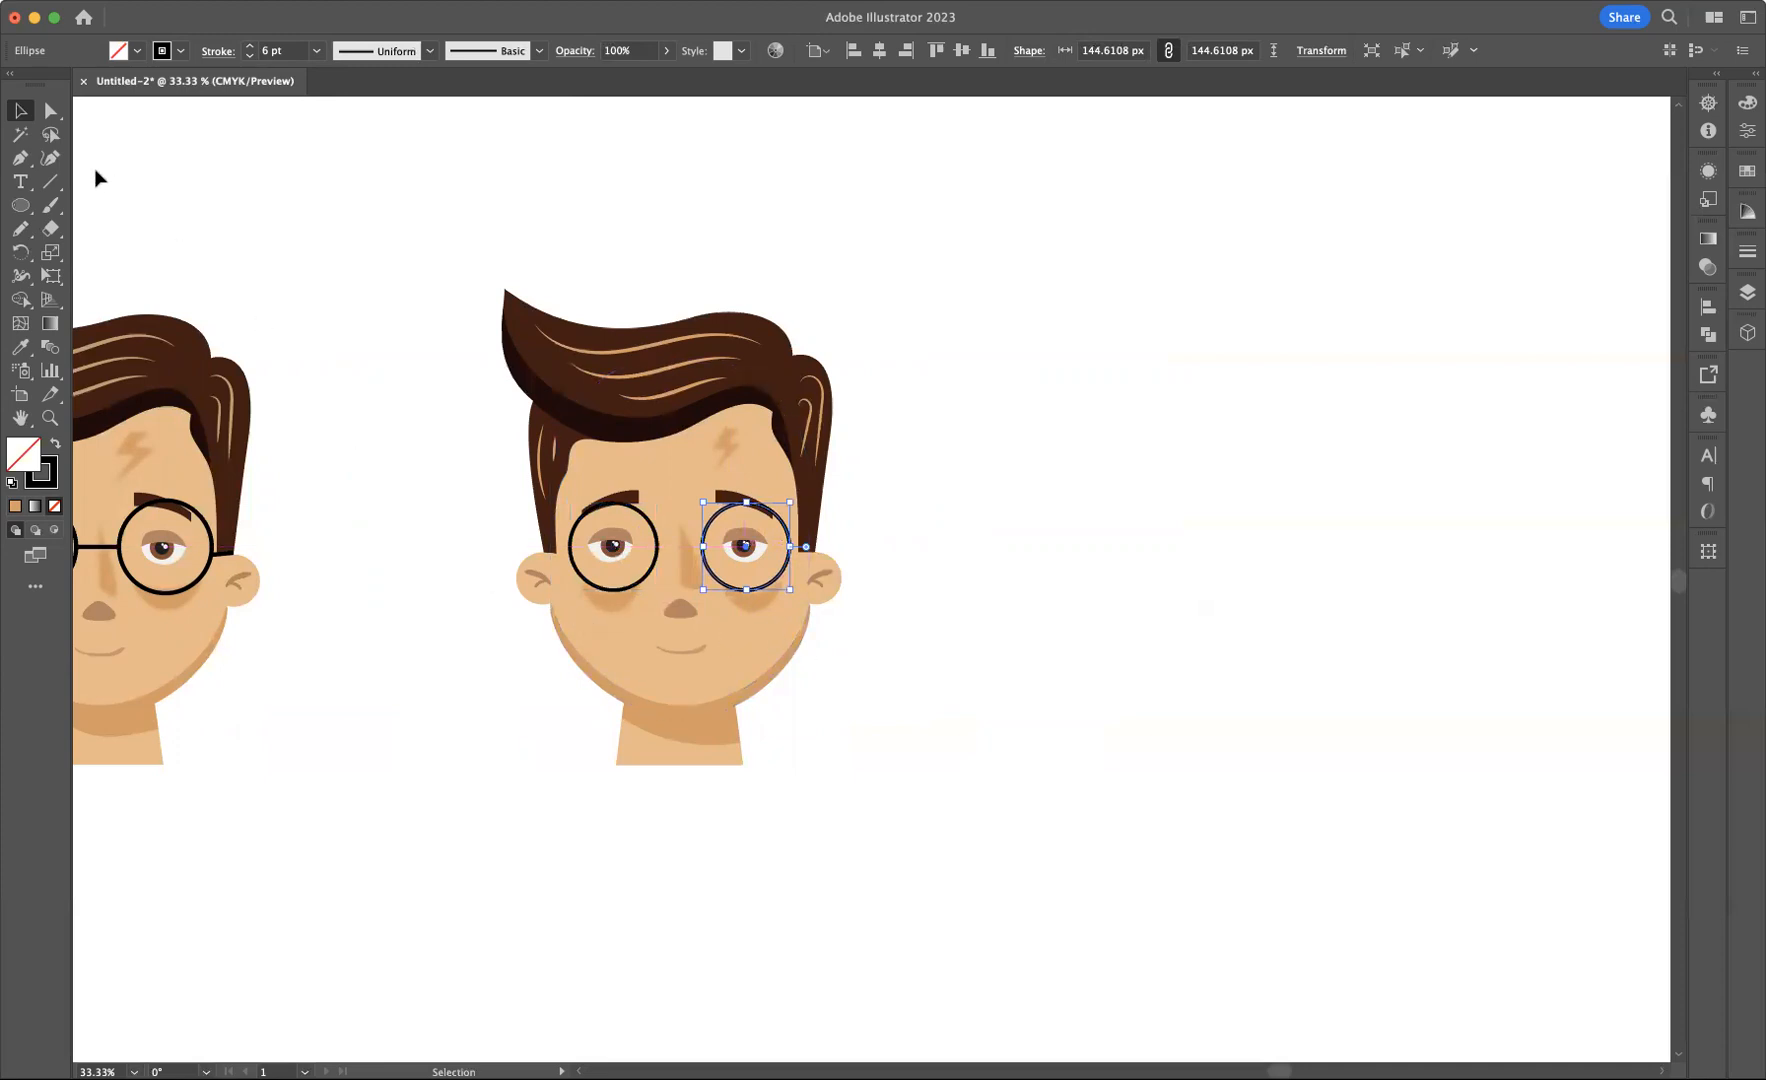
pyautogui.click(50, 181)
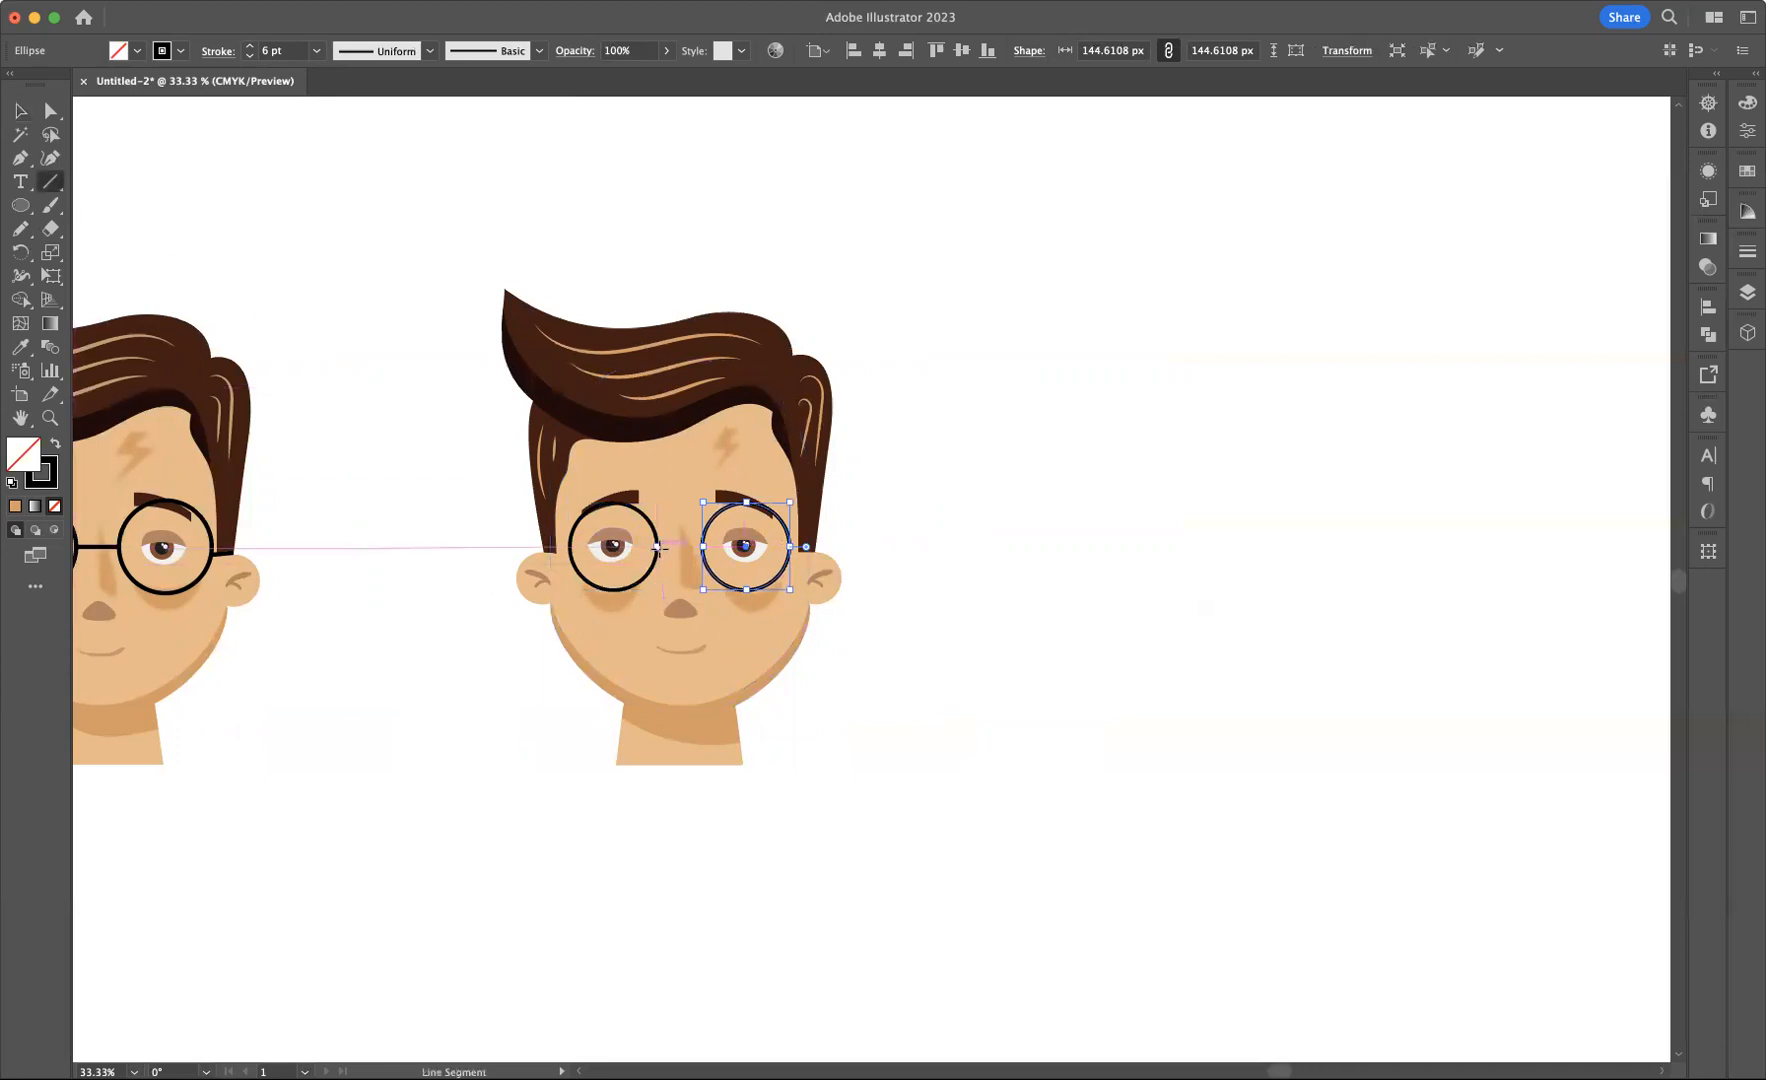
pyautogui.moveTo(658, 547); pyautogui.dragTo(703, 547)
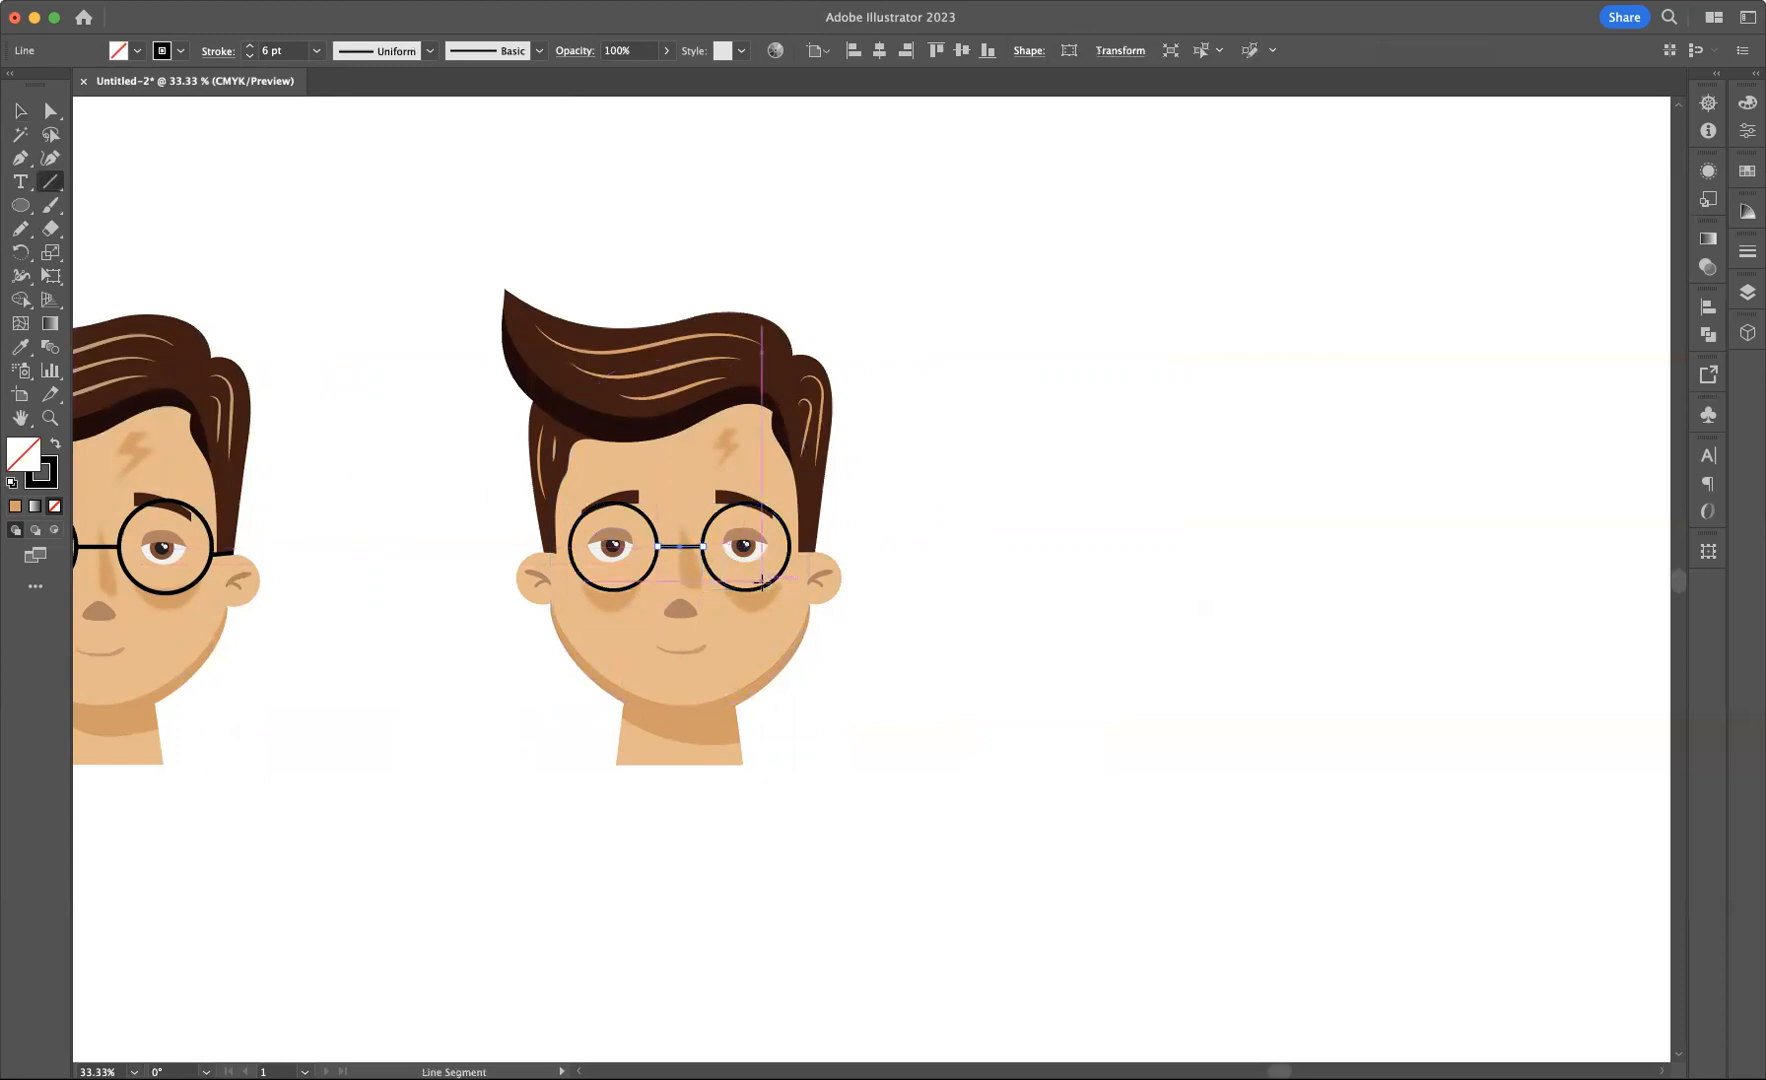
# - Draw two short black temple lines with the Line Segment tool, connecting each outer lens edge to the hair above the ear
pyautogui.press('z')
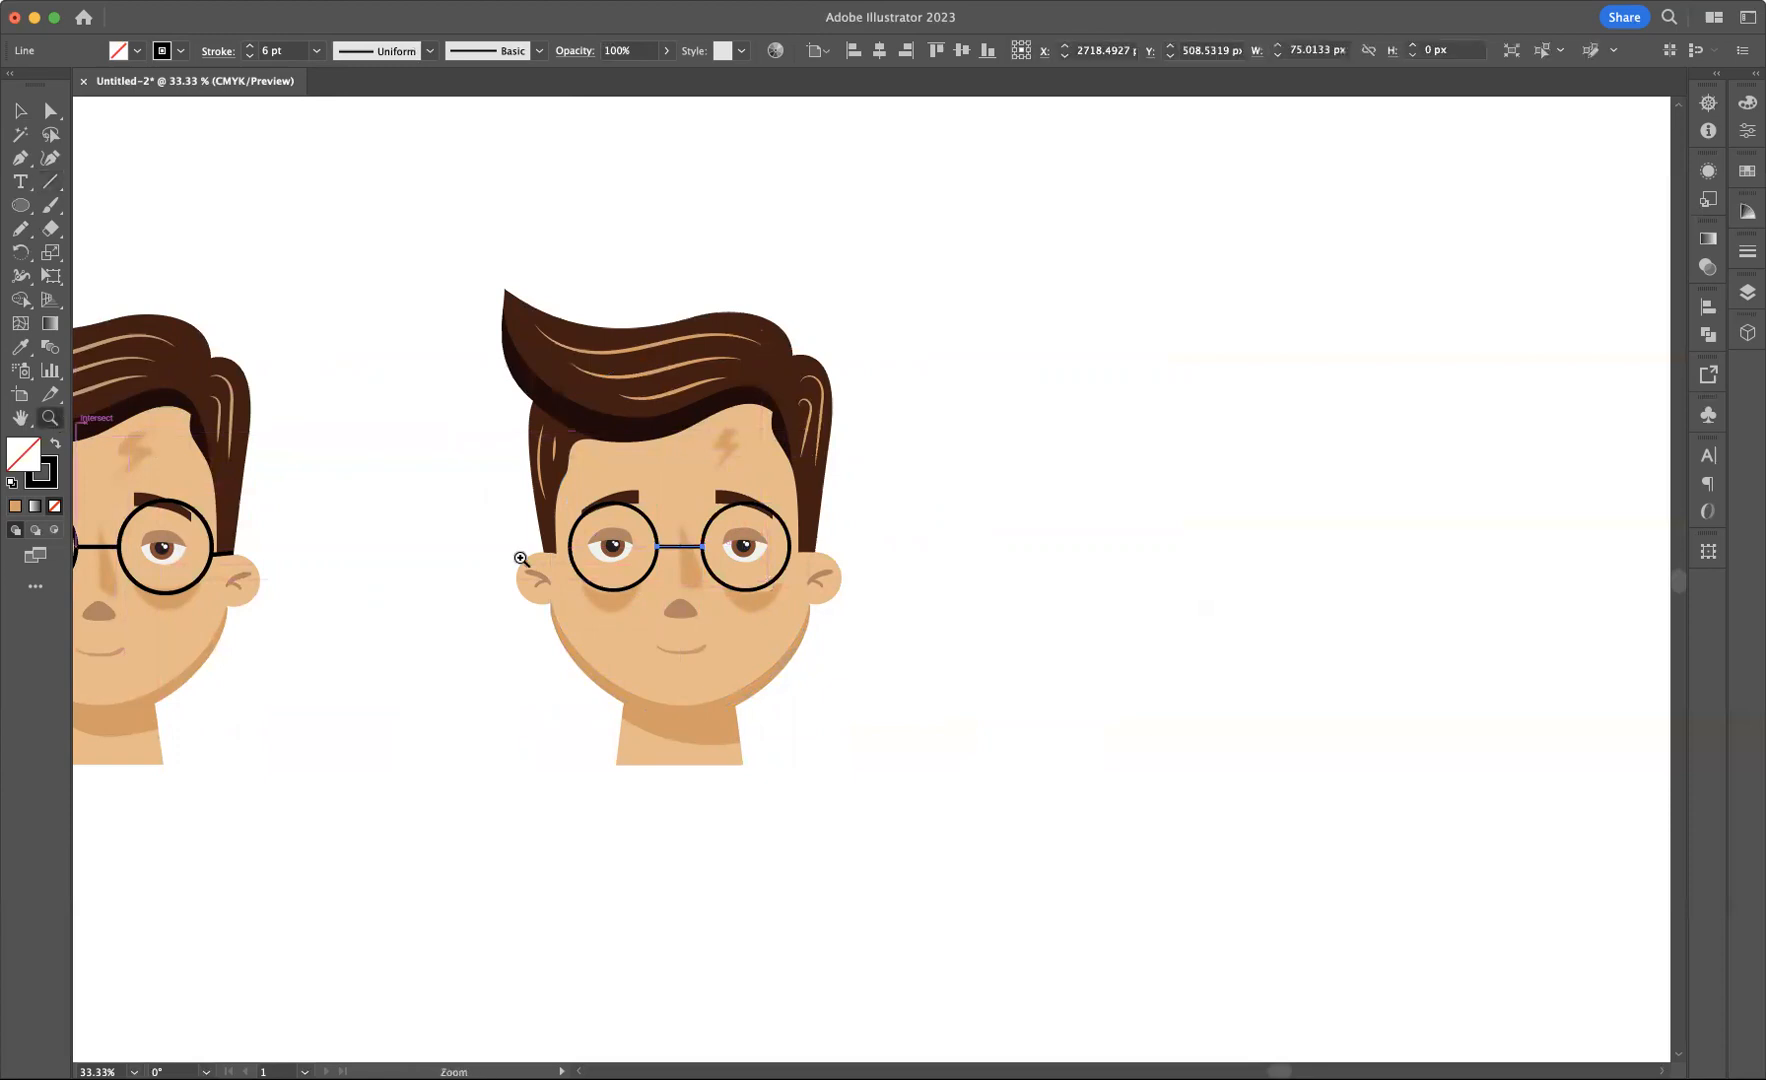
pyautogui.click(670, 566)
pyautogui.click(1165, 629)
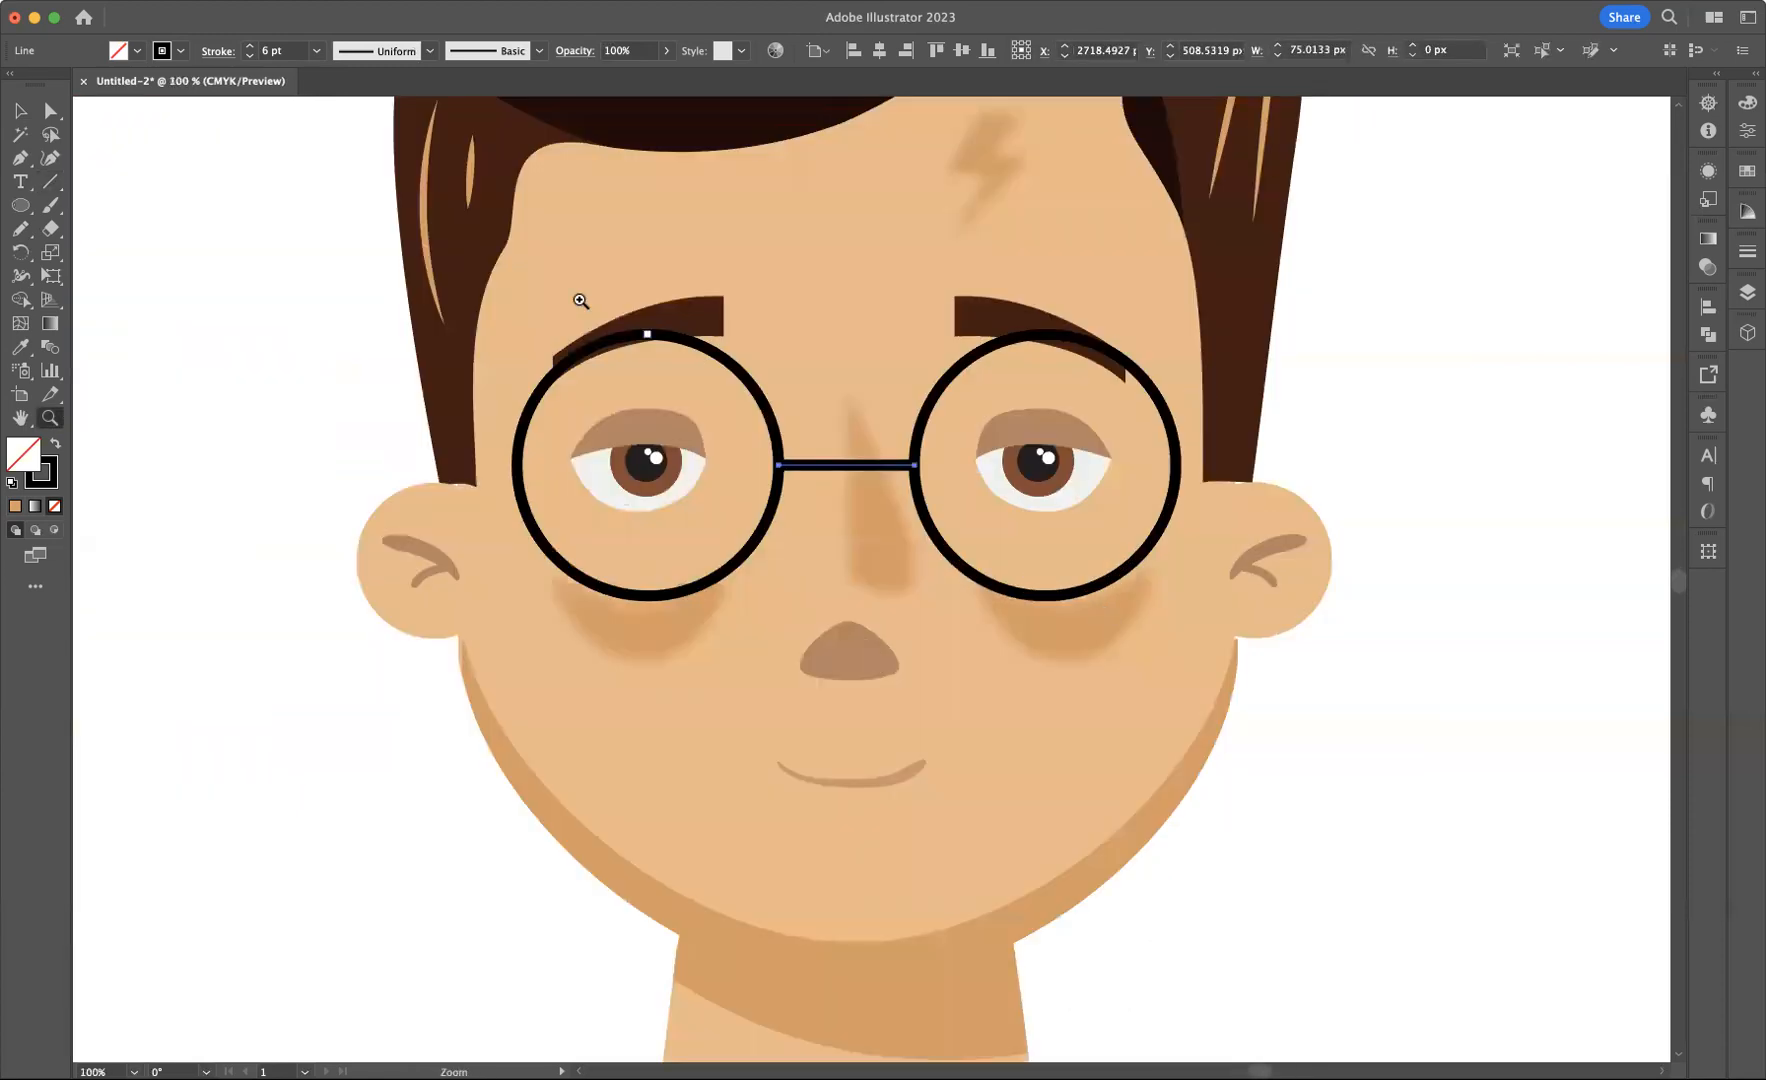
pyautogui.click(52, 183)
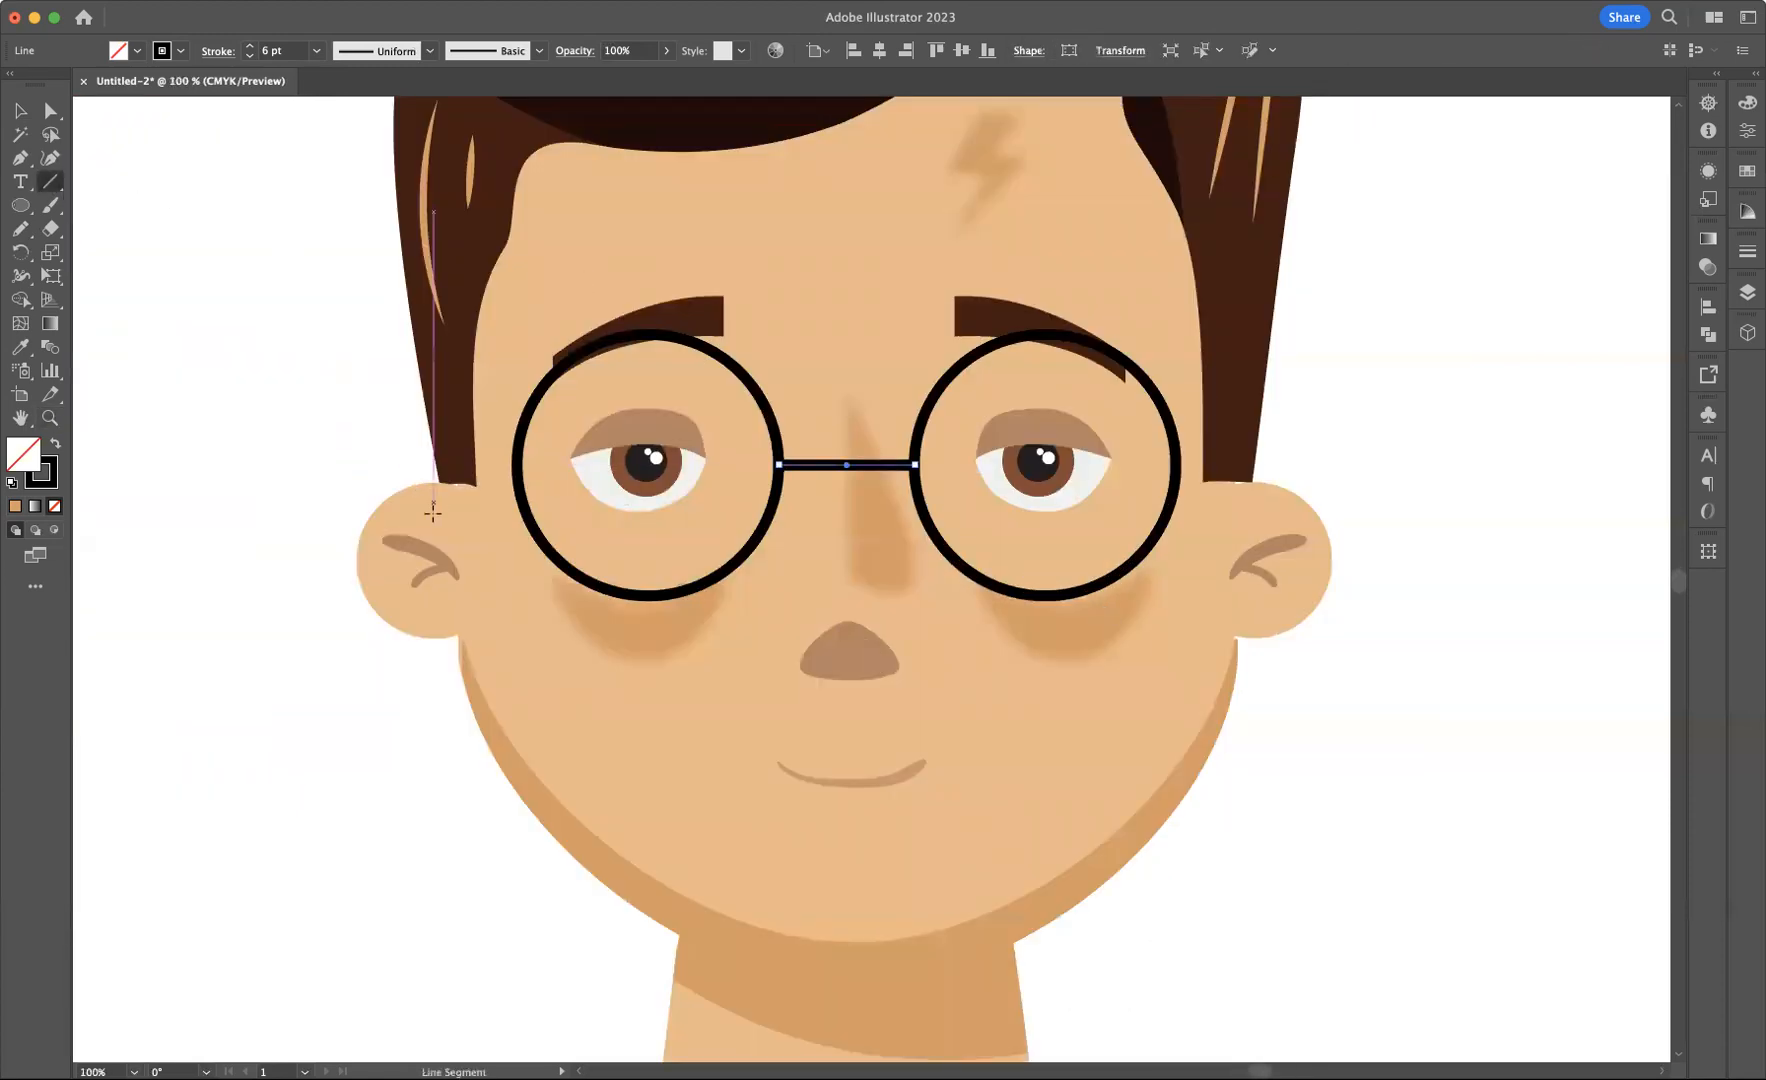
pyautogui.moveTo(445, 487); pyautogui.dragTo(525, 496)
pyautogui.moveTo(1252, 482); pyautogui.dragTo(1176, 485)
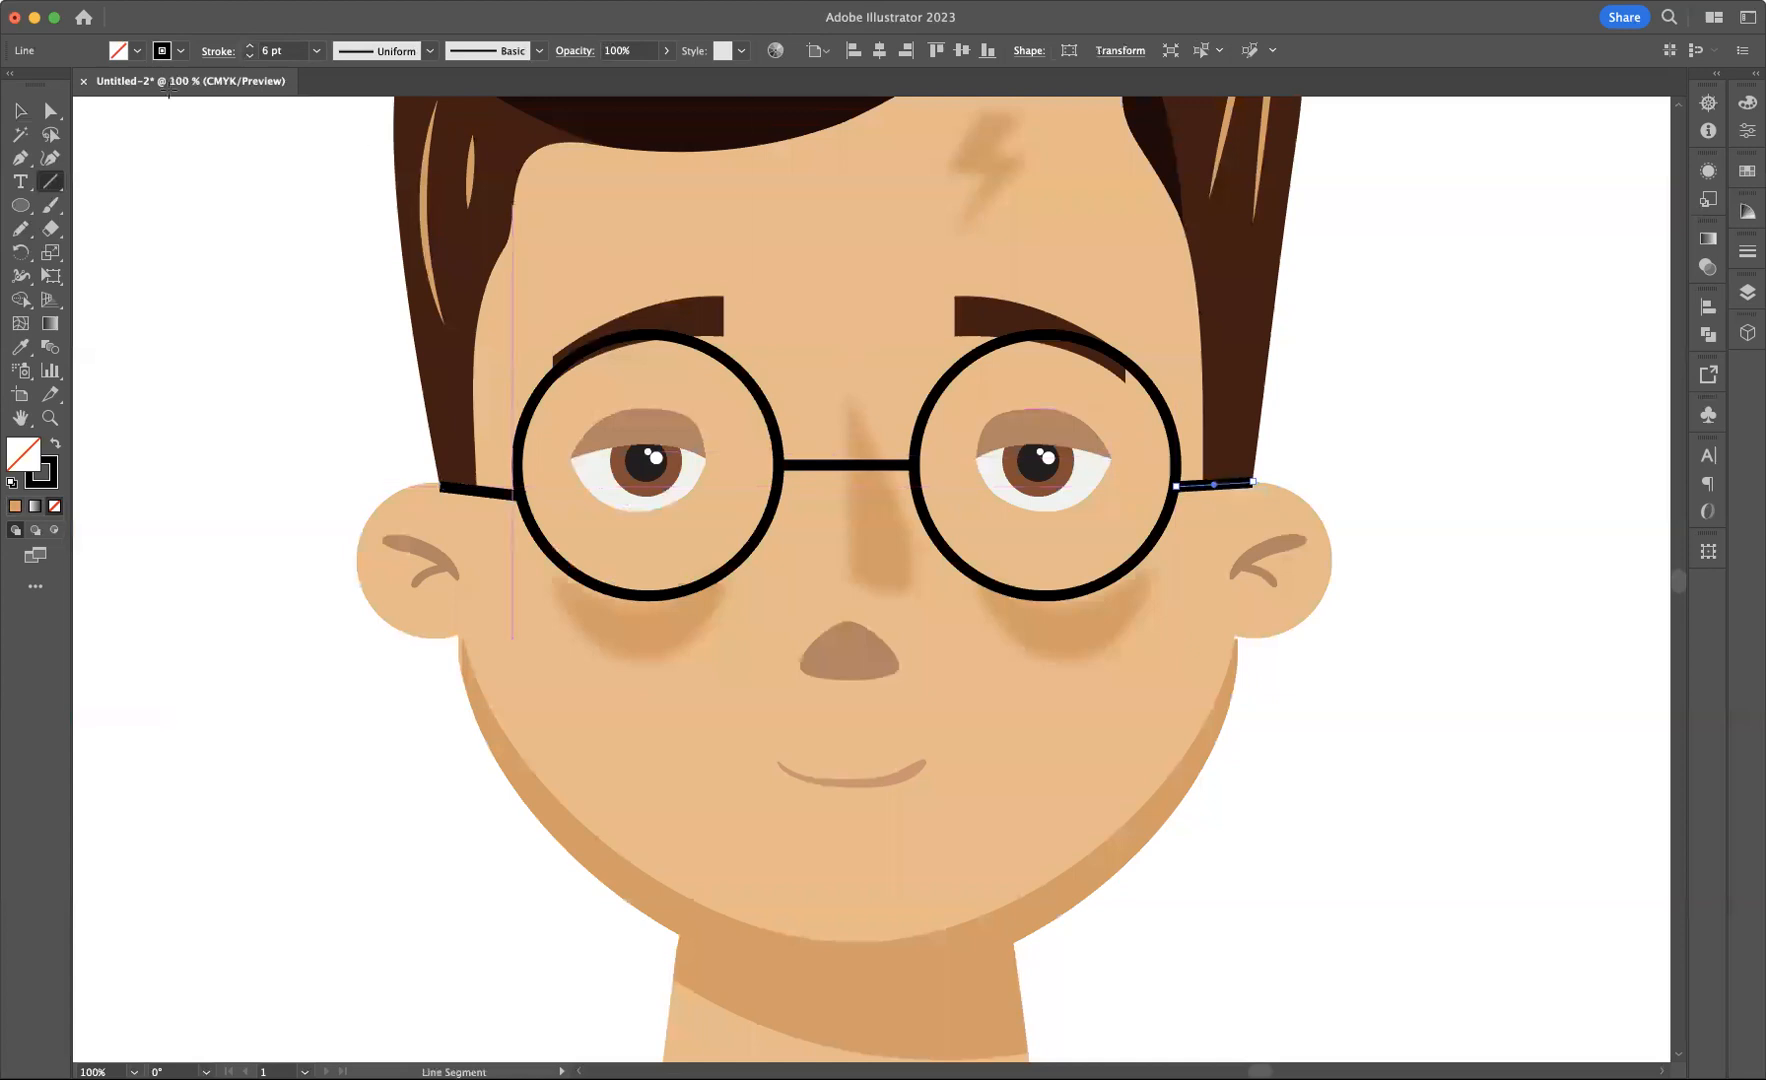
pyautogui.click(20, 110)
pyautogui.click(75, 402)
# - Compare the finished head side by side with the reference portrait, checking the glasses, scar and facial shadows
pyautogui.press('z')
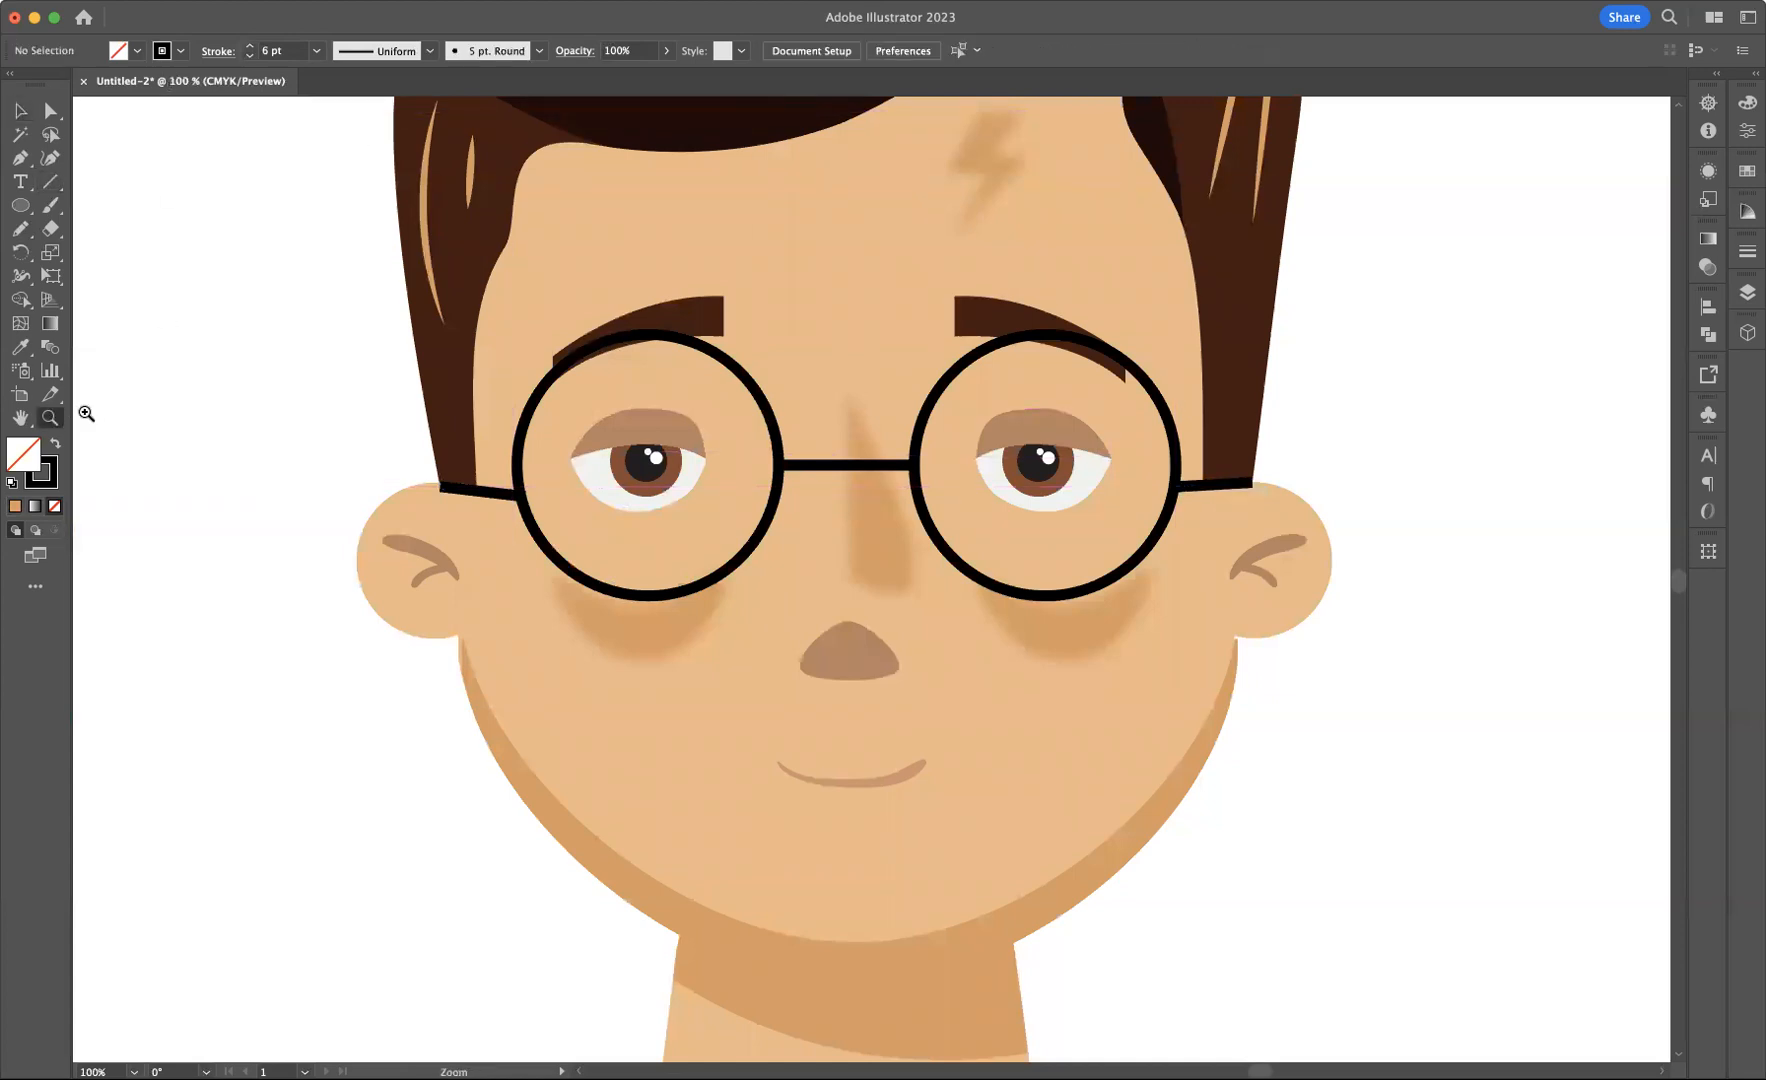
pyautogui.keyDown('alt'); pyautogui.click(244, 410); pyautogui.keyUp('alt')
pyautogui.keyDown('alt'); pyautogui.click(1042, 478); pyautogui.keyUp('alt')
pyautogui.press('space')
pyautogui.moveTo(1190, 485); pyautogui.dragTo(837, 334)
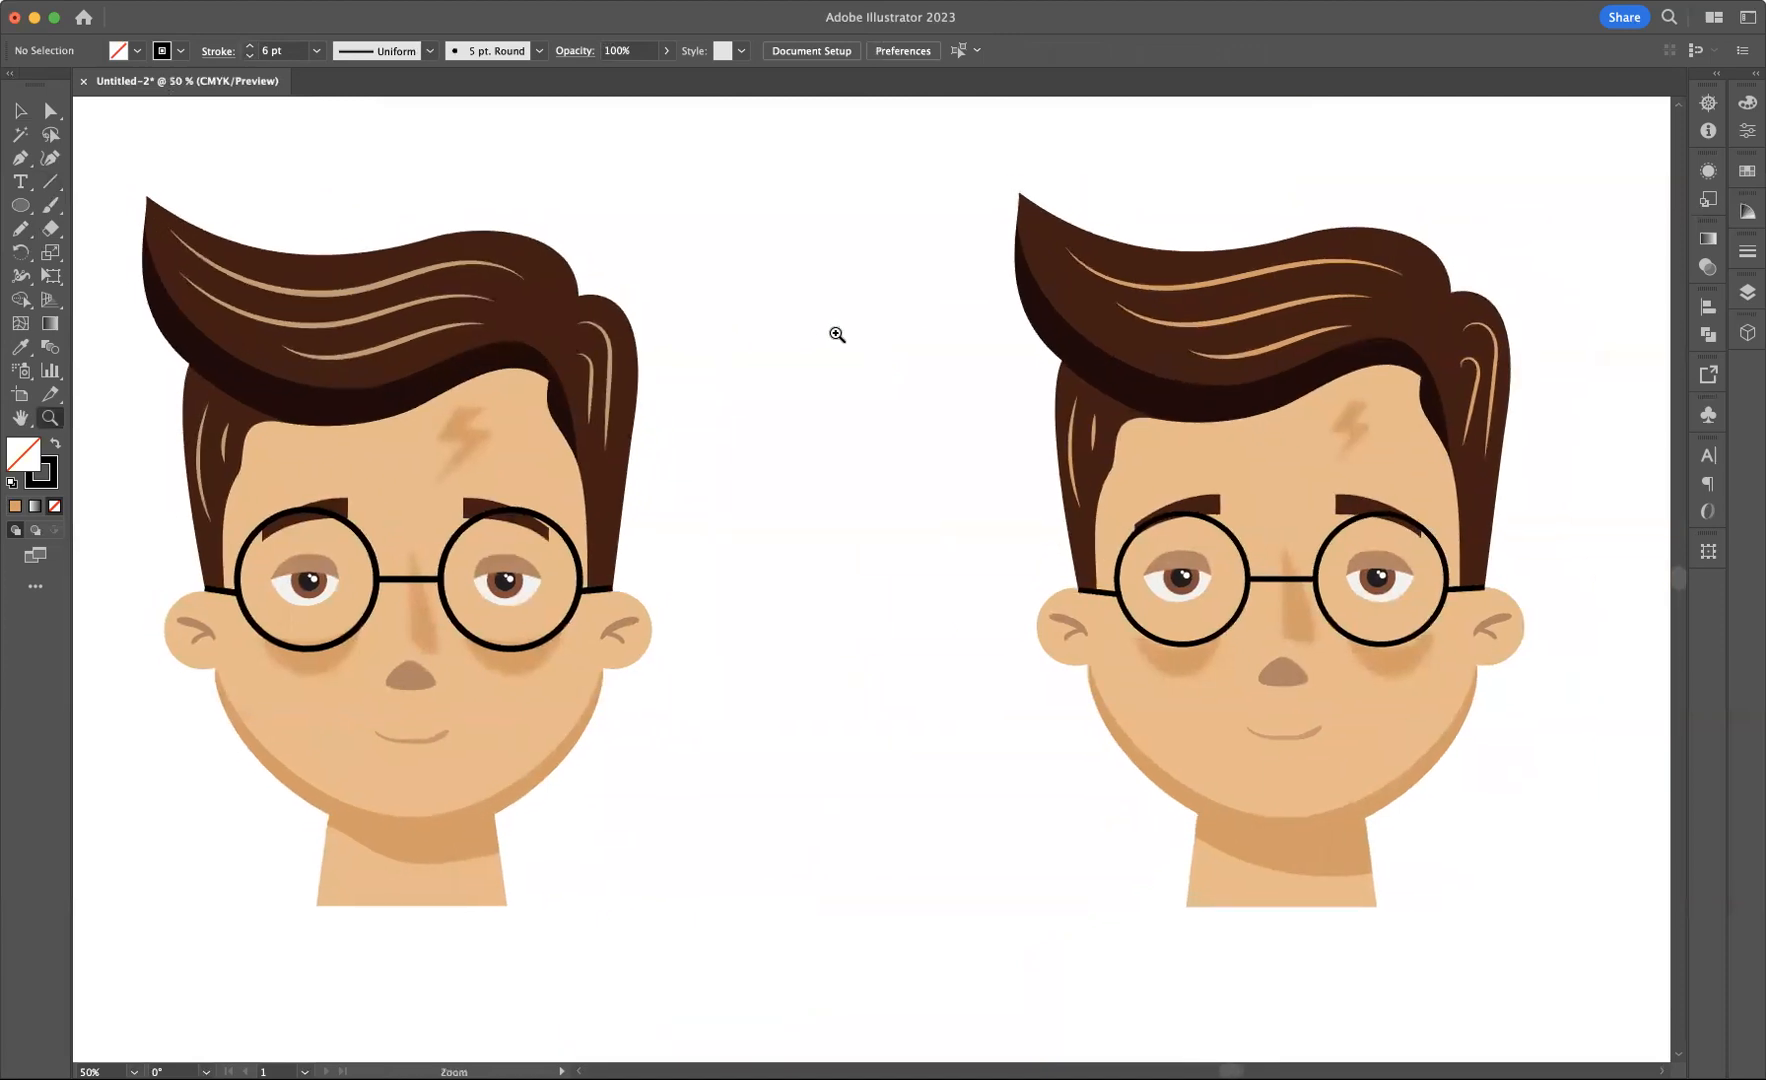
pyautogui.click(20, 110)
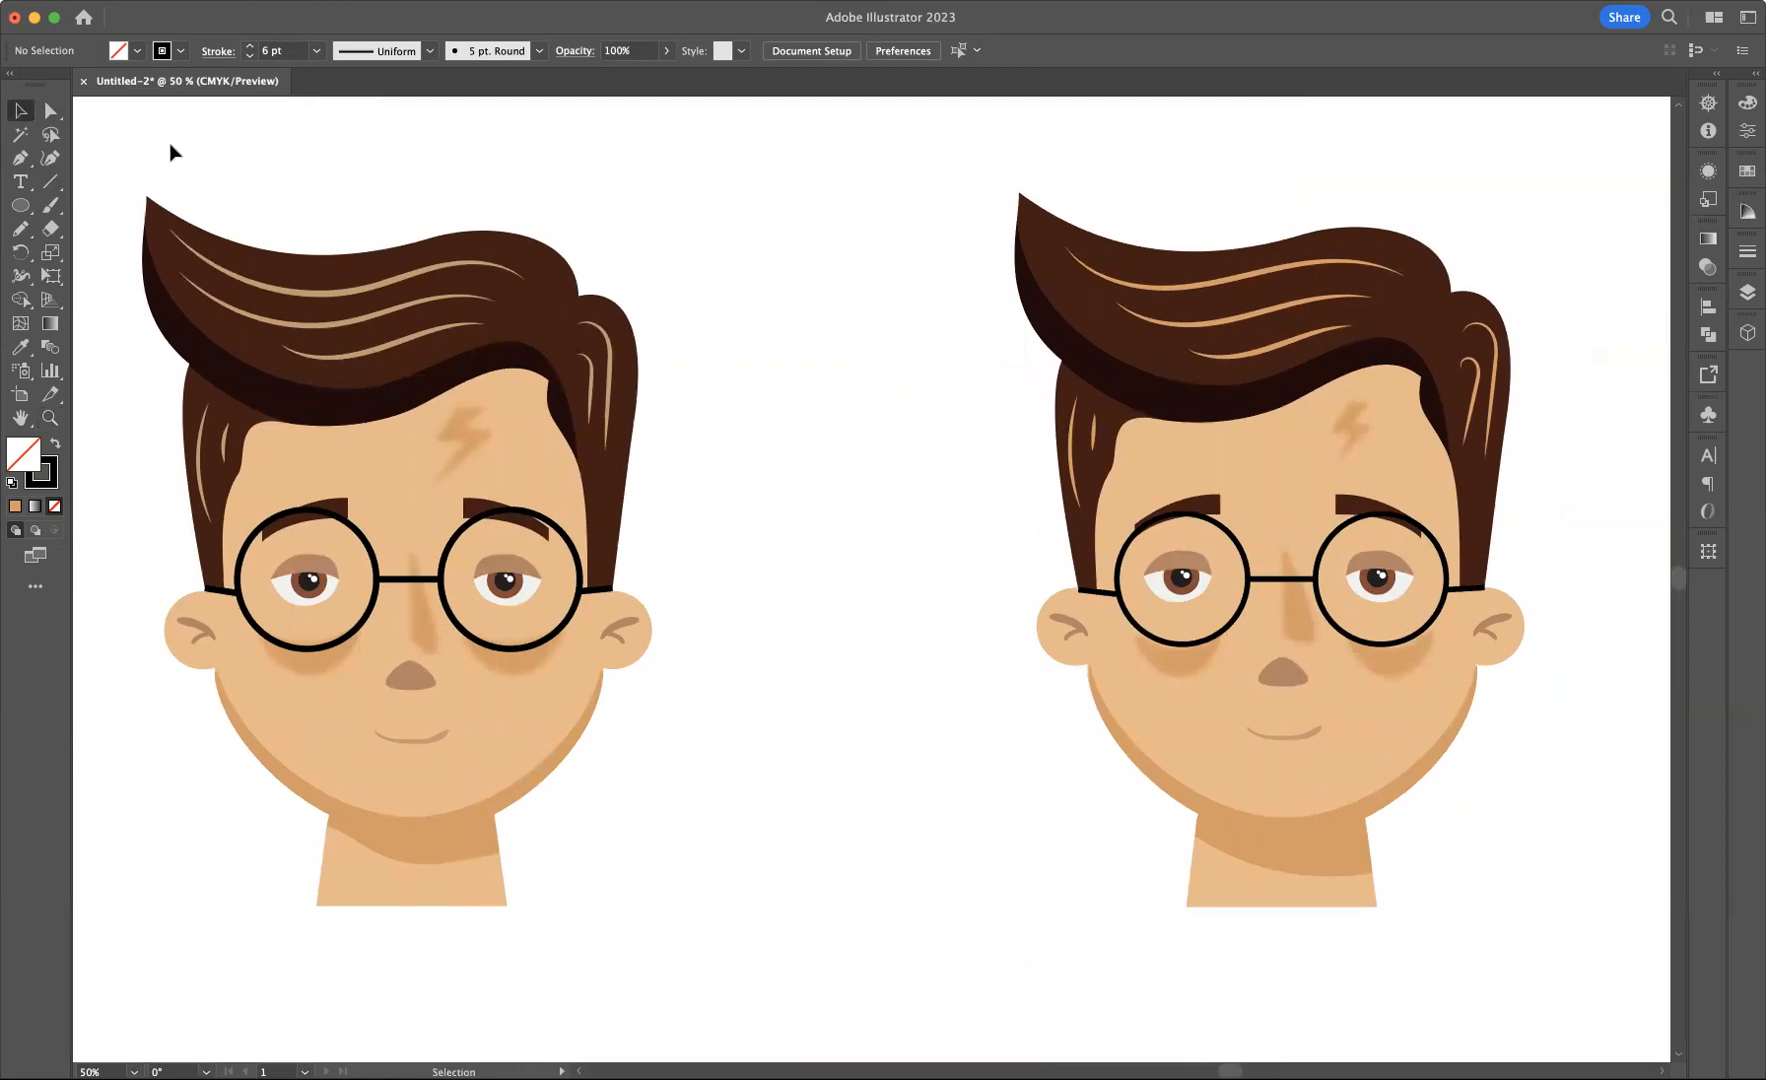